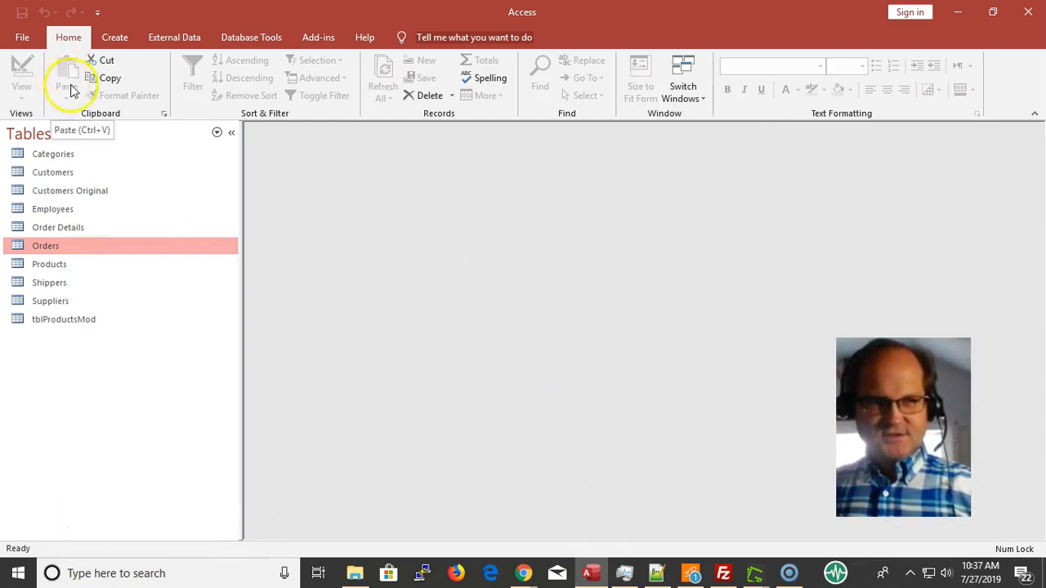
- Create a new query in Design view with the Customers table as its source, and close the property sheet
click(114, 37)
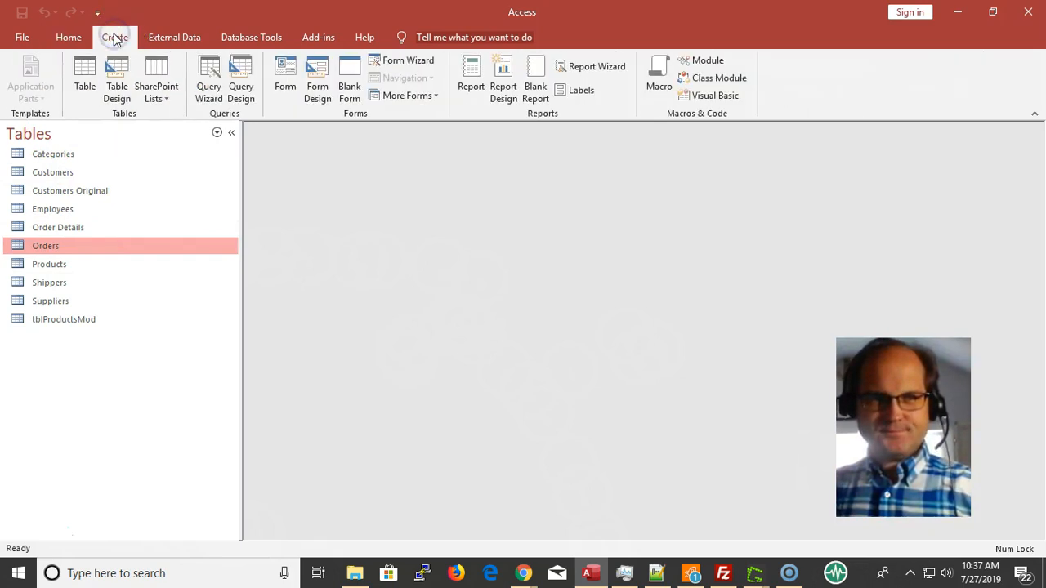
click(248, 75)
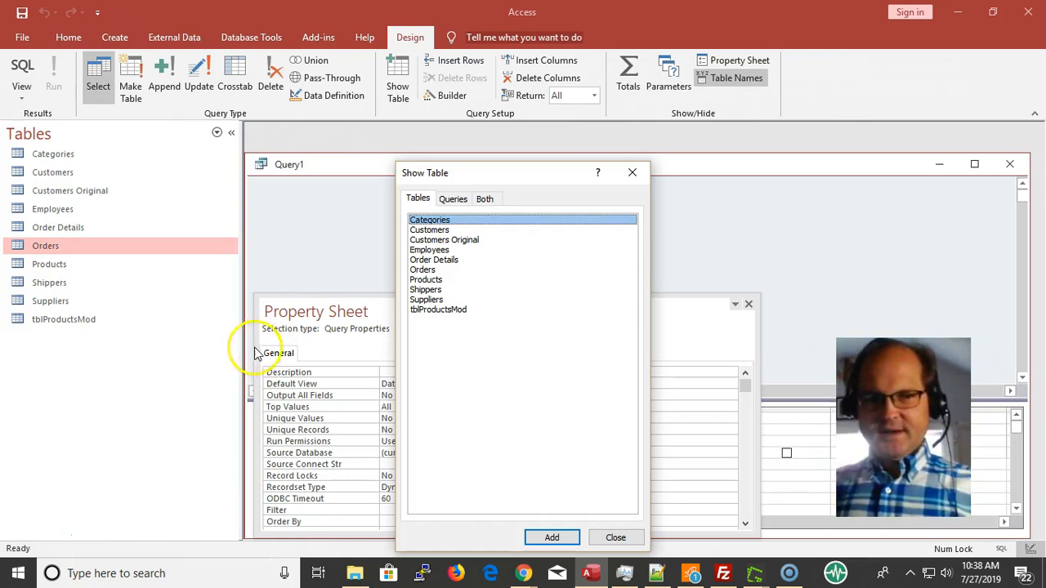
click(468, 231)
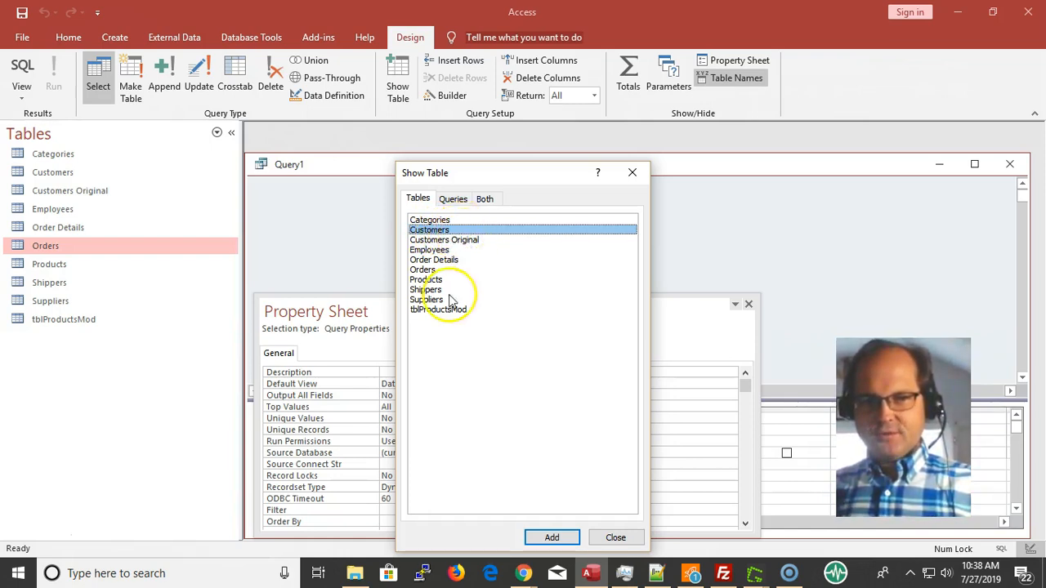
click(576, 539)
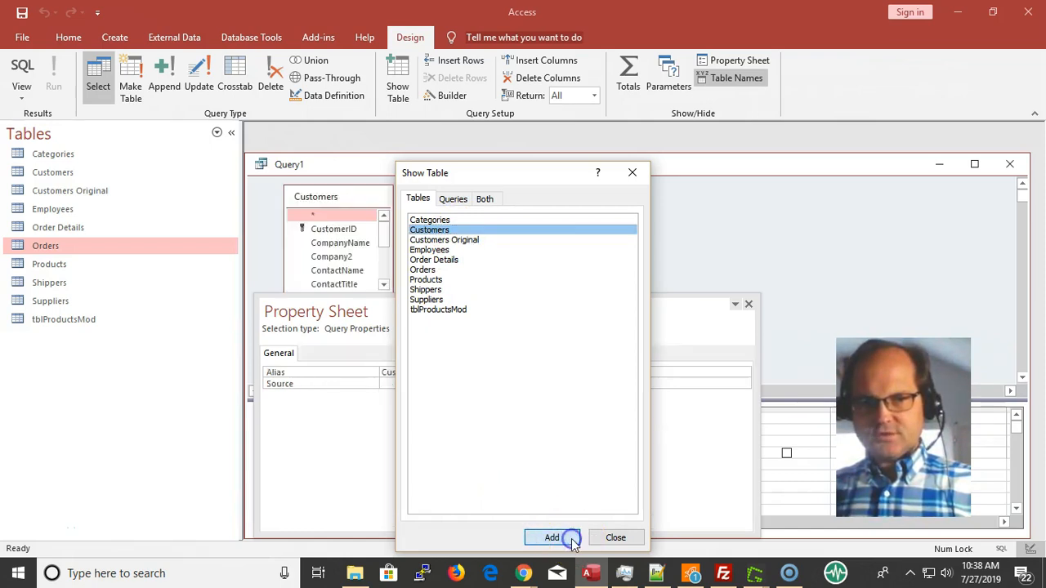
click(617, 540)
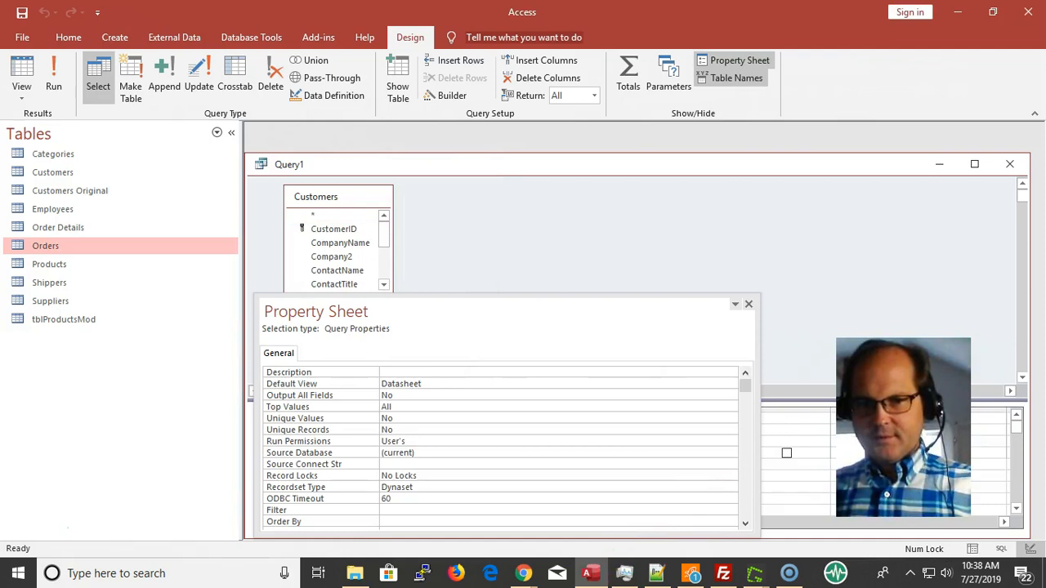
click(748, 304)
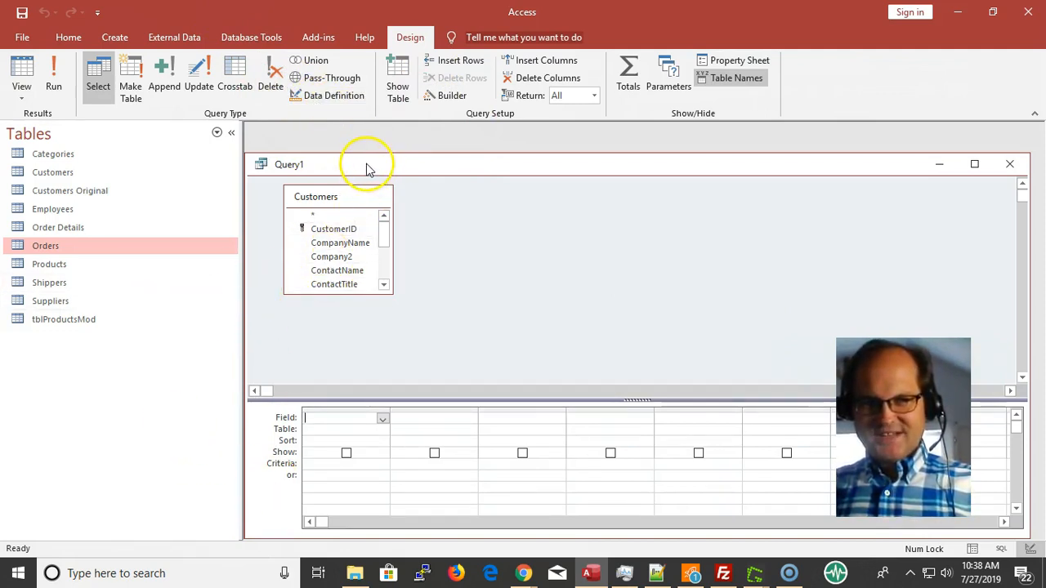
click(398, 77)
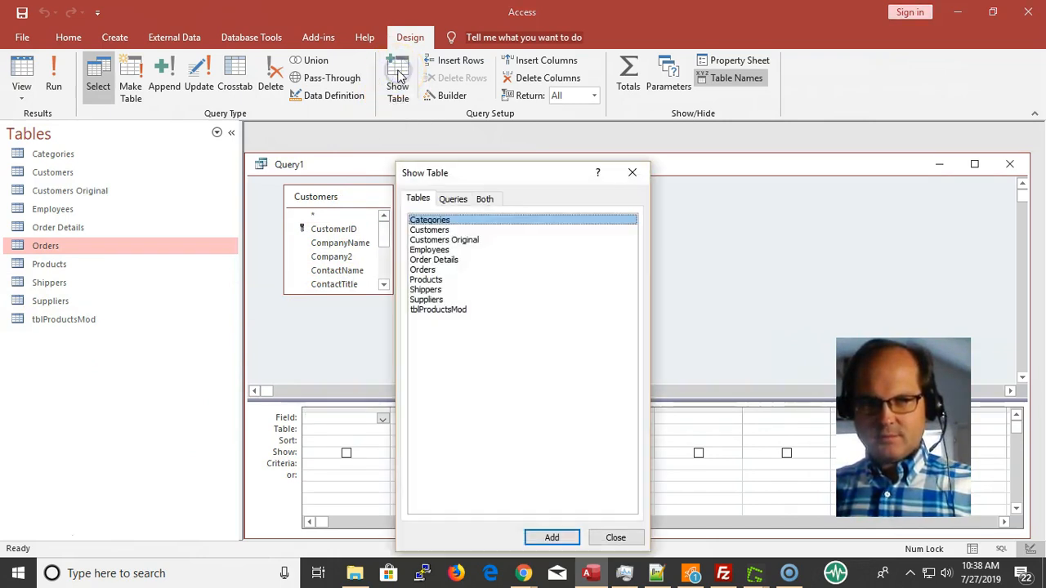
click(449, 230)
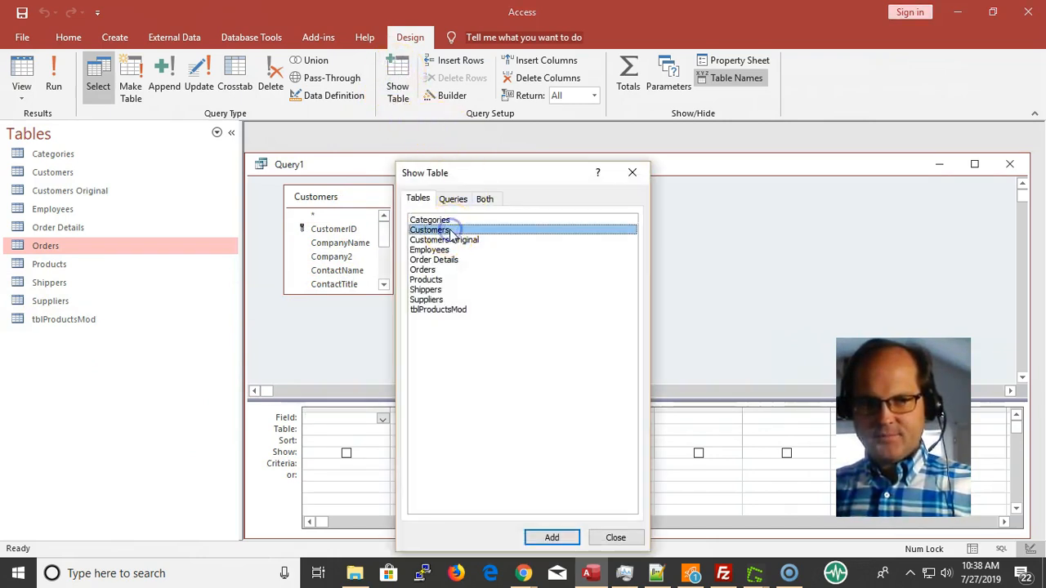
click(633, 174)
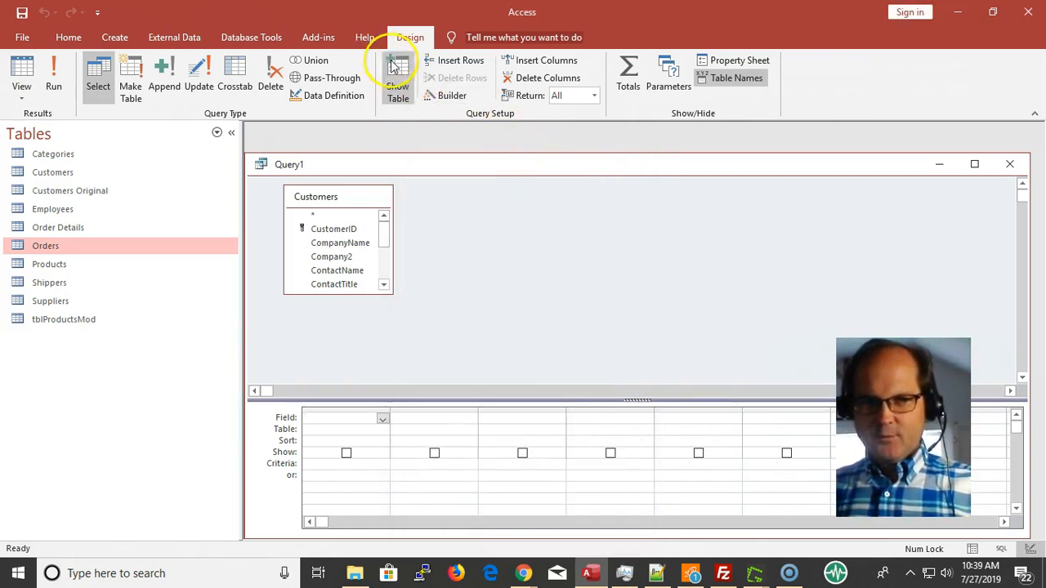
click(398, 86)
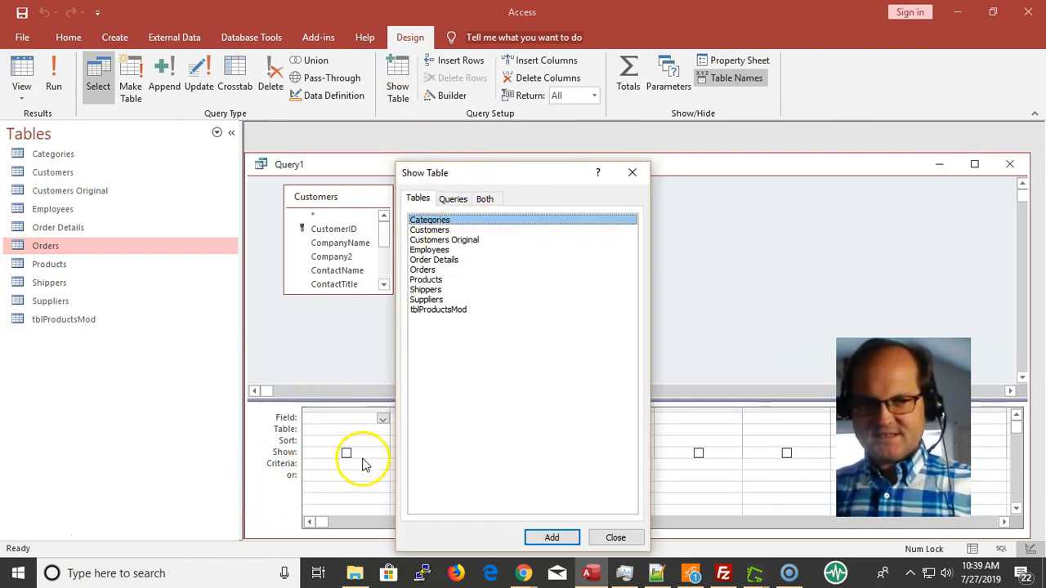
click(616, 538)
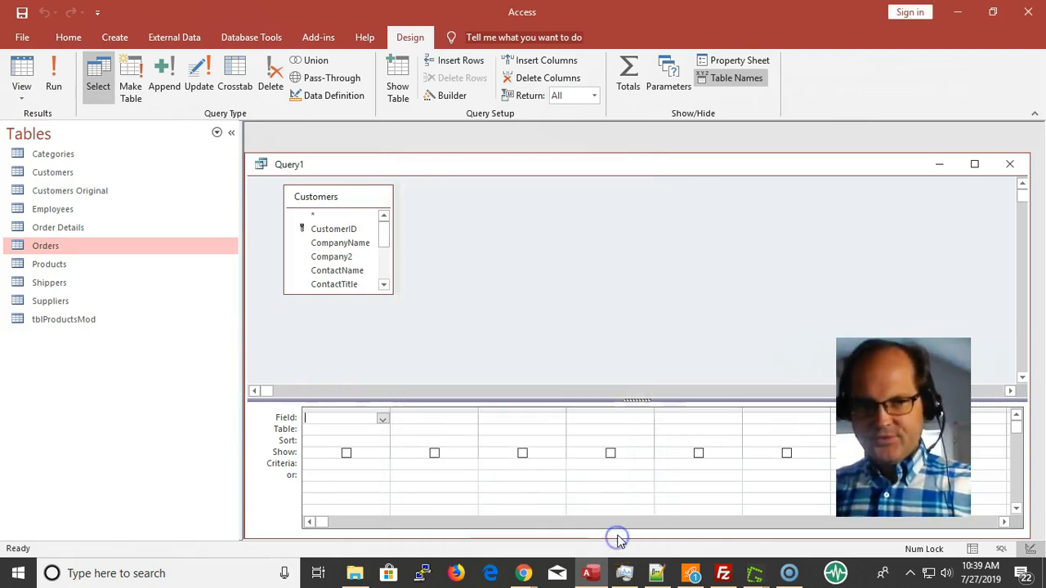
- Maximize the query design window so it fills the workspace
double_click(470, 166)
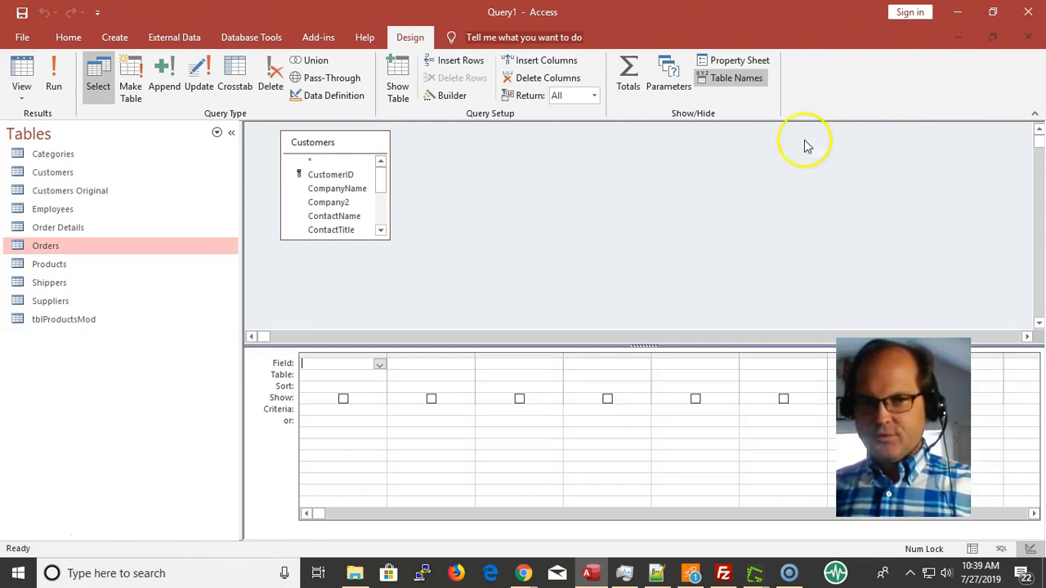
click(993, 39)
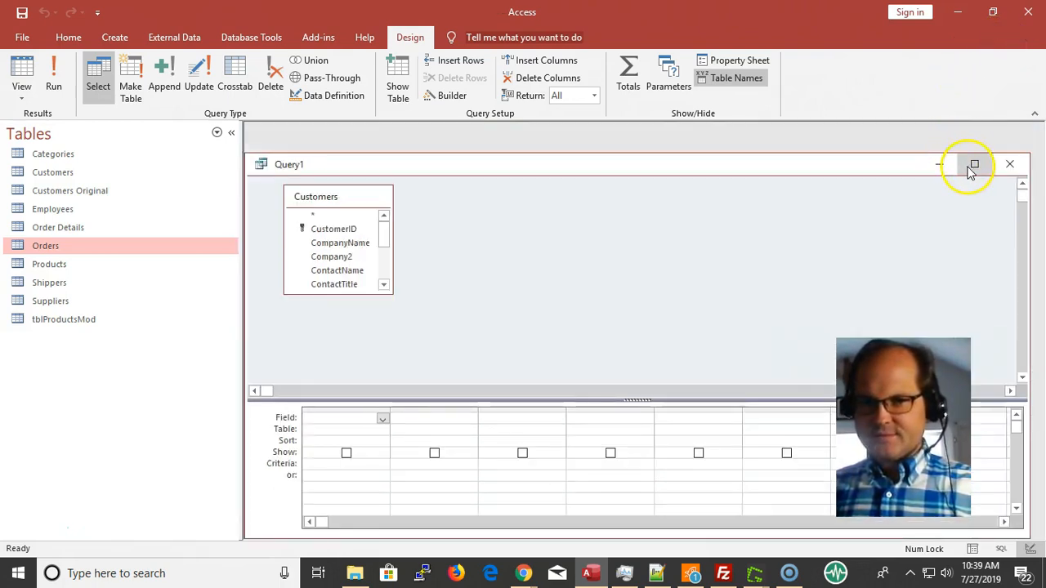
click(974, 165)
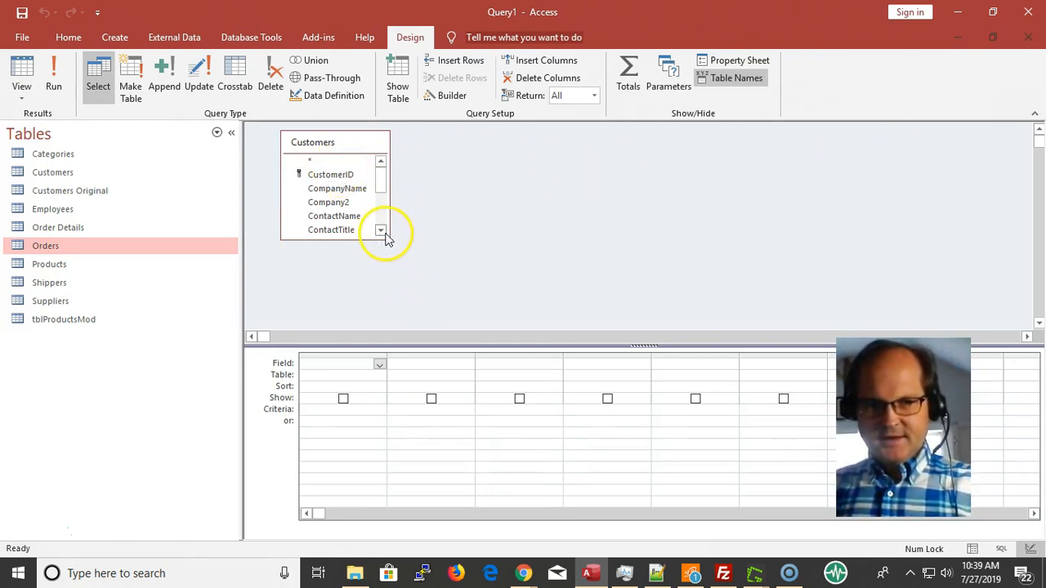
- Resize the Customers field list and the upper design pane so all fields from CustomerID to Fax fit without scrolling
mouse_move(354, 143)
mouse_down()
mouse_move(572, 188)
mouse_move(397, 154)
mouse_move(357, 166)
mouse_move(400, 177)
mouse_move(408, 175)
mouse_move(352, 150)
mouse_up()
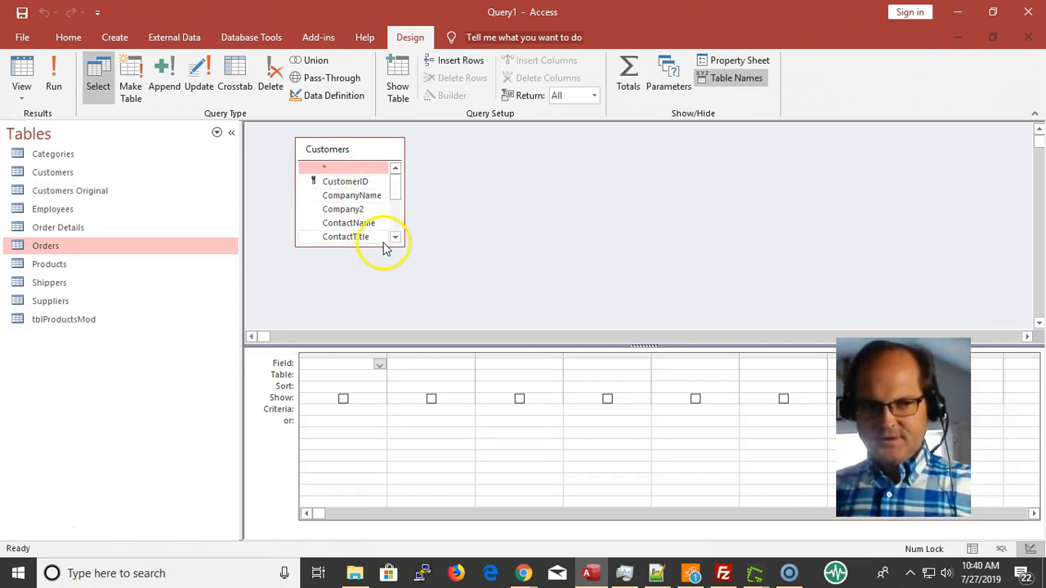
drag(402, 246, 501, 323)
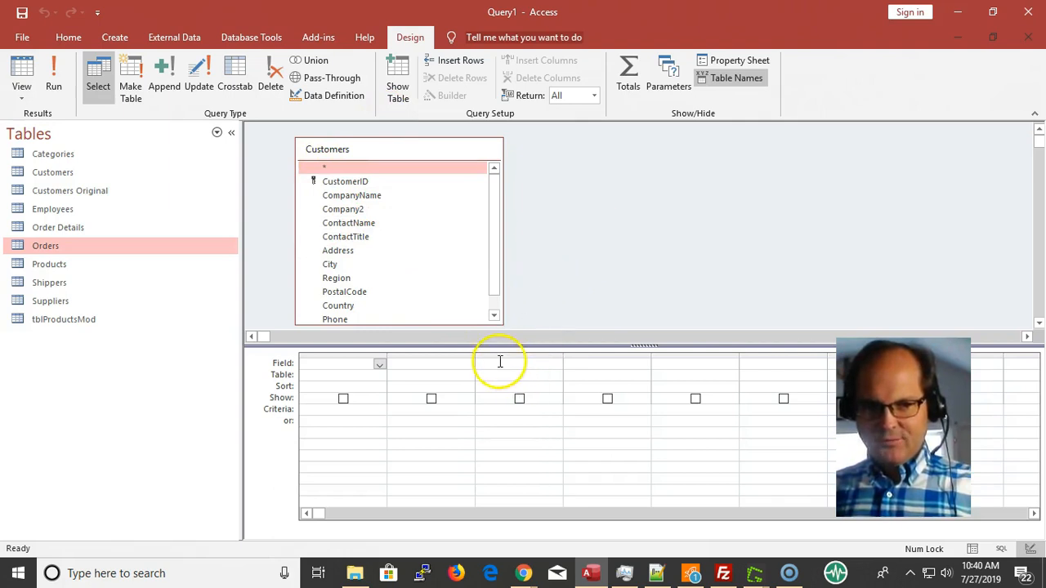
drag(489, 344, 500, 406)
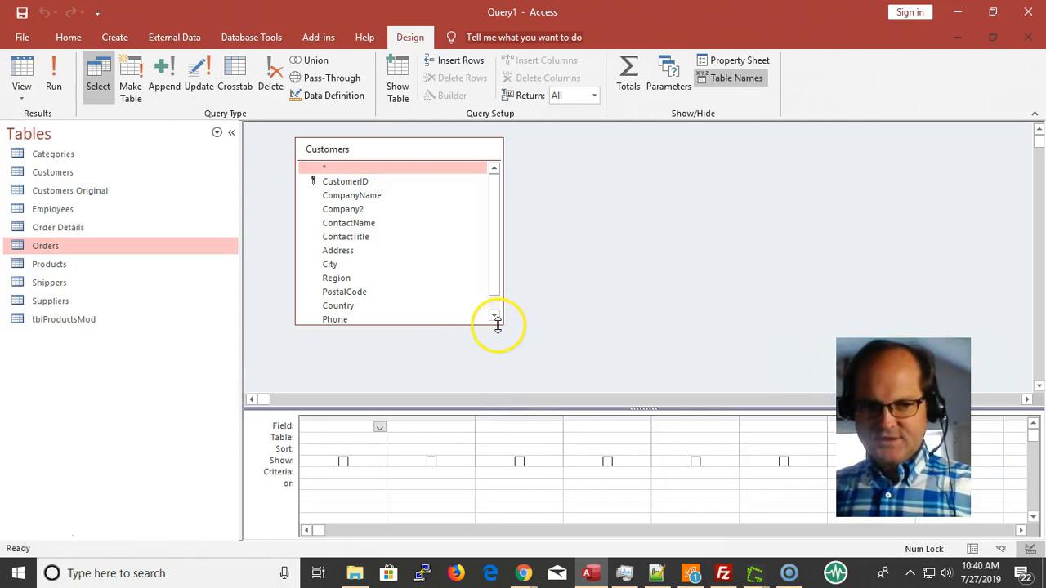
drag(497, 325, 431, 363)
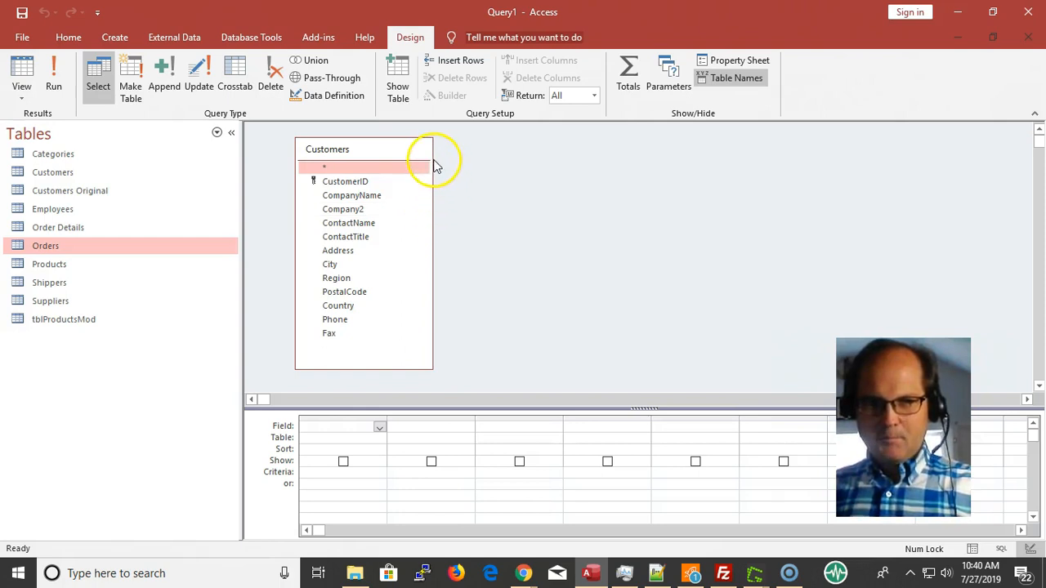
drag(429, 186, 395, 230)
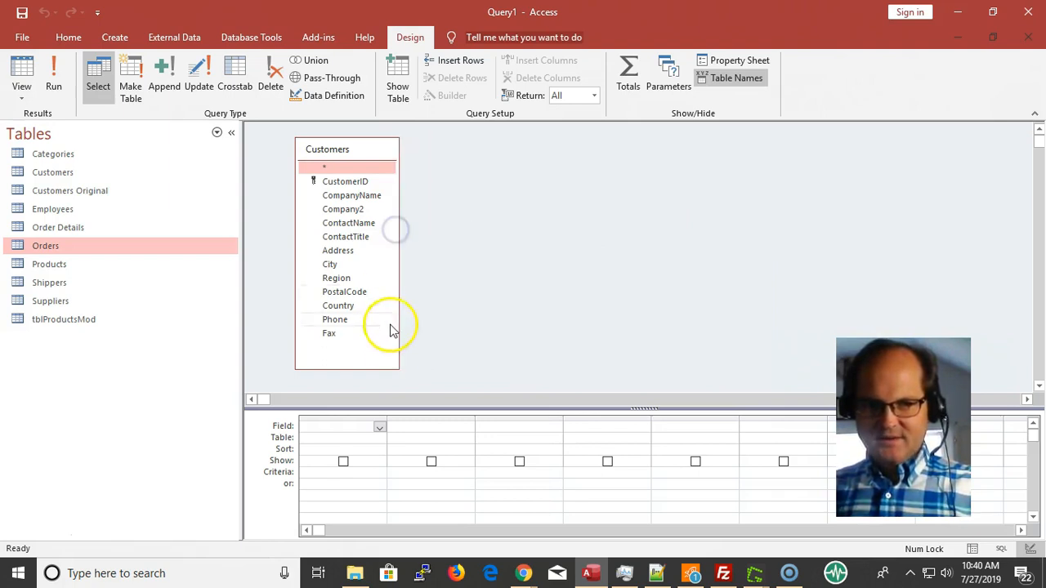
drag(369, 370, 357, 347)
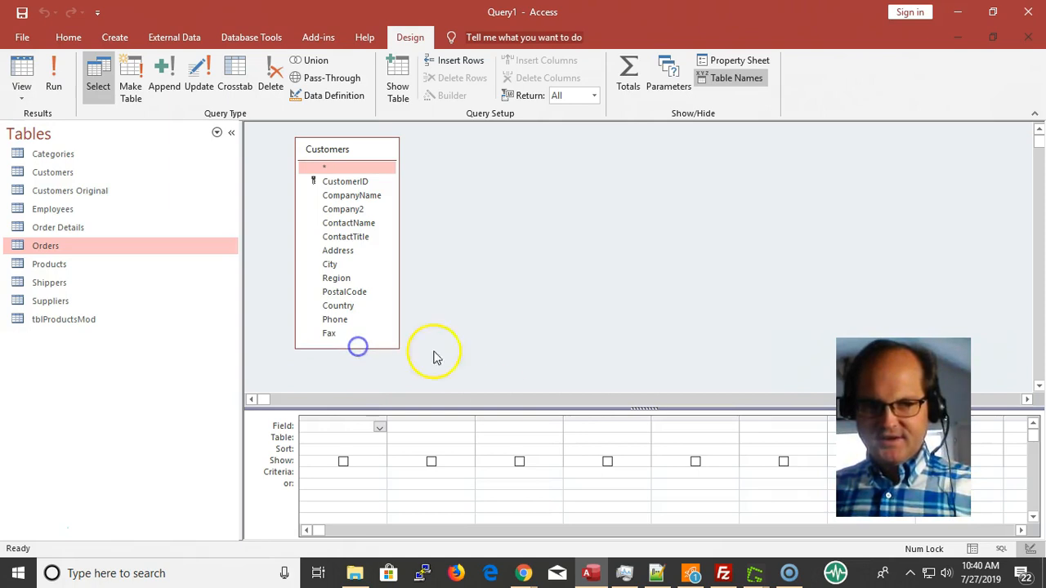
drag(505, 406, 523, 381)
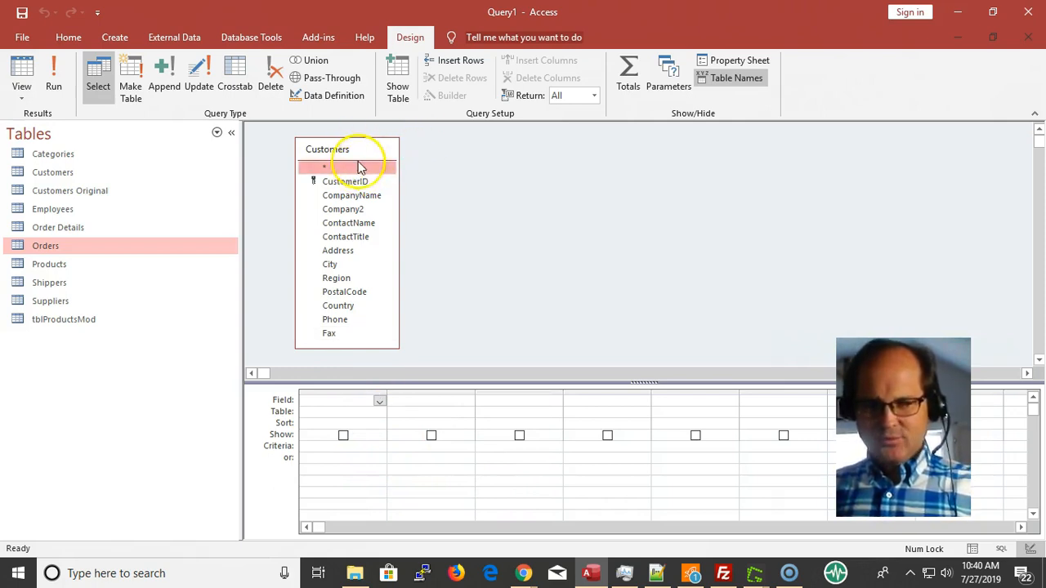
- View the query's SQL statement and return to Design view
click(23, 99)
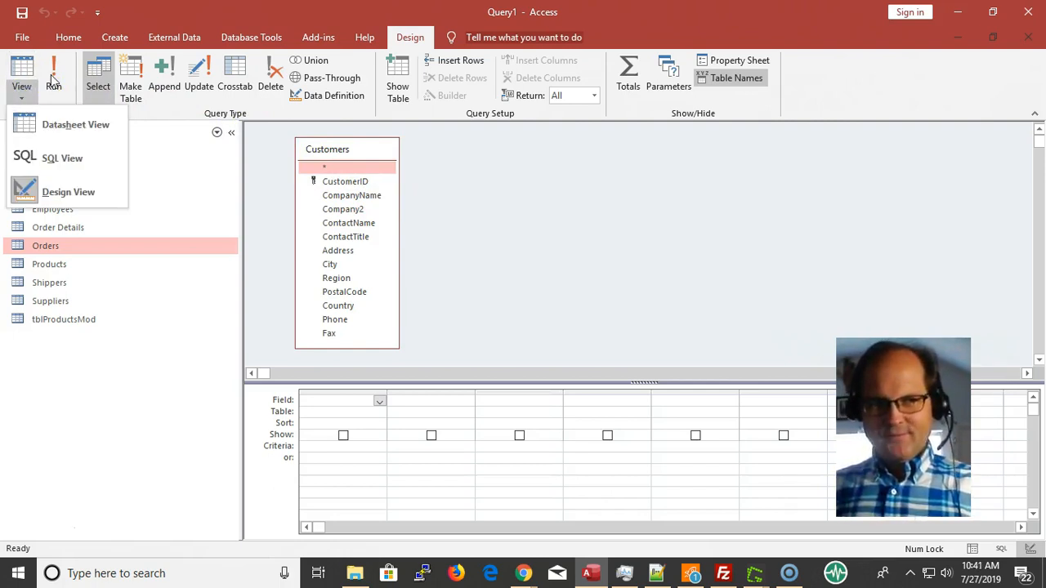
click(106, 147)
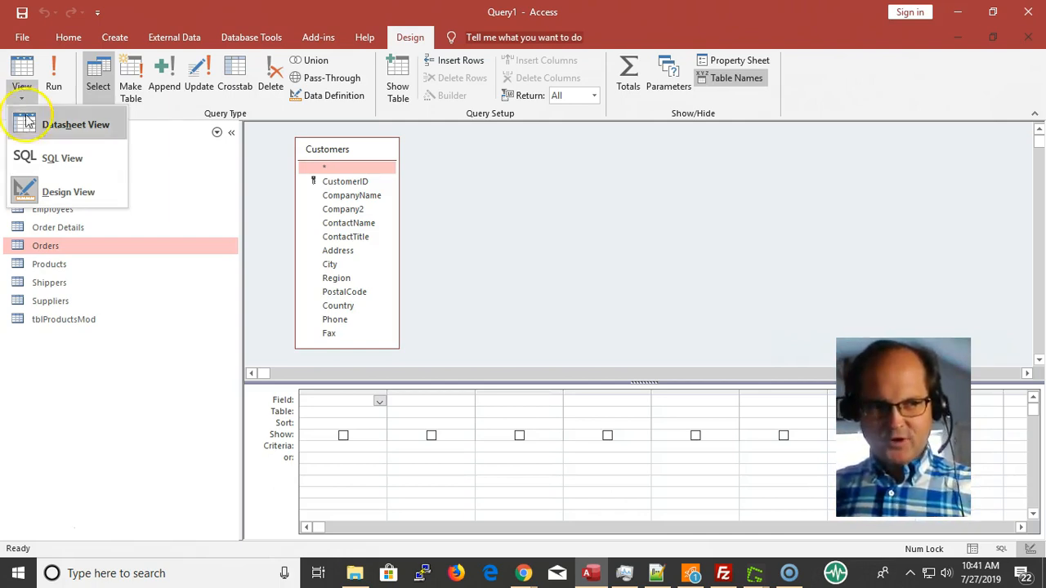
click(33, 163)
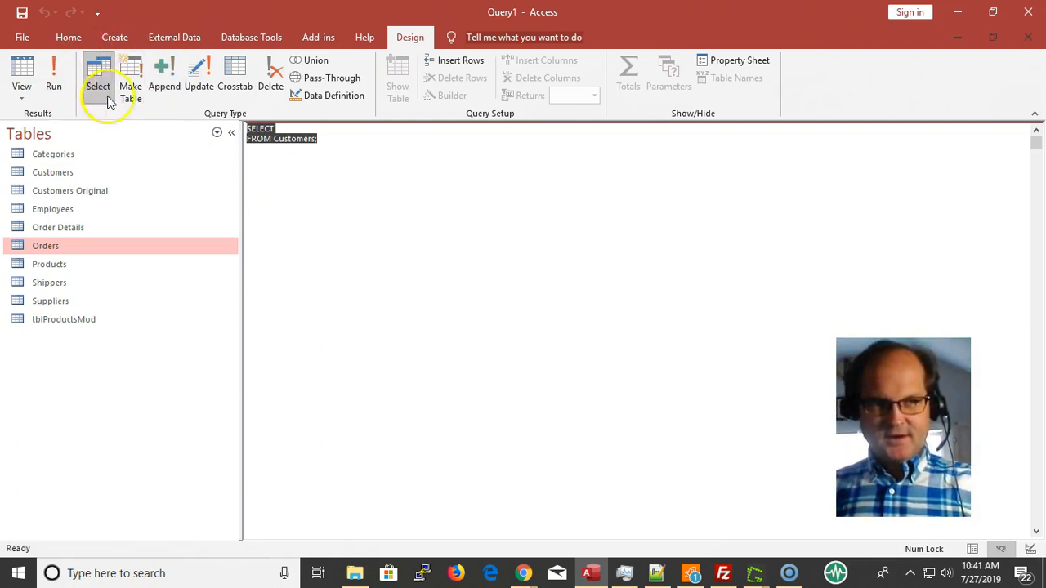
click(23, 99)
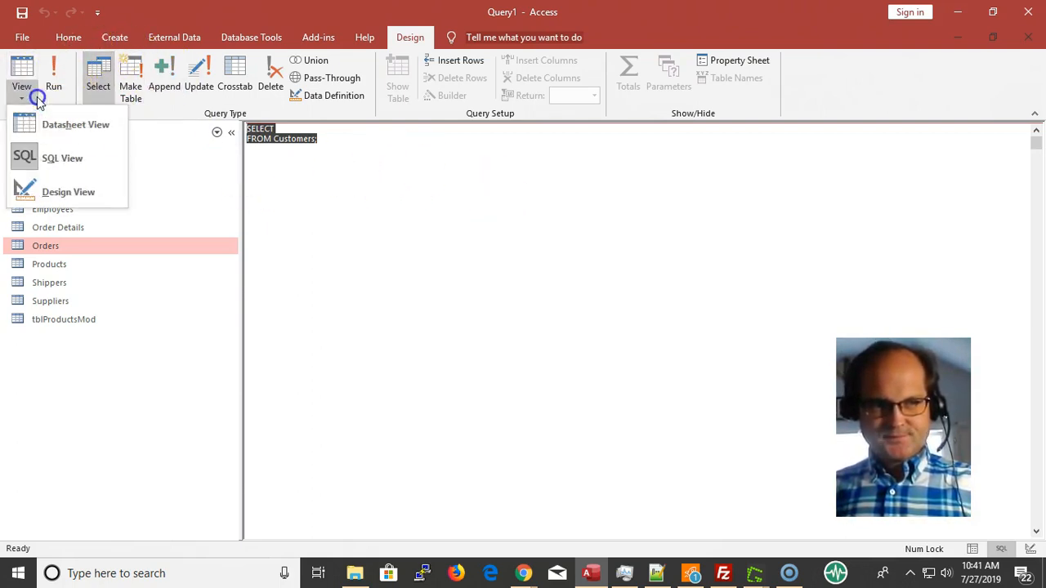
click(57, 192)
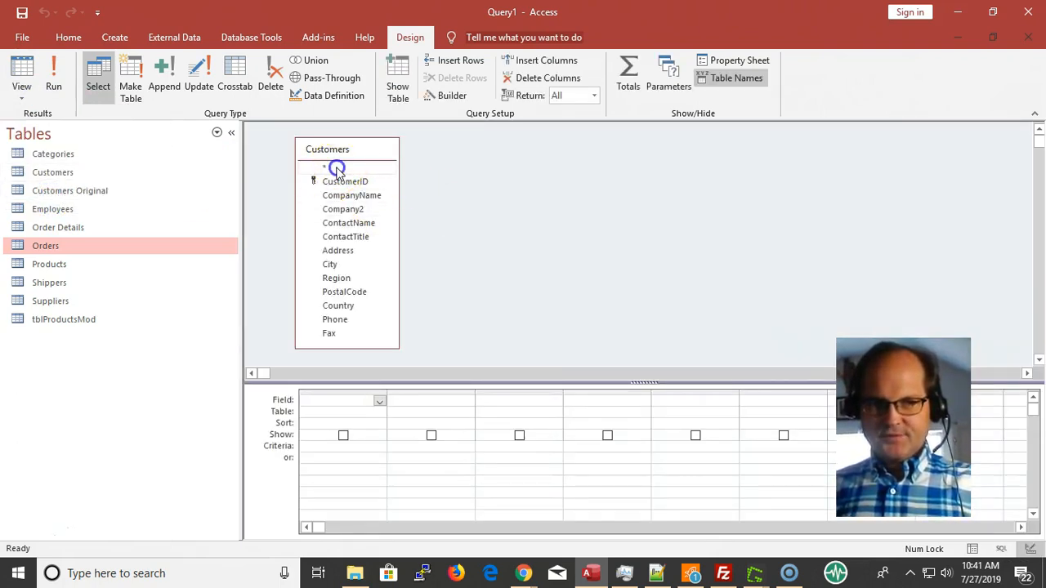
- Add the all-fields entry (*) of Customers to the query grid and delete that column again
double_click(337, 169)
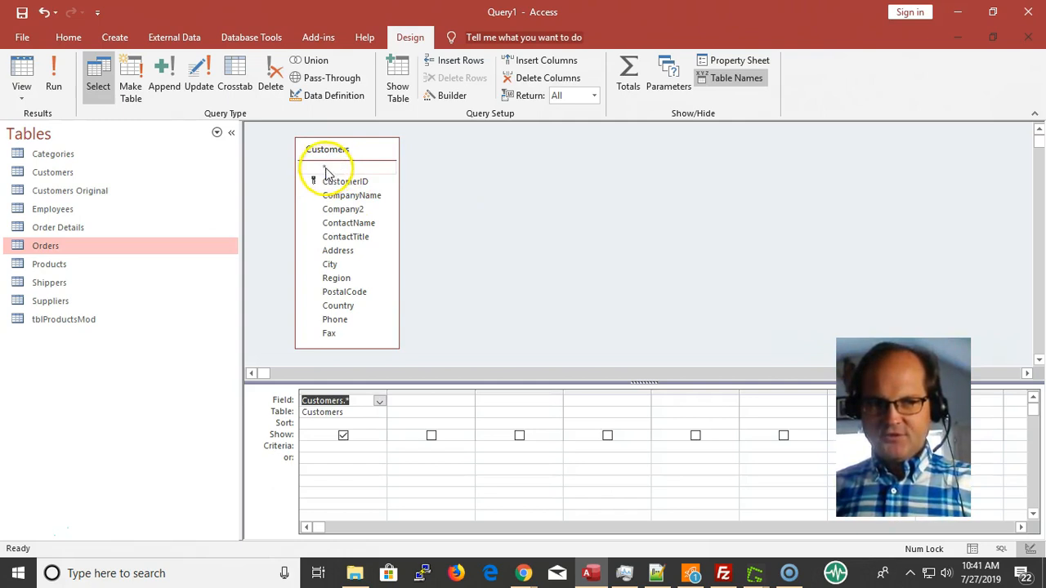
click(352, 391)
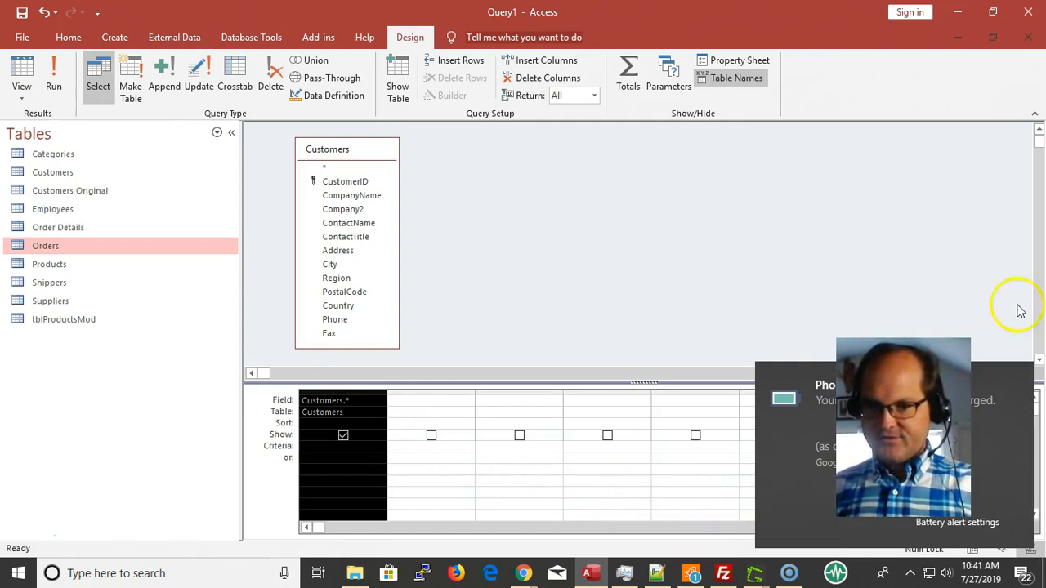
click(1013, 379)
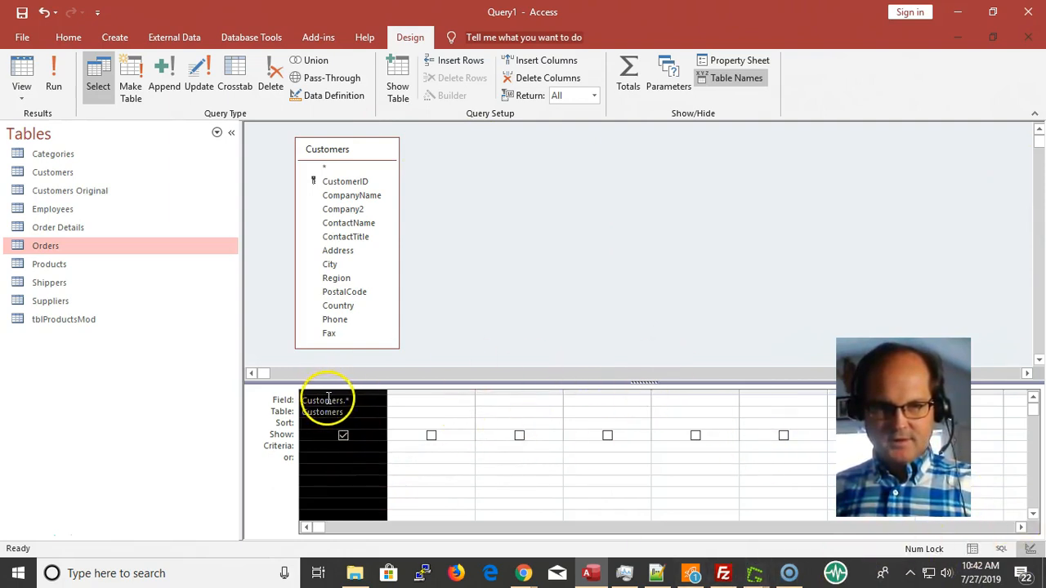
click(447, 398)
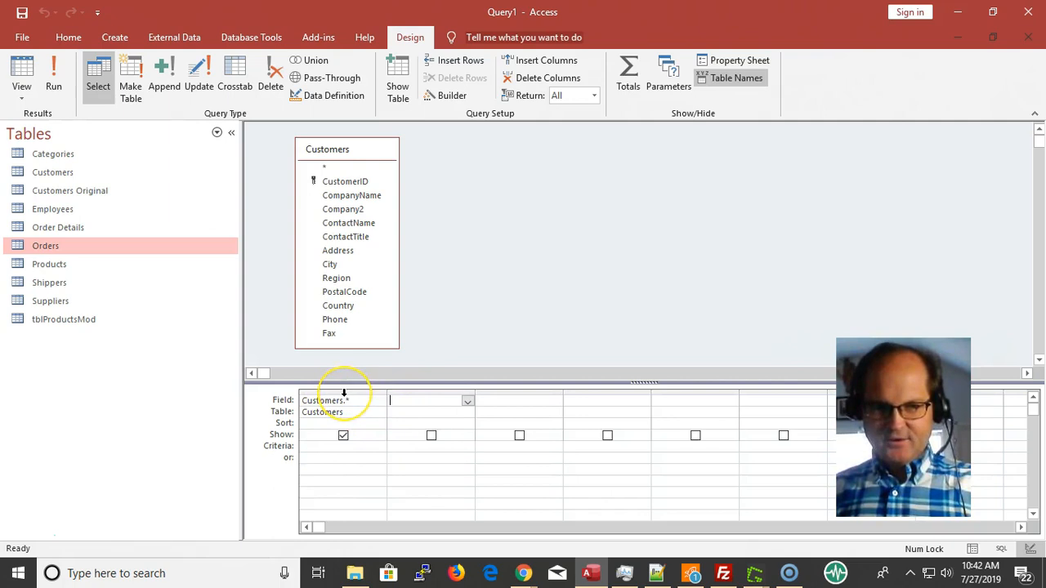
click(343, 392)
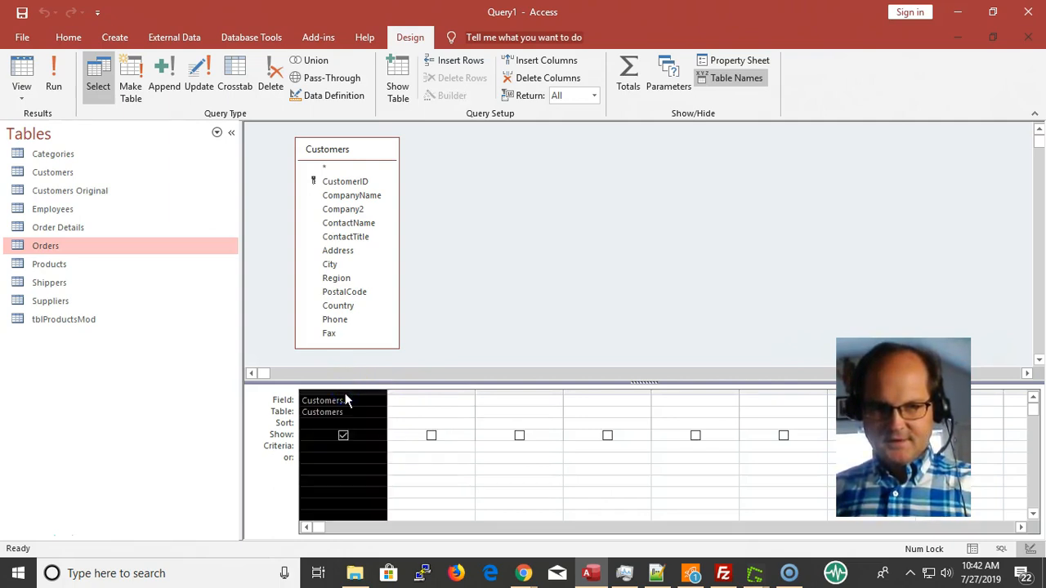
key(Delete)
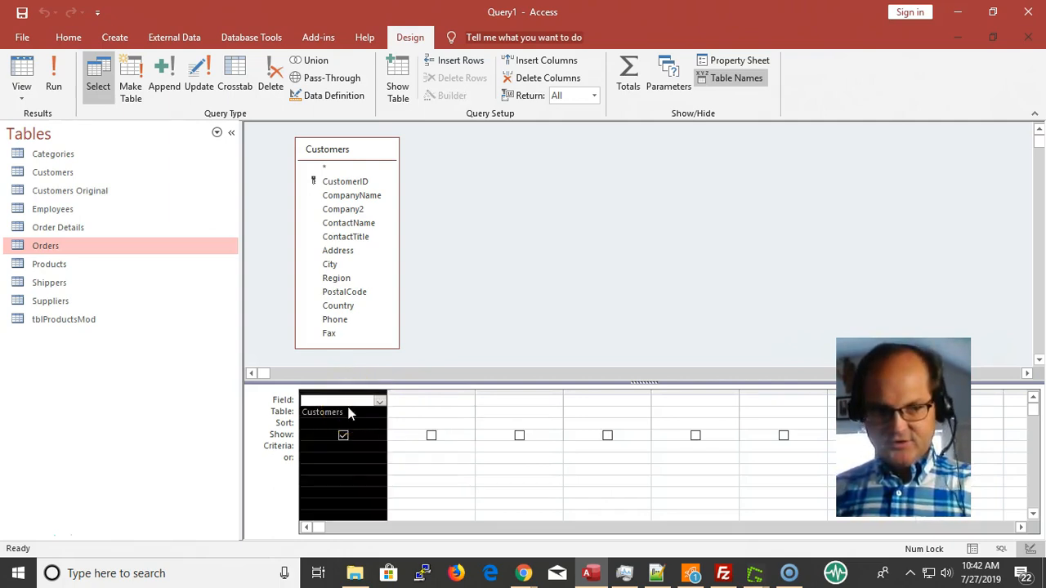
click(502, 344)
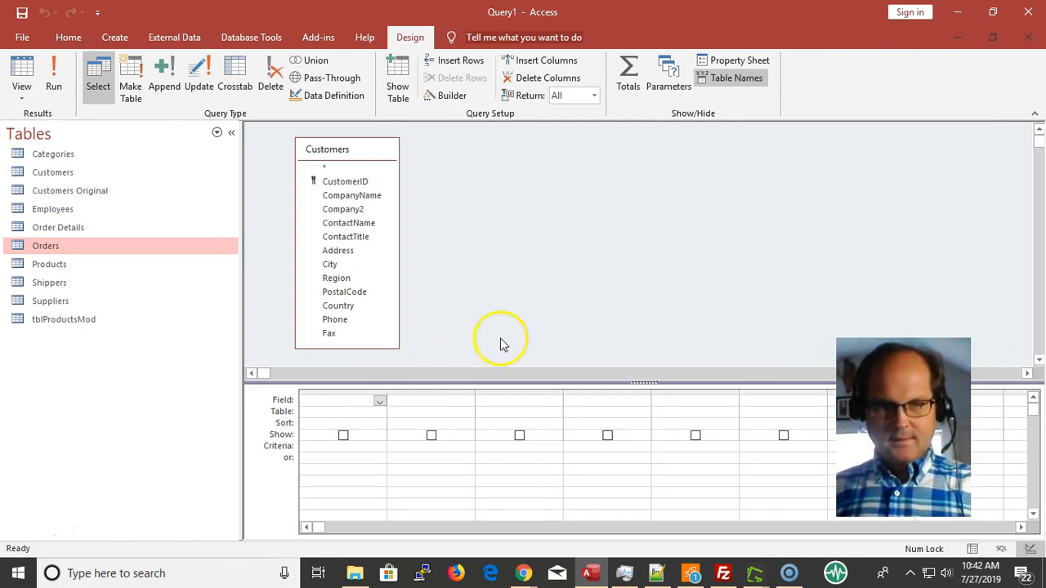
- Add all fields of the Customers table to the first query column with the asterisk entry
double_click(335, 168)
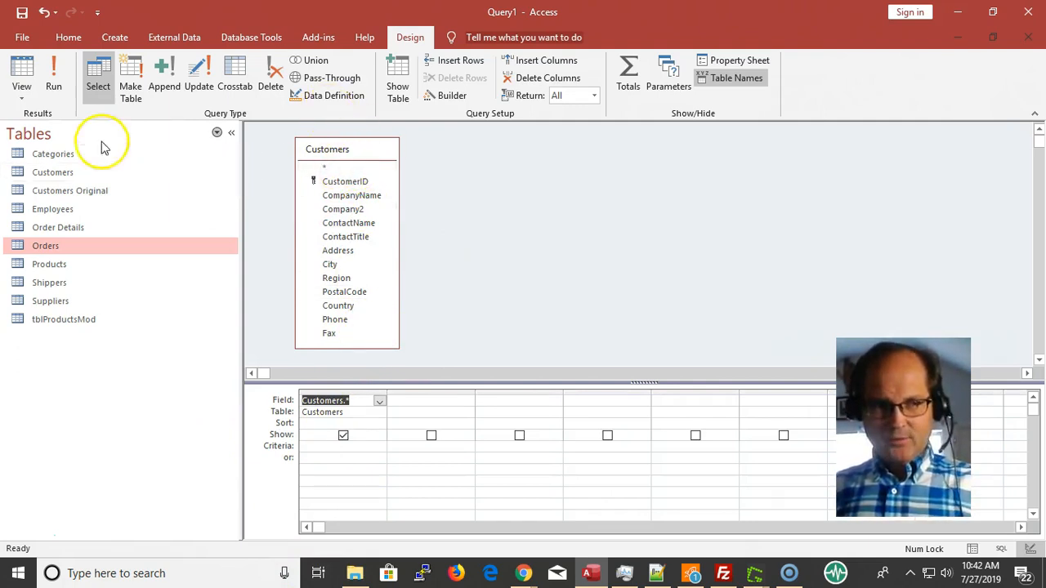
click(54, 71)
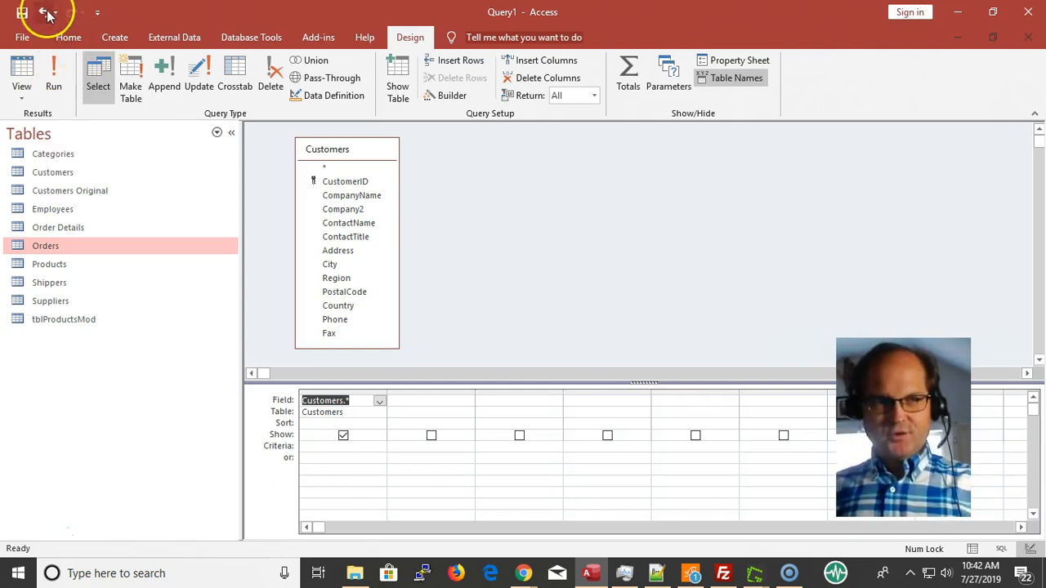
- Run the query, look through the returned customer records and return to Design view
click(56, 78)
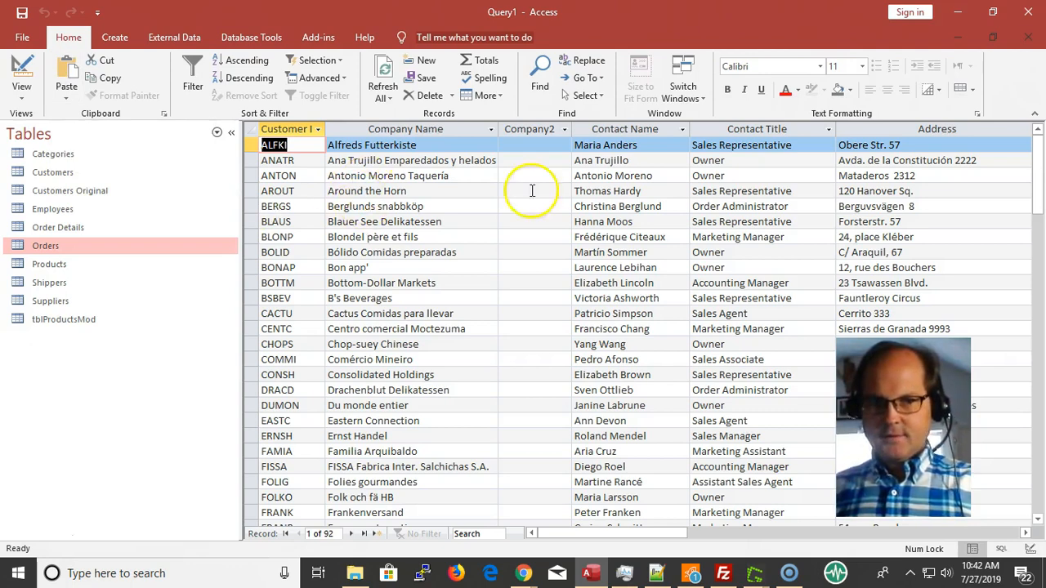
scroll(380, 187, down, 20)
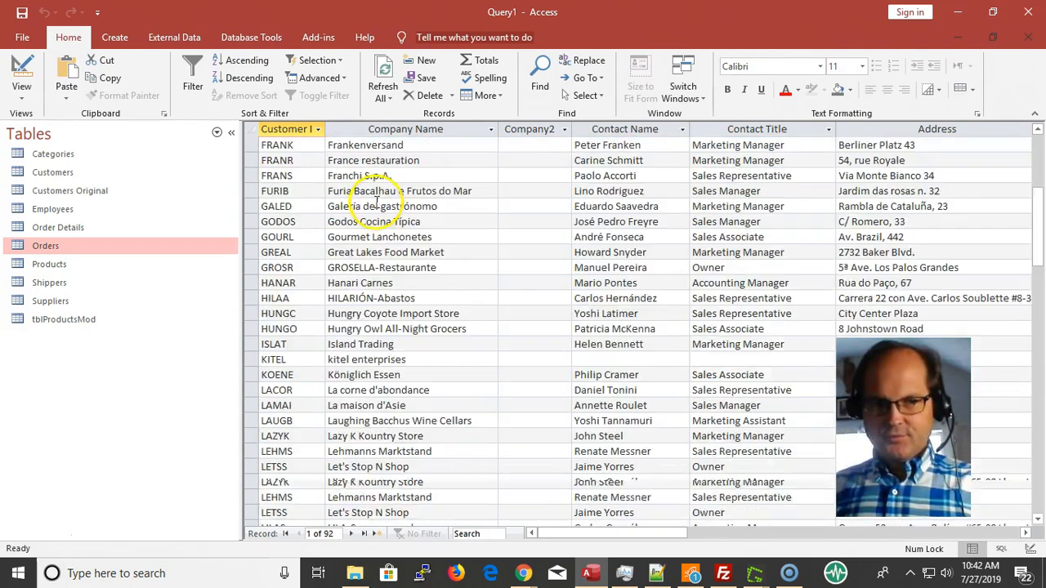
scroll(384, 212, up, 20)
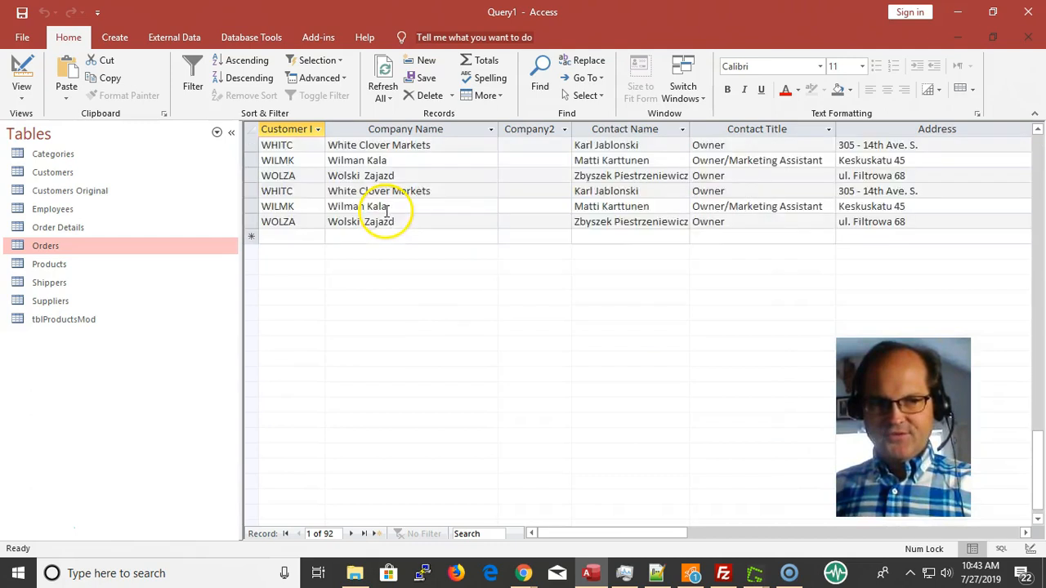
scroll(341, 200, up, 3)
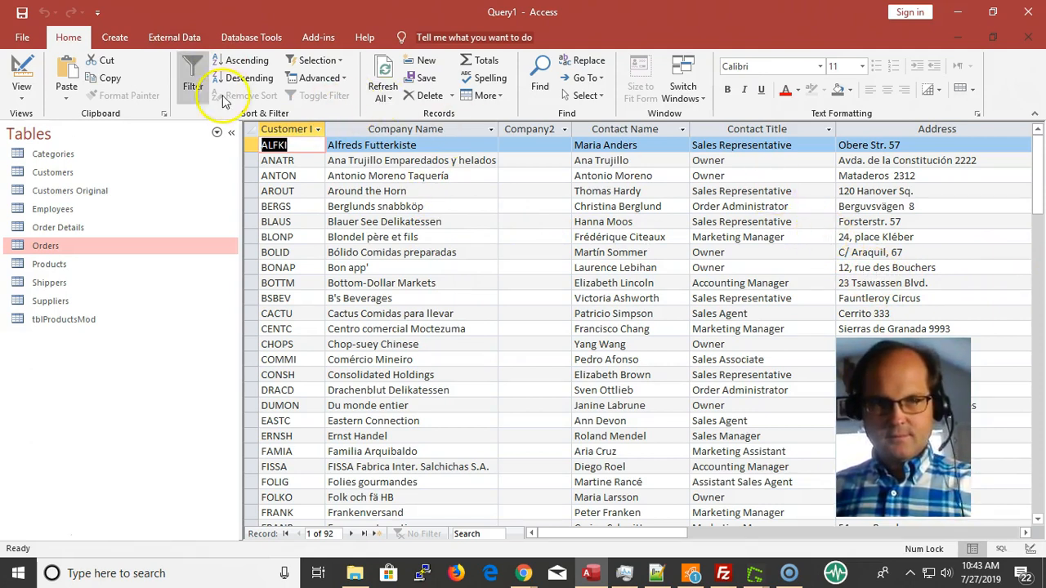
click(21, 72)
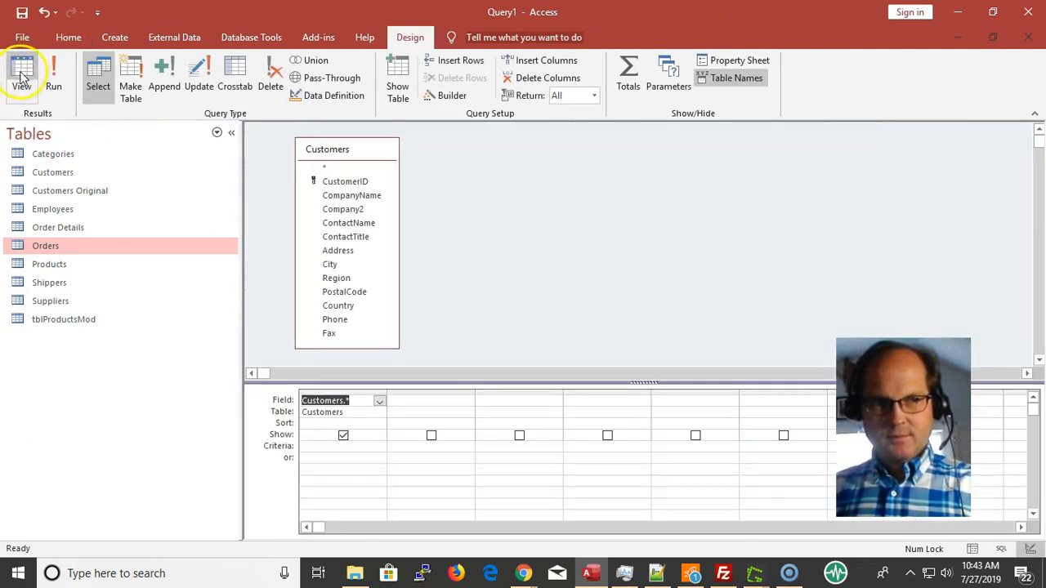
- Switch the query to SQL view and examine the SELECT Customers.* statement
click(22, 98)
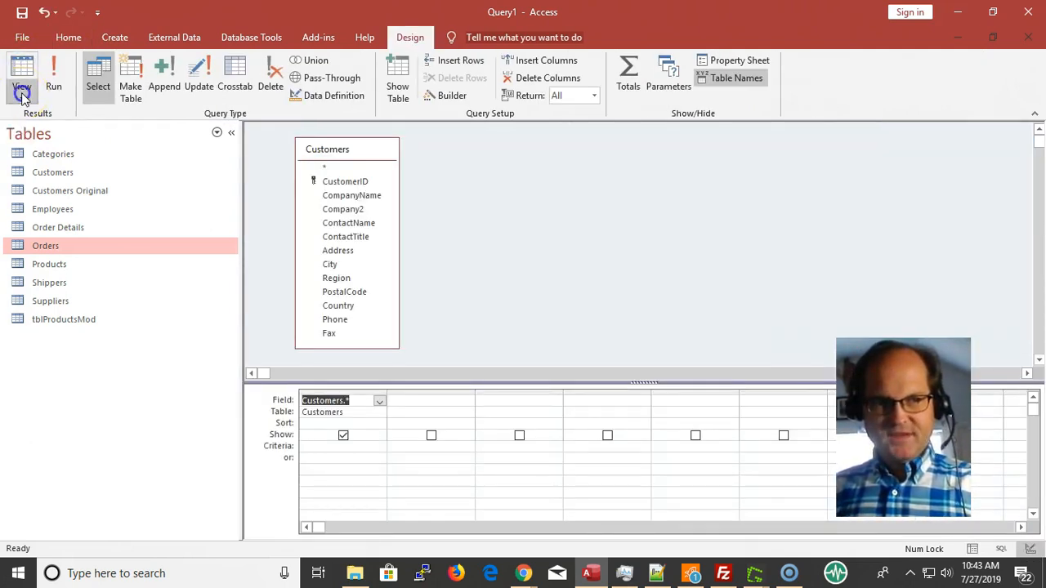
click(52, 169)
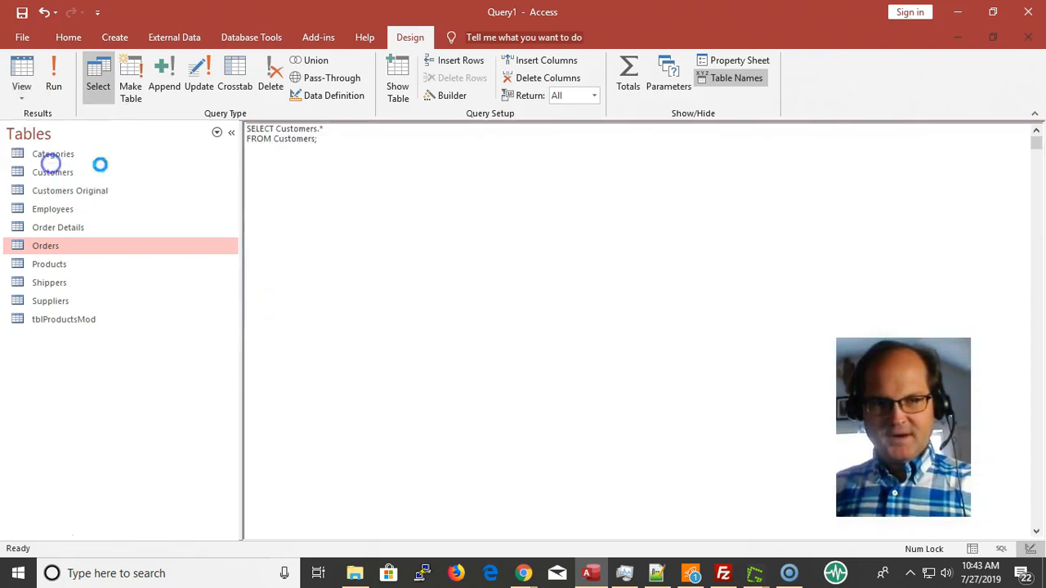
click(394, 174)
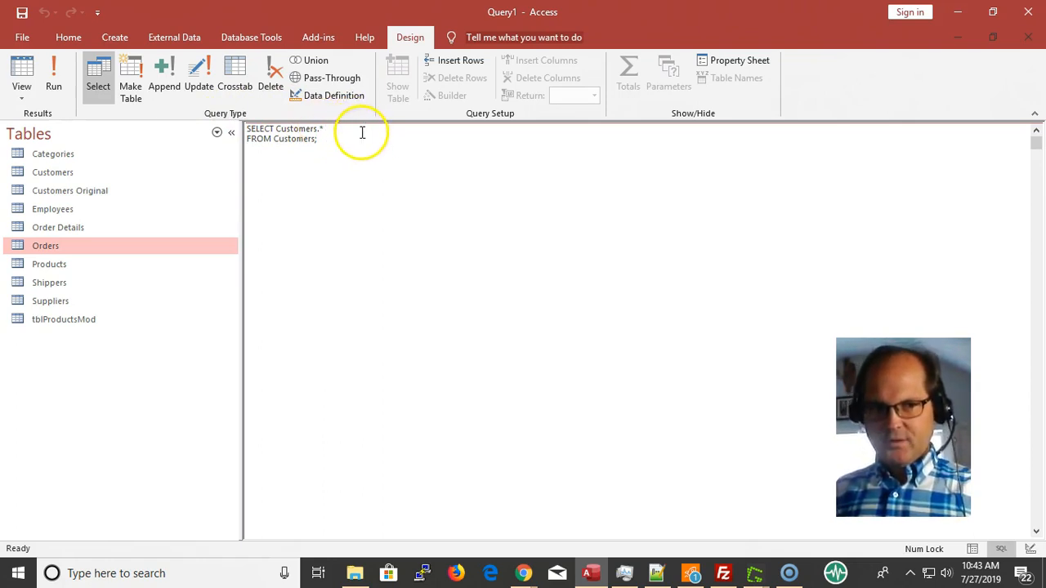
click(317, 126)
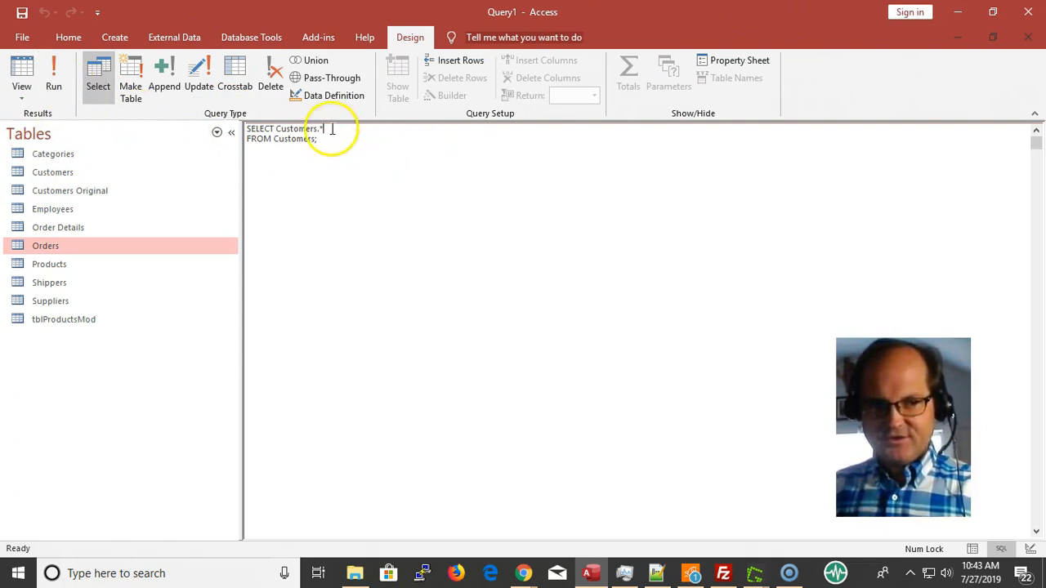
- Run the query, examine the City values of the first records and return to Design view
click(48, 85)
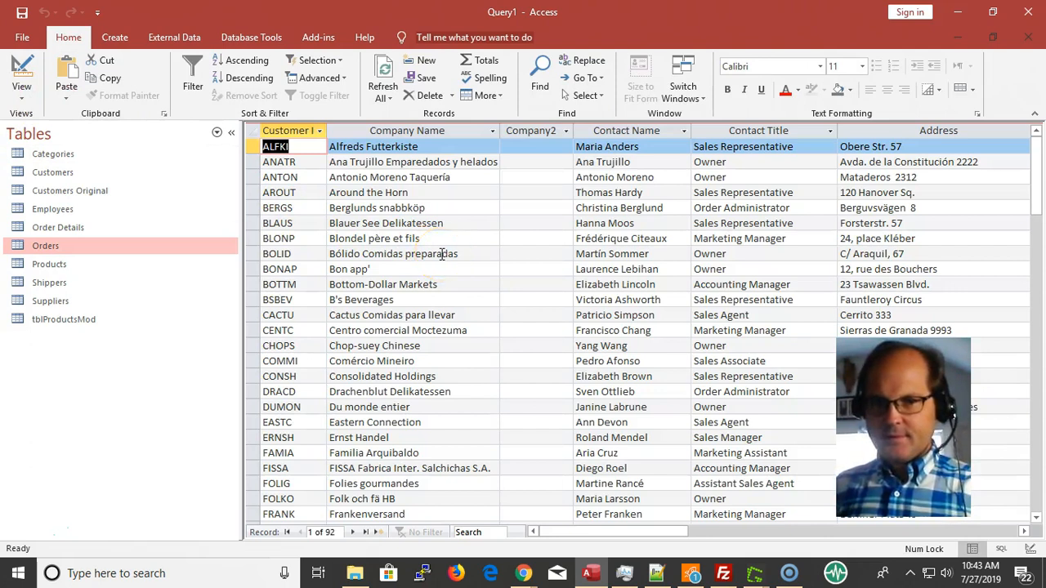
key(Tab)
key(Tab)
key(Tab)
key(Tab)
key(Tab)
key(Tab)
key(Tab)
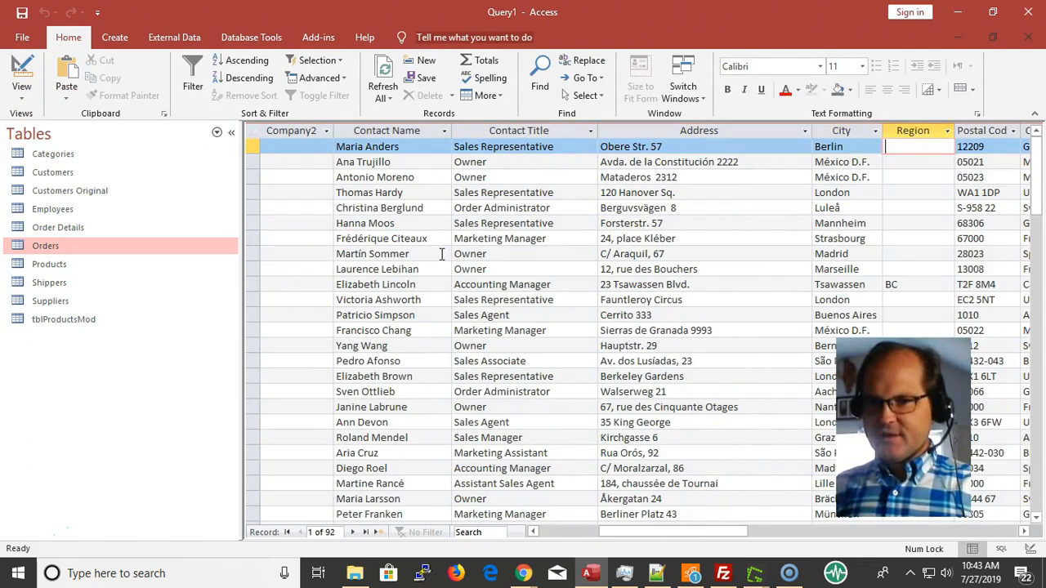
key(Left)
key(Down)
key(Down)
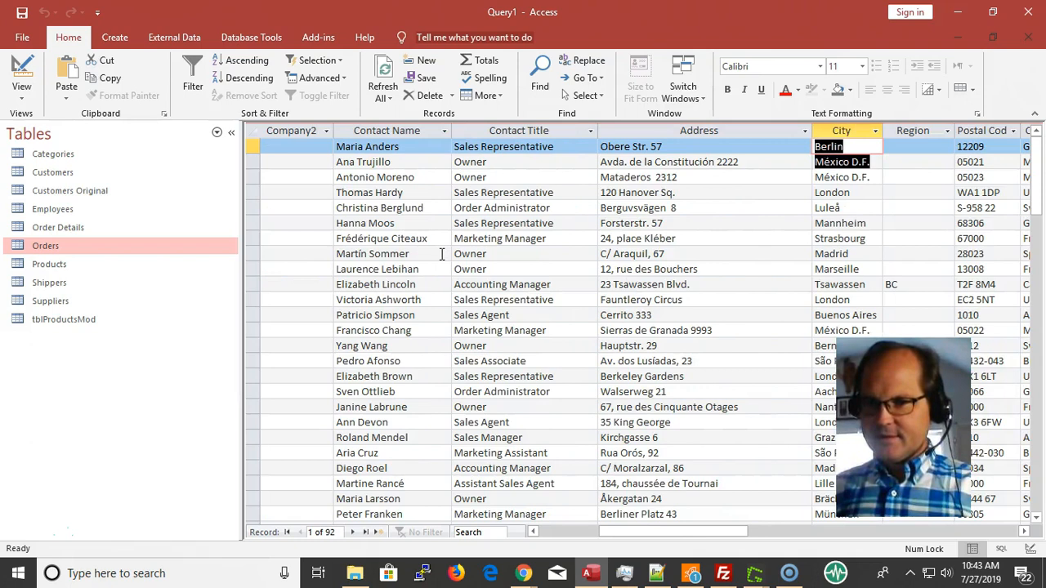
key(Up)
key(Up)
key(Down)
key(Down)
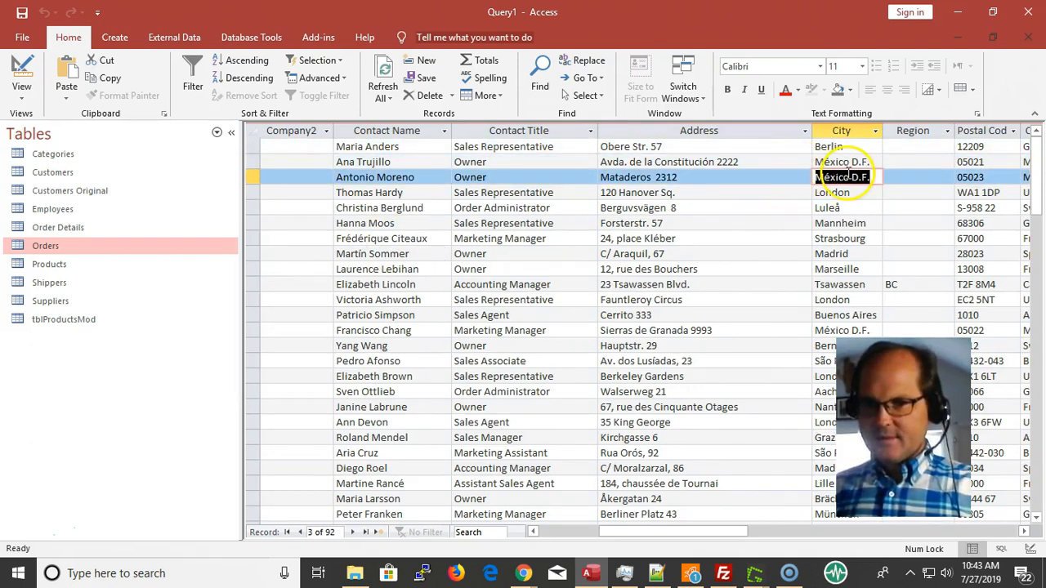
drag(849, 160, 780, 156)
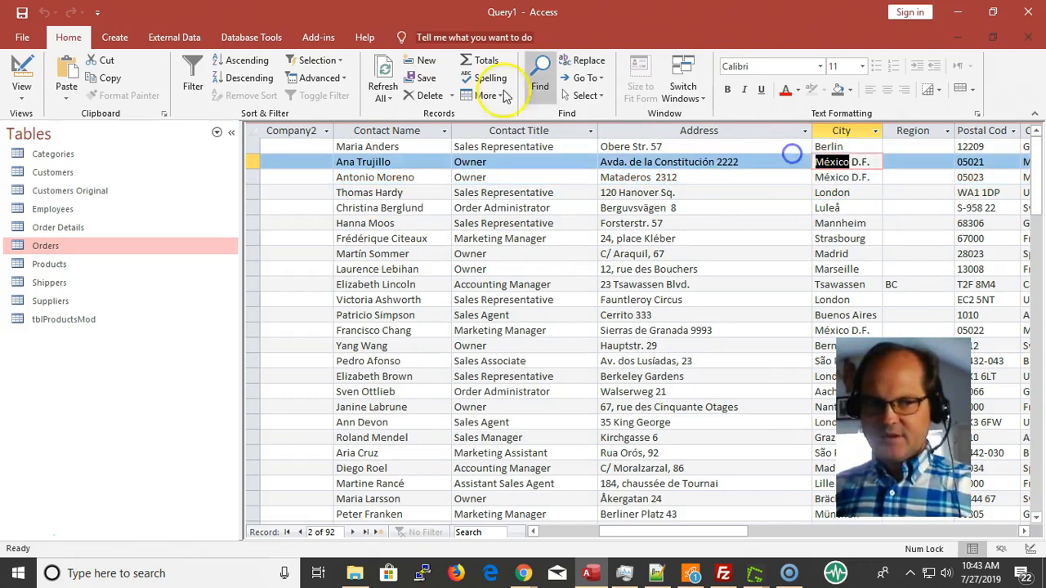
click(22, 61)
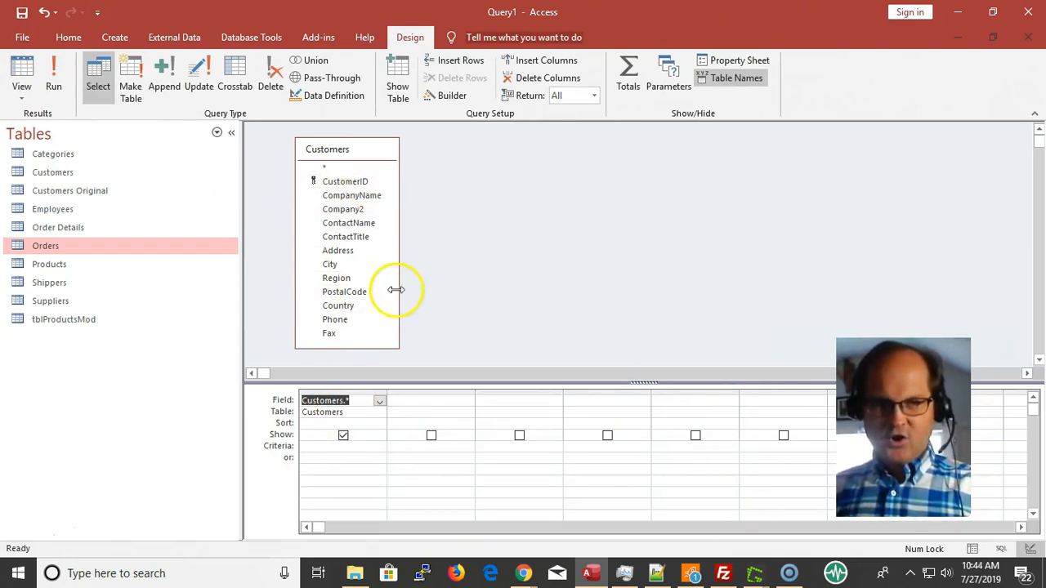
- Add the City field with the criterion "Mexico" to the query, run it and return to Design view
click(339, 266)
double_click(339, 266)
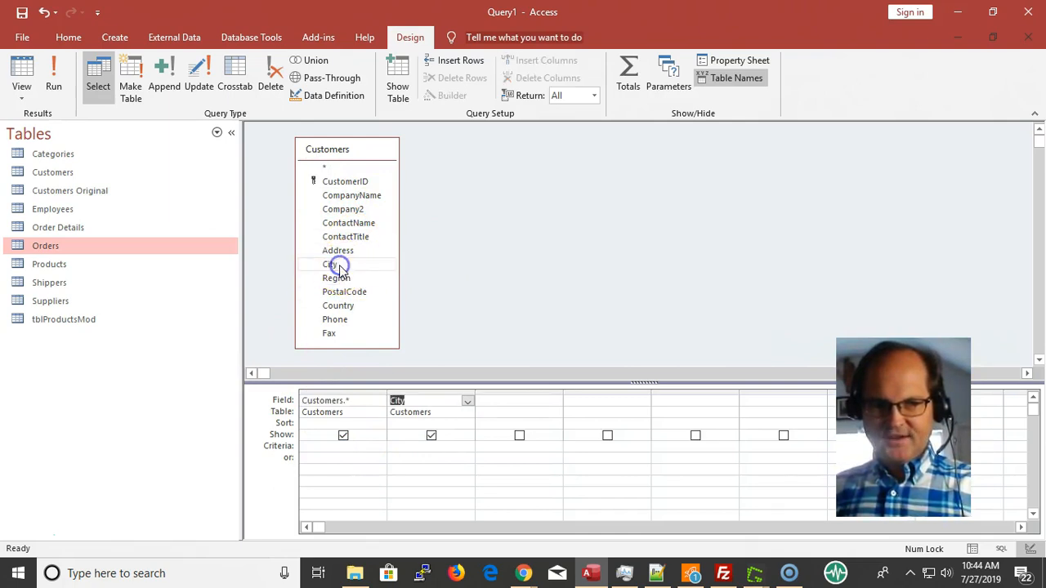
click(415, 451)
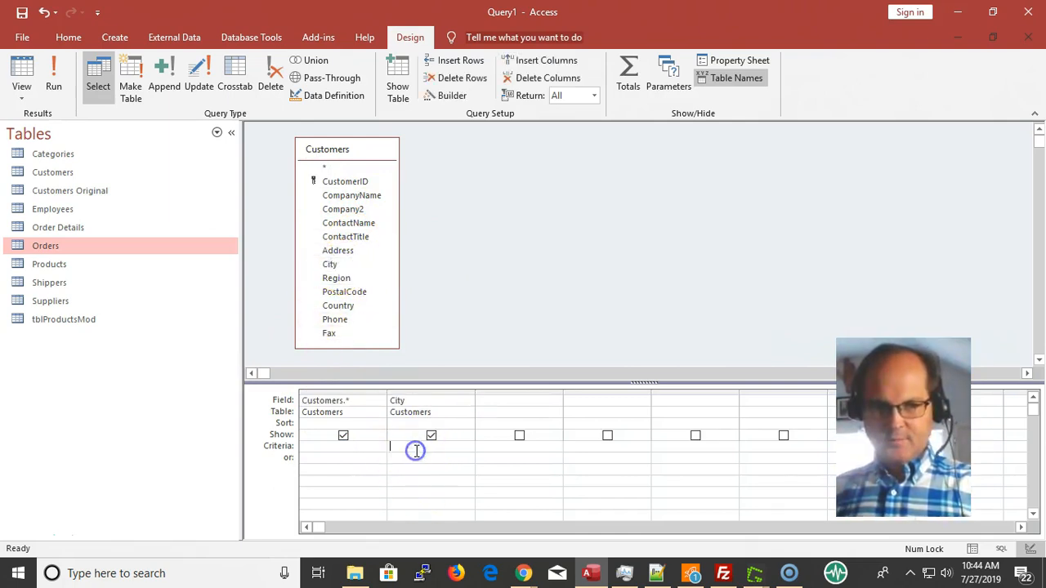
text(Mexico)
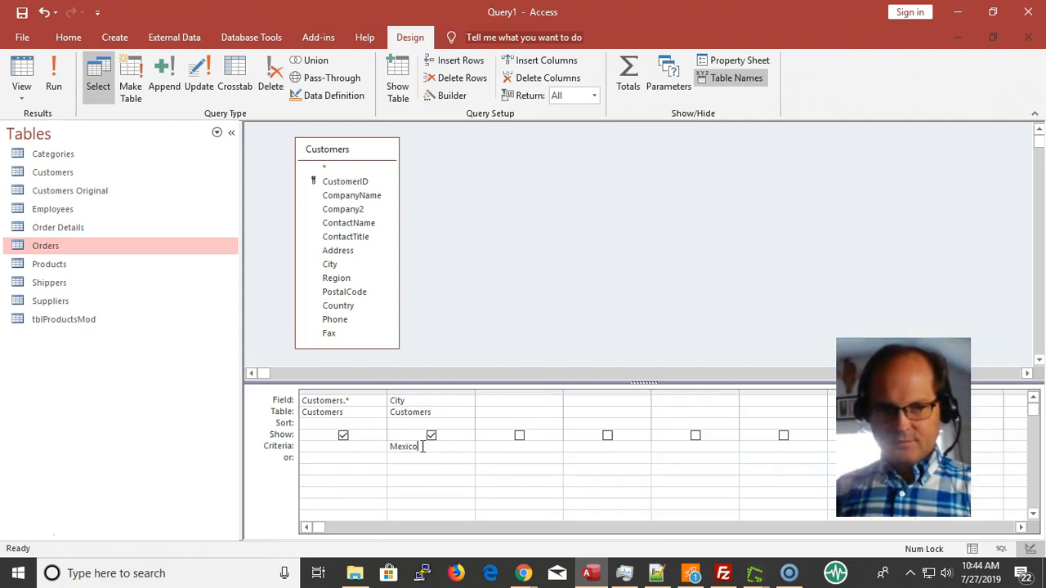
click(442, 448)
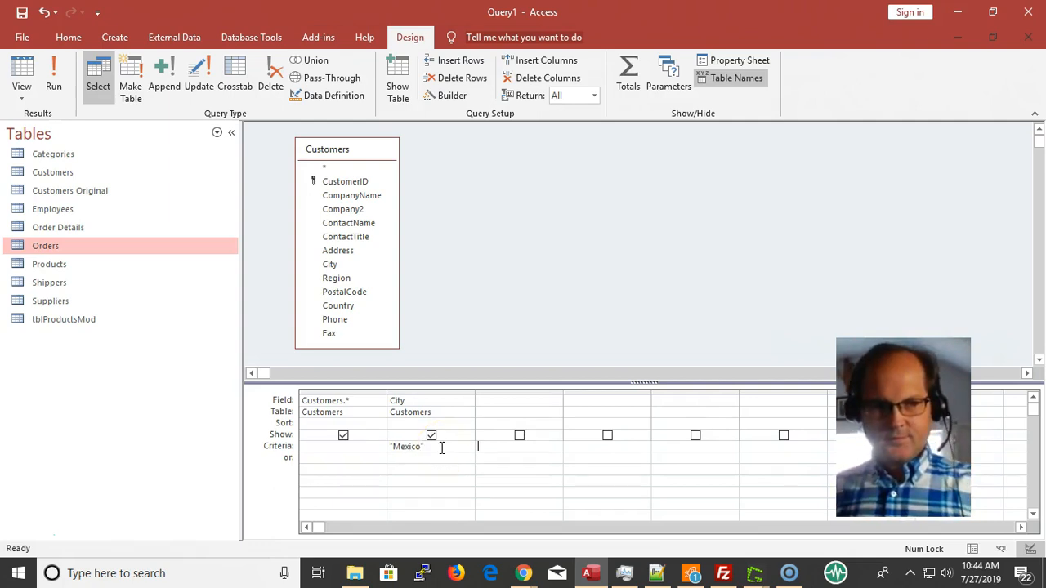
click(482, 456)
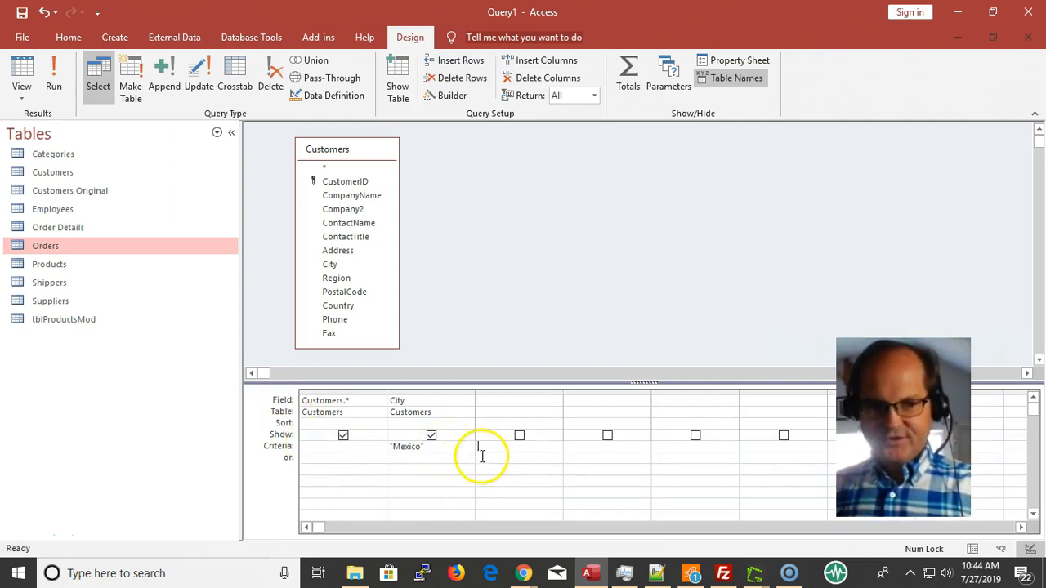
click(424, 445)
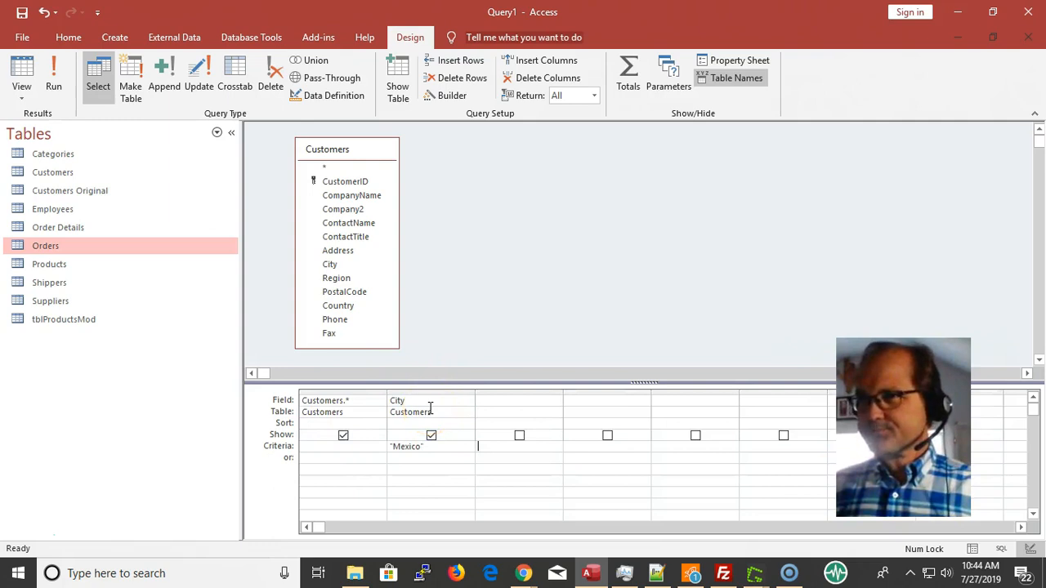
key(Tab)
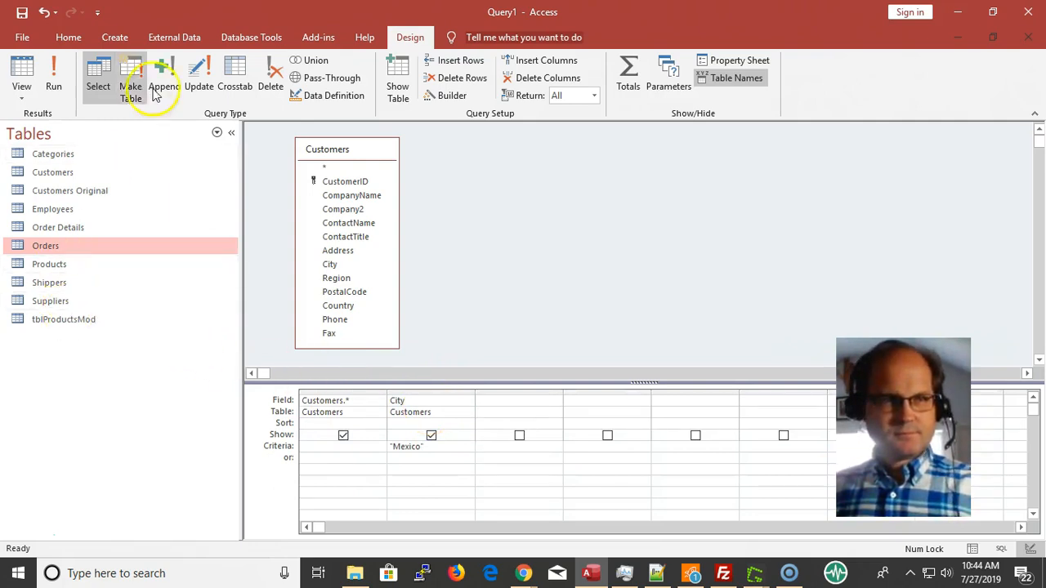
click(54, 82)
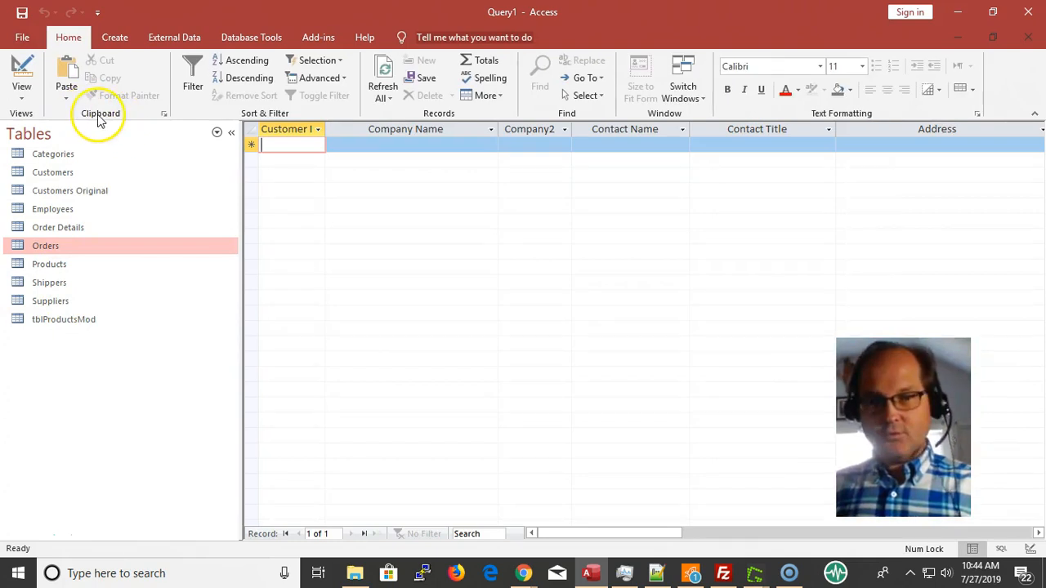
click(25, 82)
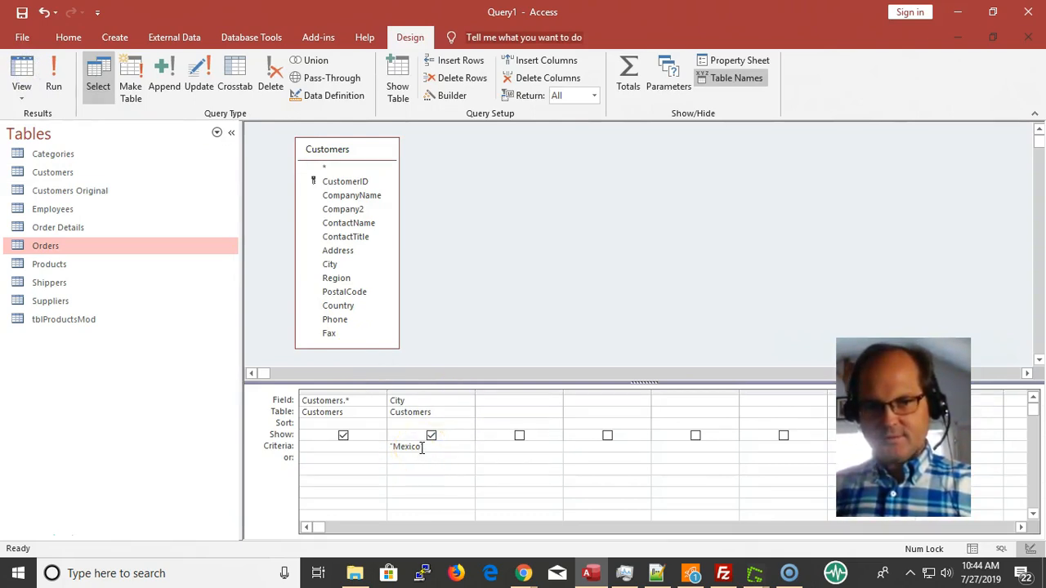
- Set the City criterion to "Mexic*", run the query and return to Design view
drag(422, 448, 349, 456)
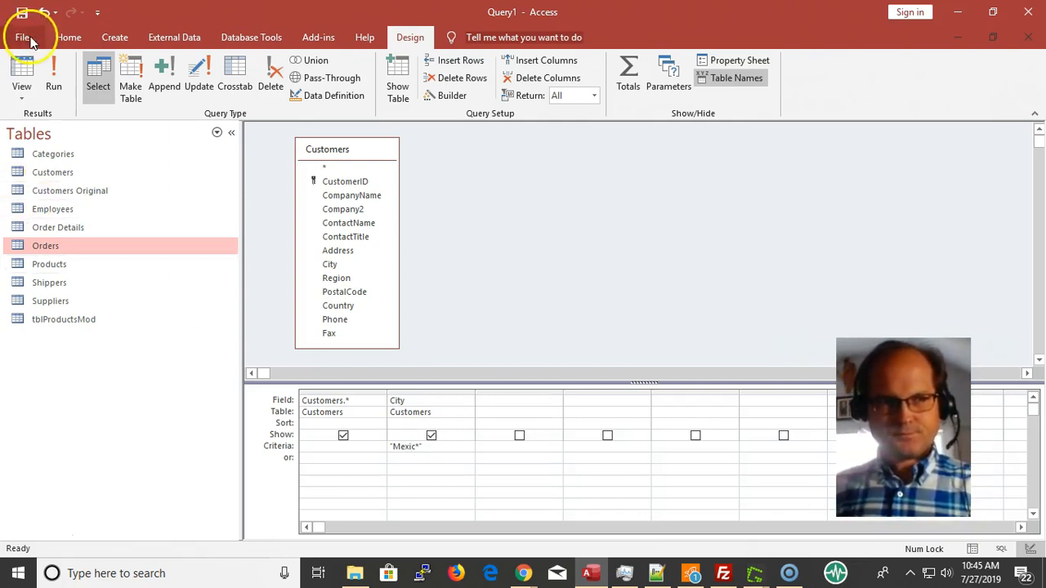
click(53, 81)
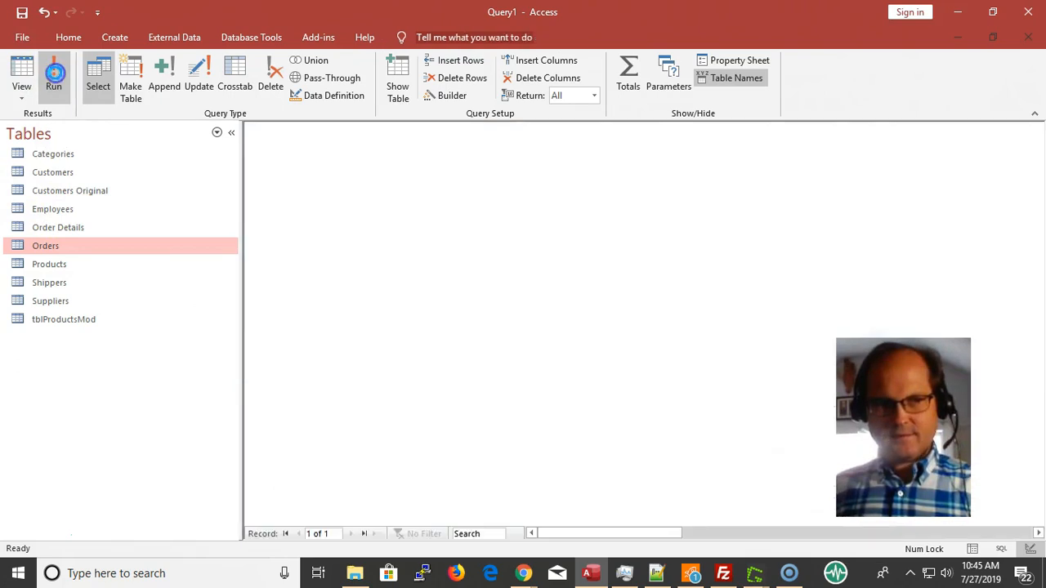
click(22, 74)
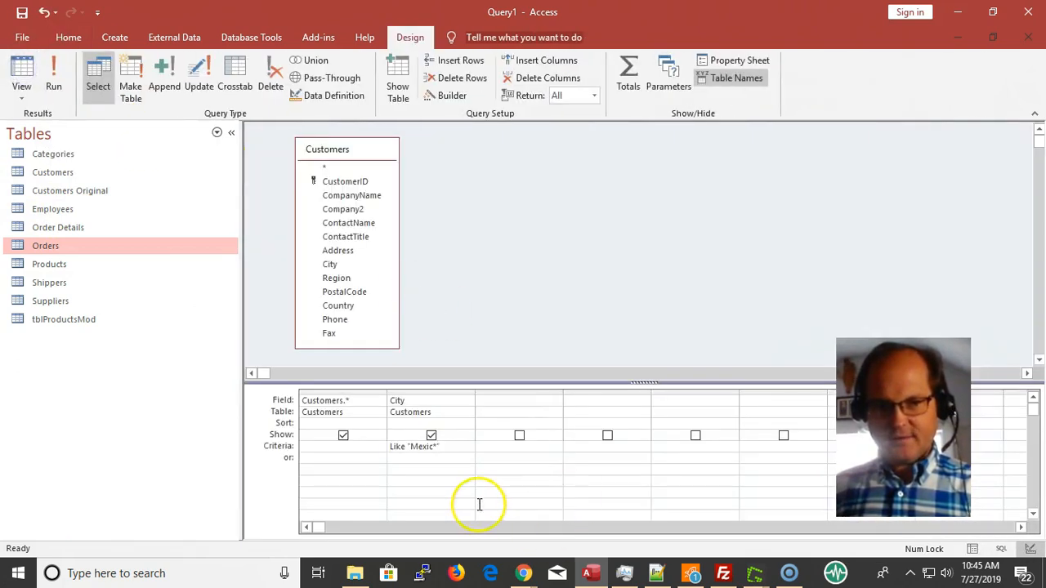
- Clear the City criterion, run the query and widen the Customers.City column to fit its heading
click(449, 455)
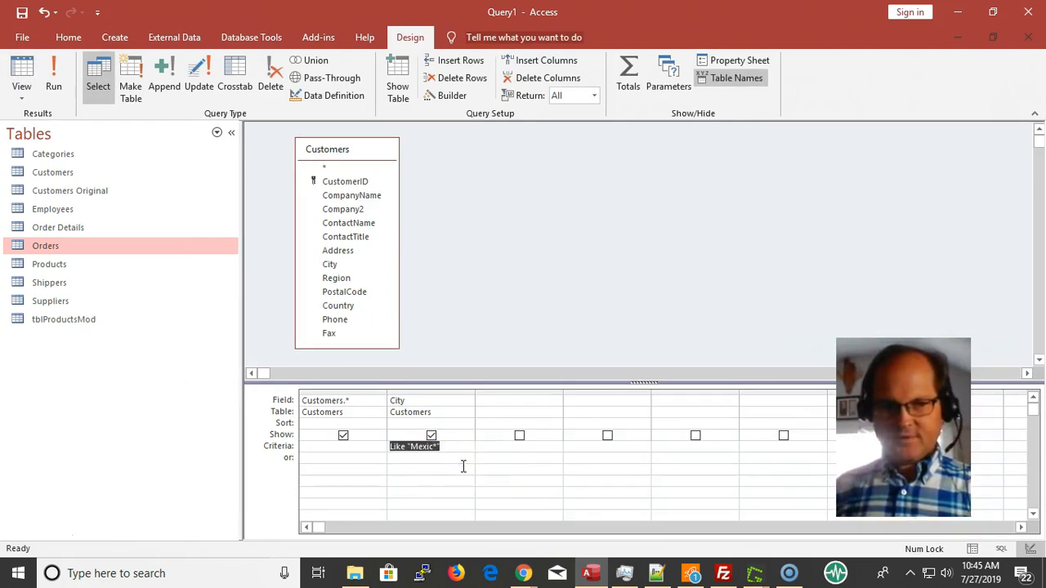
click(55, 79)
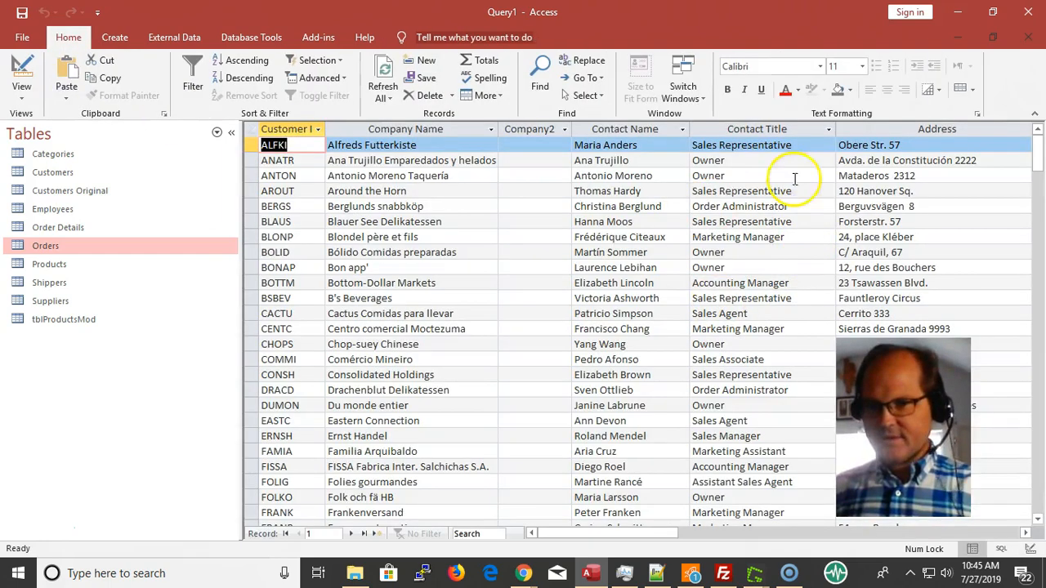
click(909, 181)
key(Tab)
key(Tab)
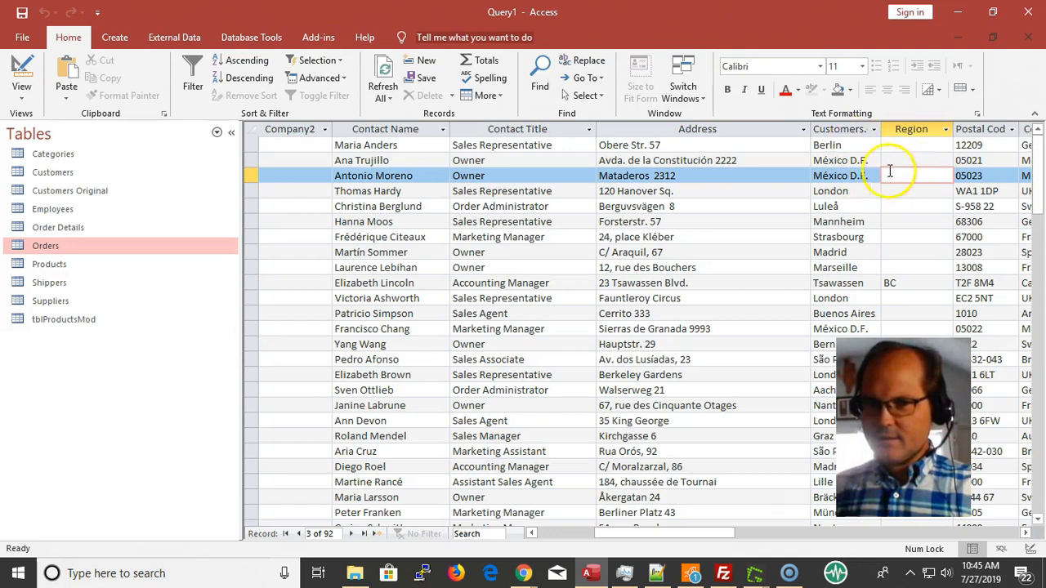
double_click(884, 129)
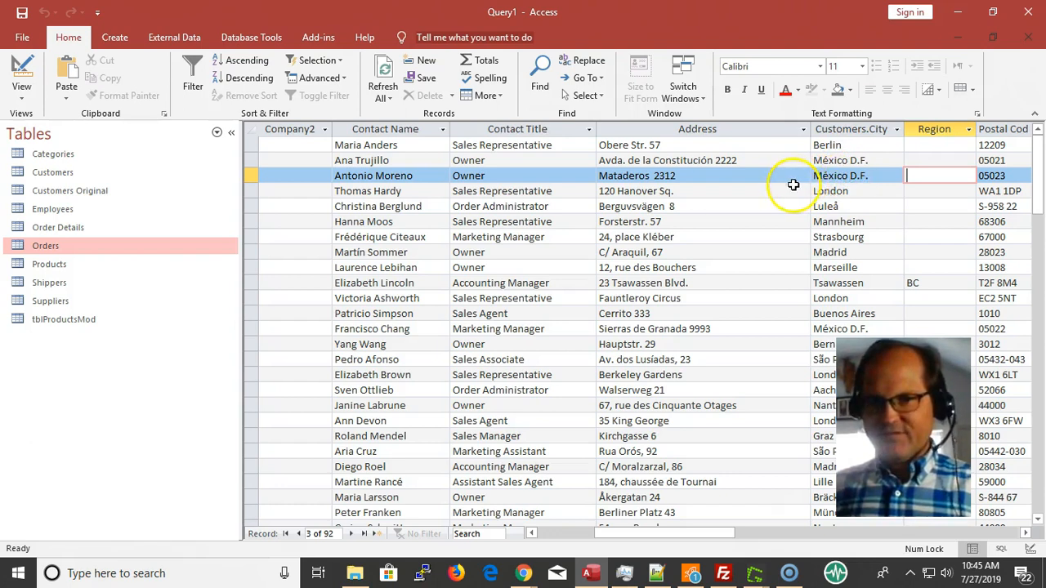
- Examine the Country column of the query results and return to Design view
key(Tab)
key(Tab)
key(Tab)
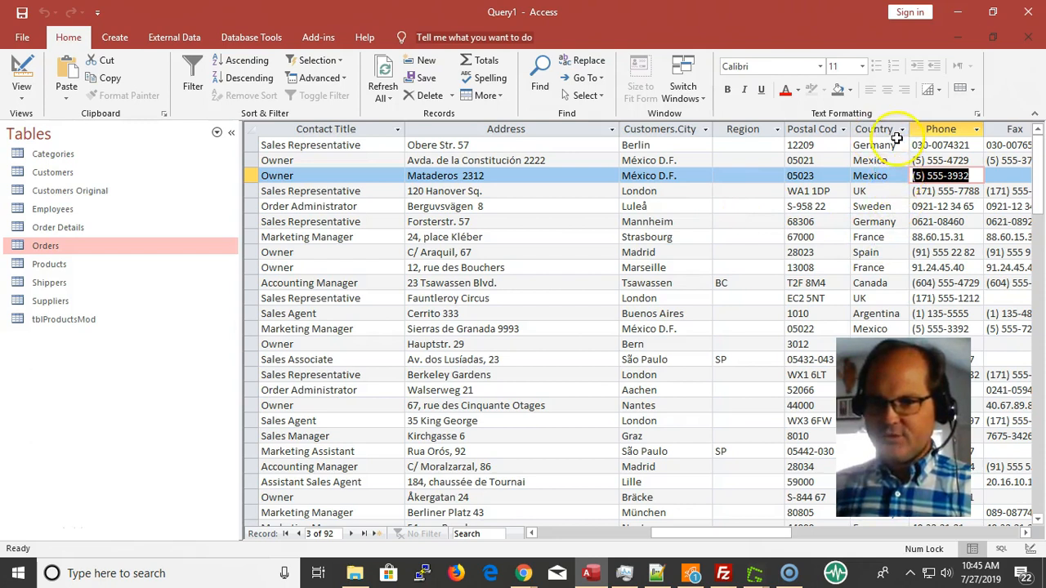
click(20, 72)
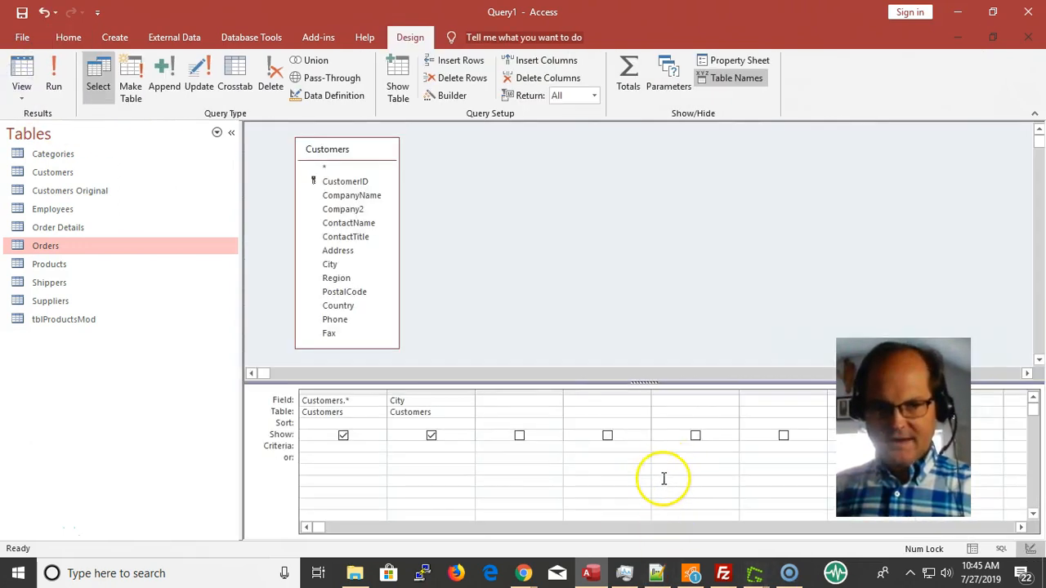
- Replace the City field in the second column of the query grid with the Country field
click(455, 396)
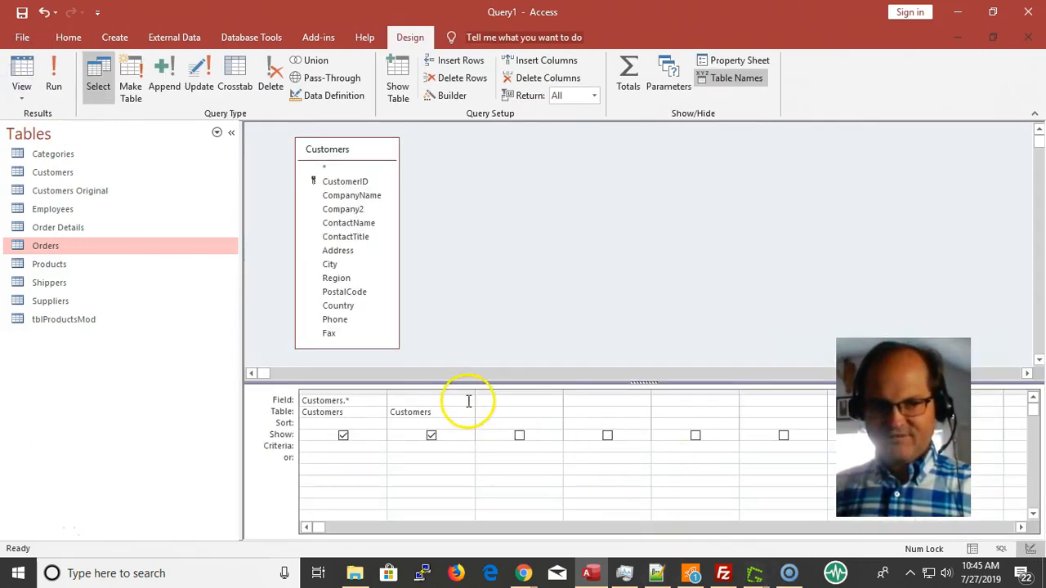
click(468, 401)
click(468, 402)
click(467, 402)
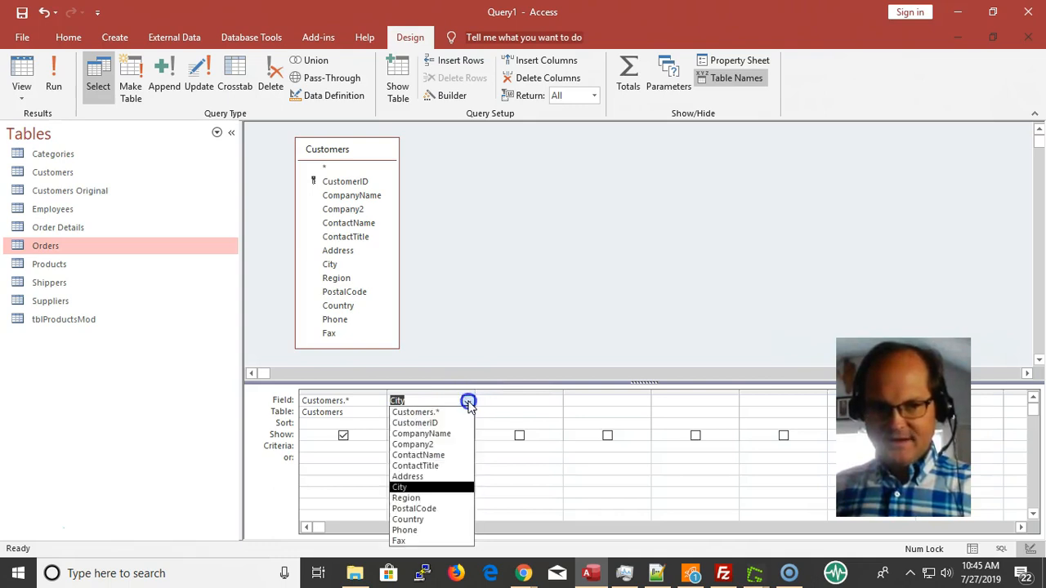
click(423, 520)
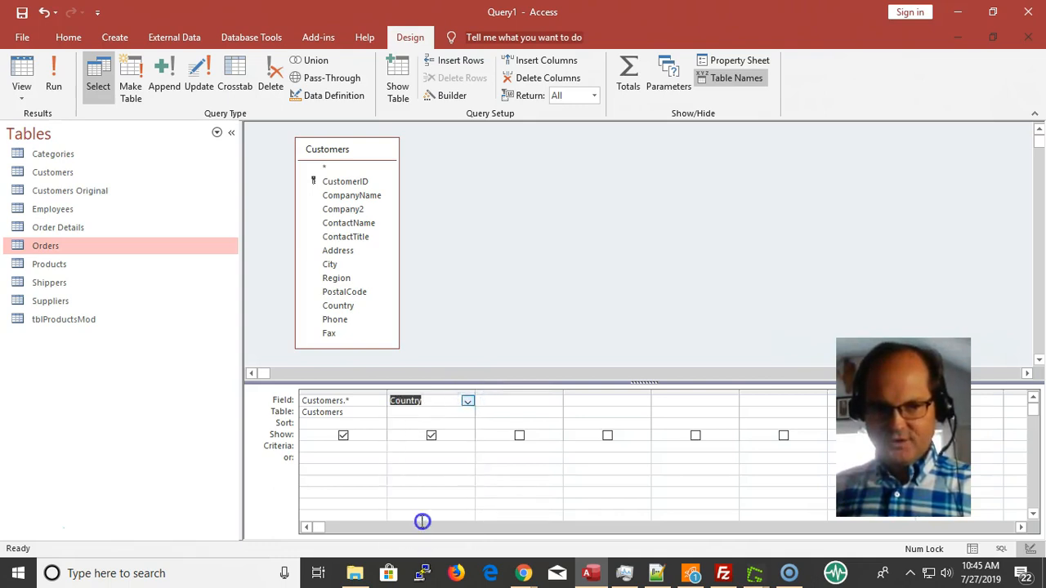
- Set the Country criterion to "Mexico" and run the query
click(415, 447)
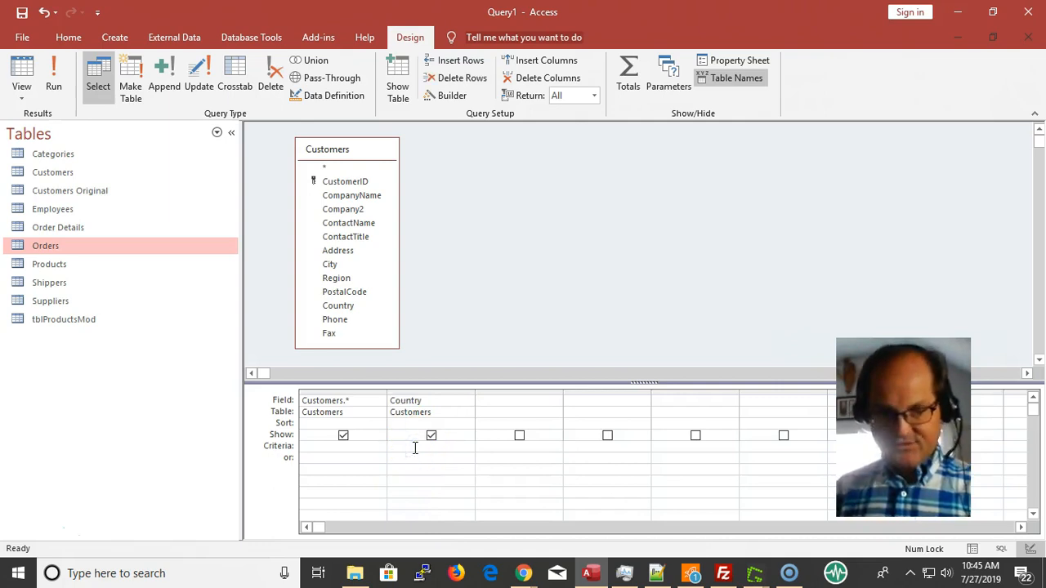
text(Mexico")
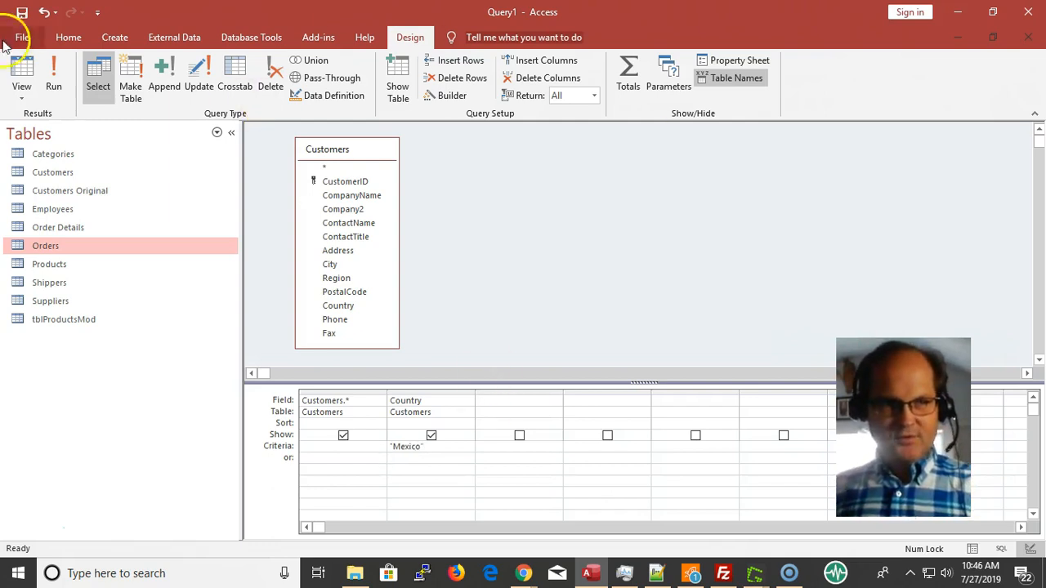
click(54, 75)
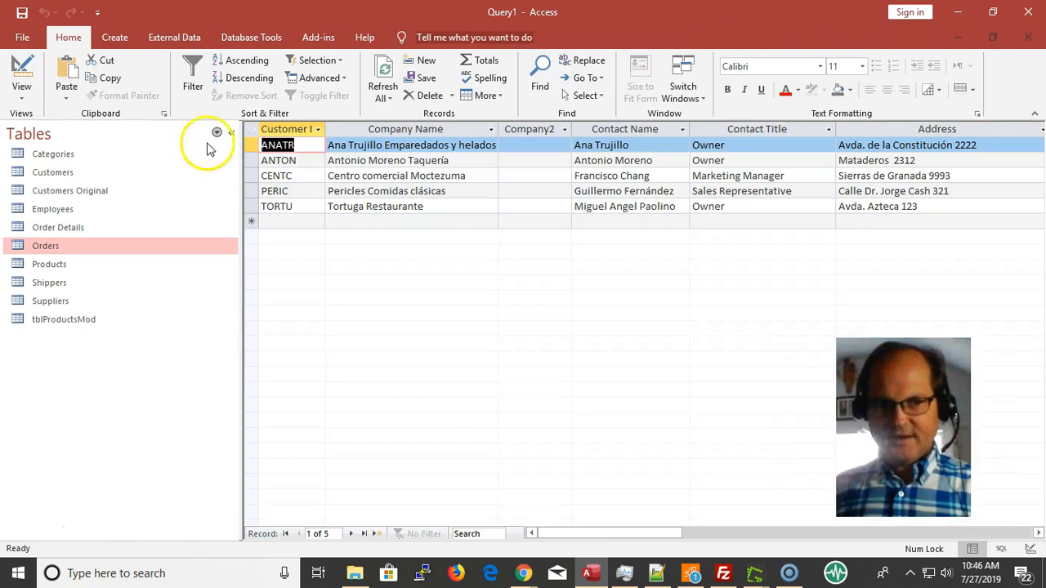
- Examine the columns of the query results from Customer ID across to the last field and back
key(Tab)
key(Tab)
key(Tab)
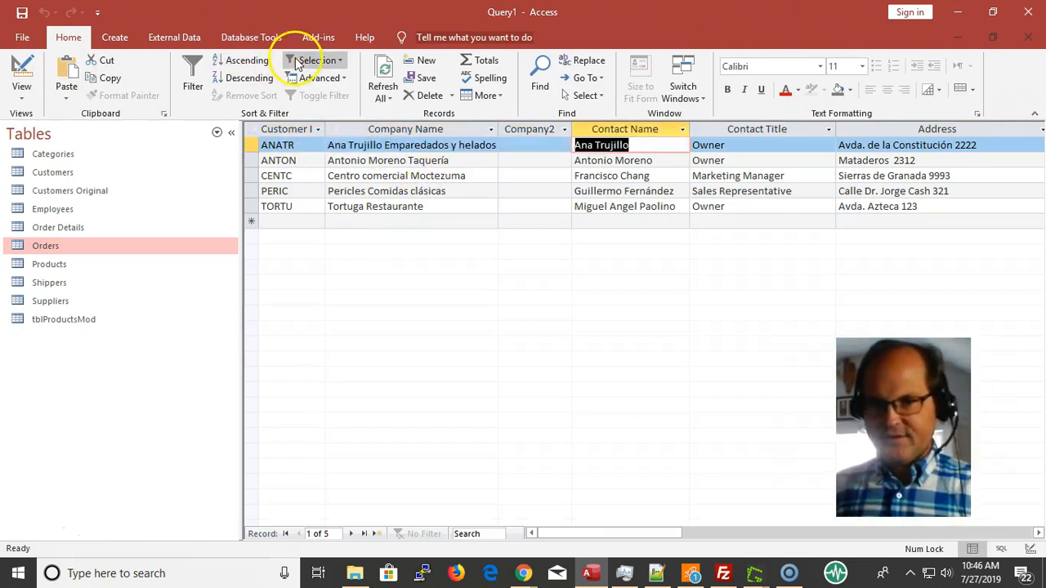
key(Tab)
key(Tab)
key(Tab)
key(Tab)
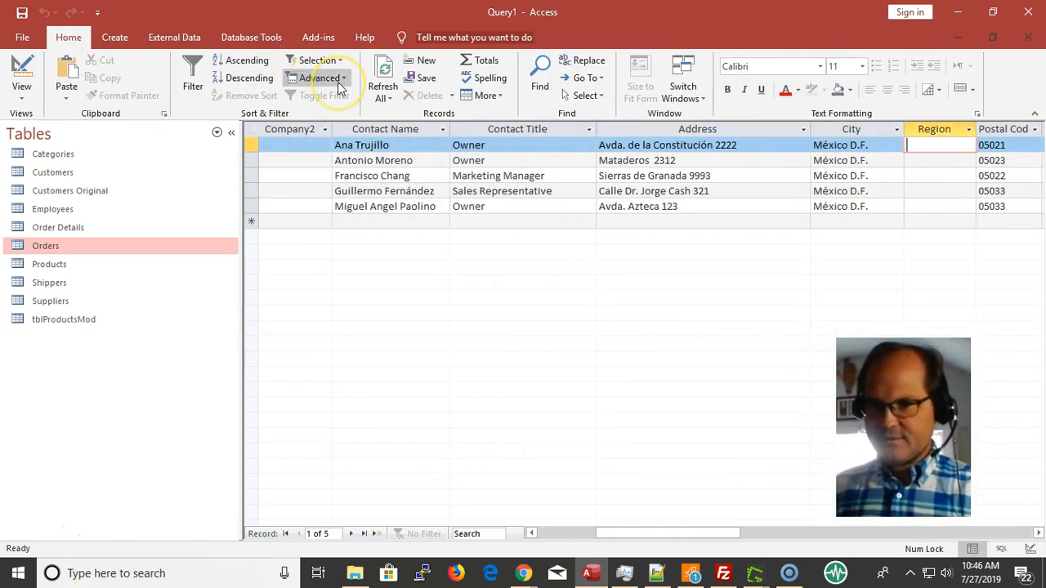
key(Tab)
key(Tab)
key(Tab)
key(shift+Tab)
key(shift+Tab)
key(shift+Tab)
key(shift+Tab)
key(shift+Tab)
key(shift+Tab)
key(shift+Tab)
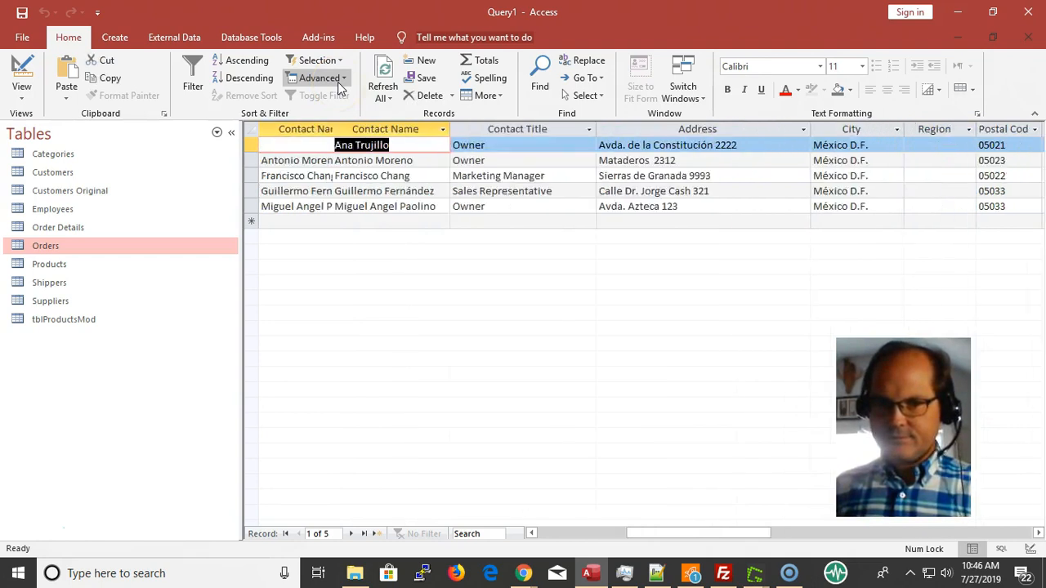
key(shift+Tab)
key(shift+Tab)
key(Tab)
key(Tab)
key(Tab)
key(Tab)
key(Tab)
key(Tab)
key(Tab)
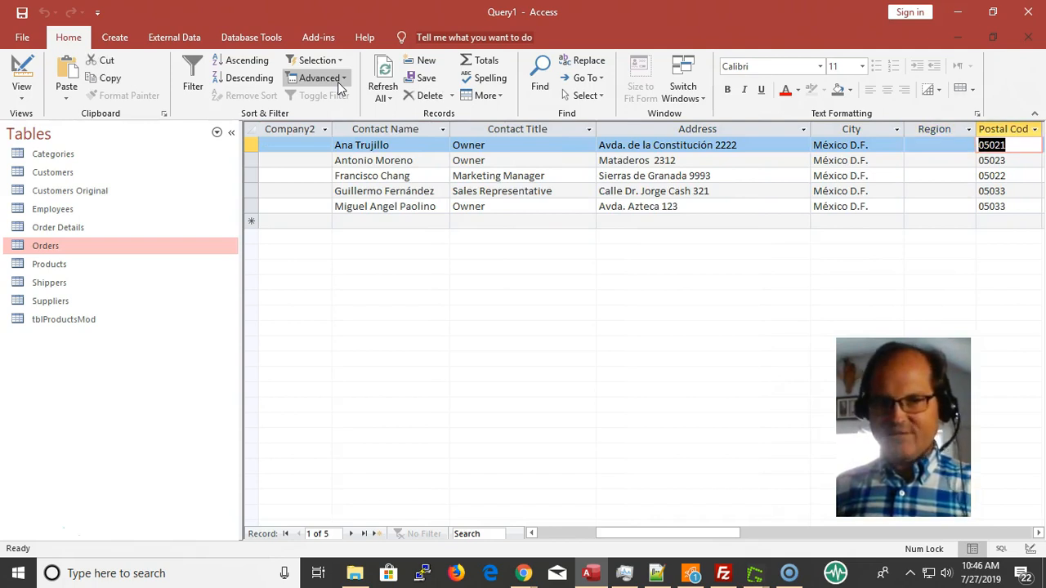
key(shift+Tab)
key(shift+Tab)
key(shift+Tab)
key(shift+Tab)
key(shift+Tab)
key(shift+Tab)
key(shift+Tab)
key(shift+Tab)
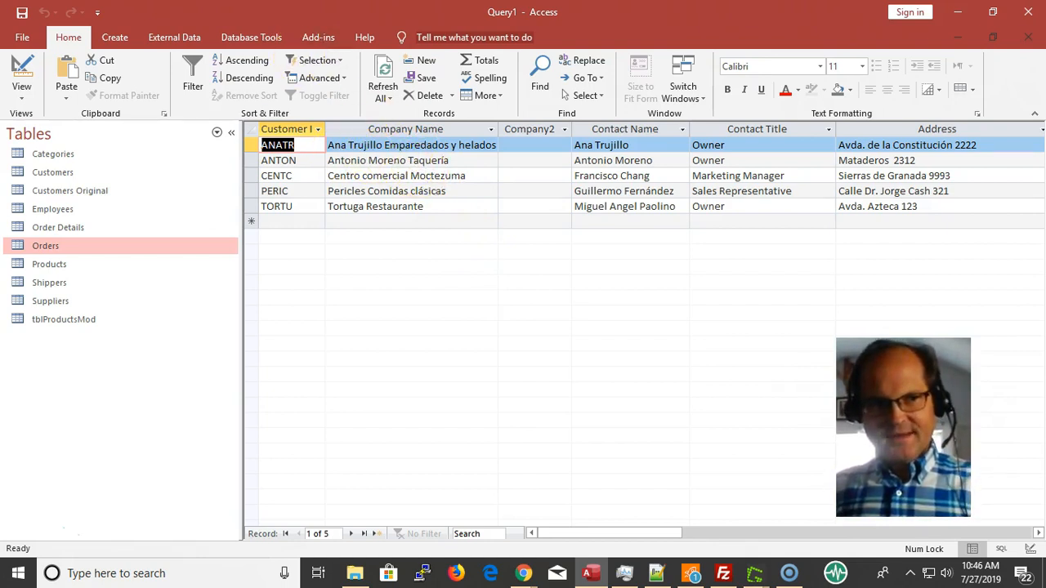
- Save the query as qryCustomersInMexico and close it
click(21, 13)
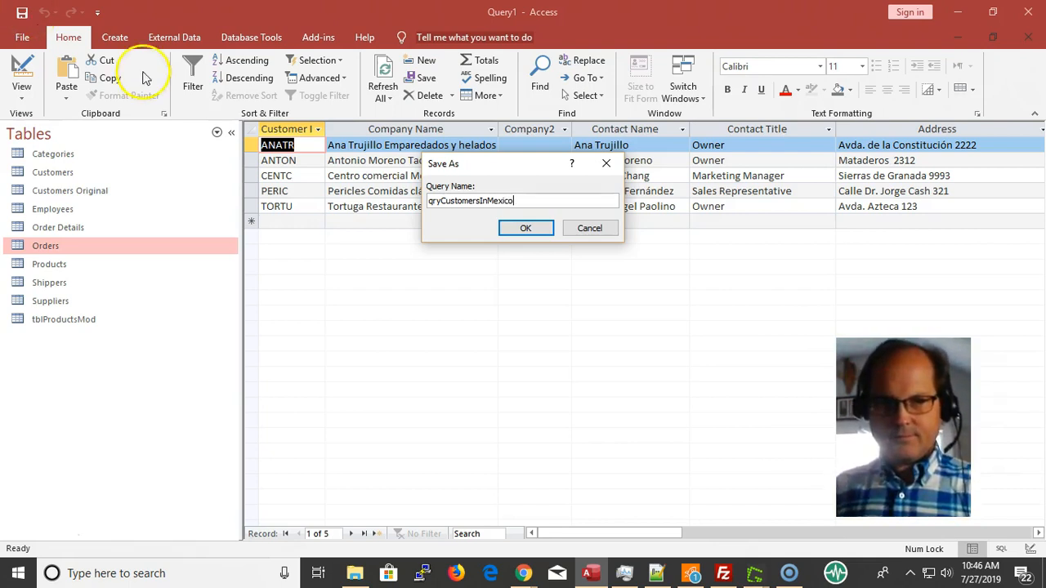
click(527, 229)
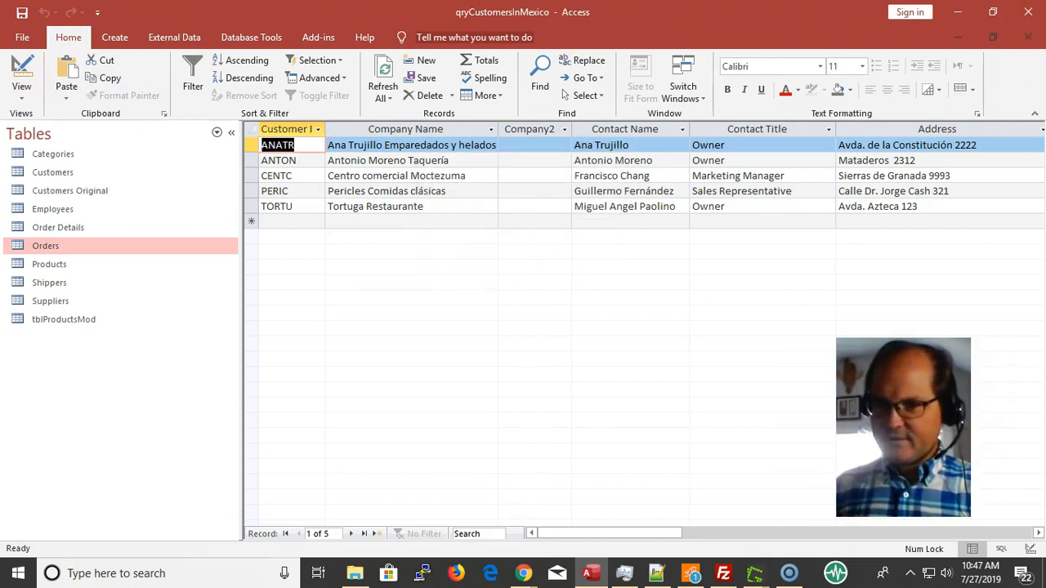
click(1028, 38)
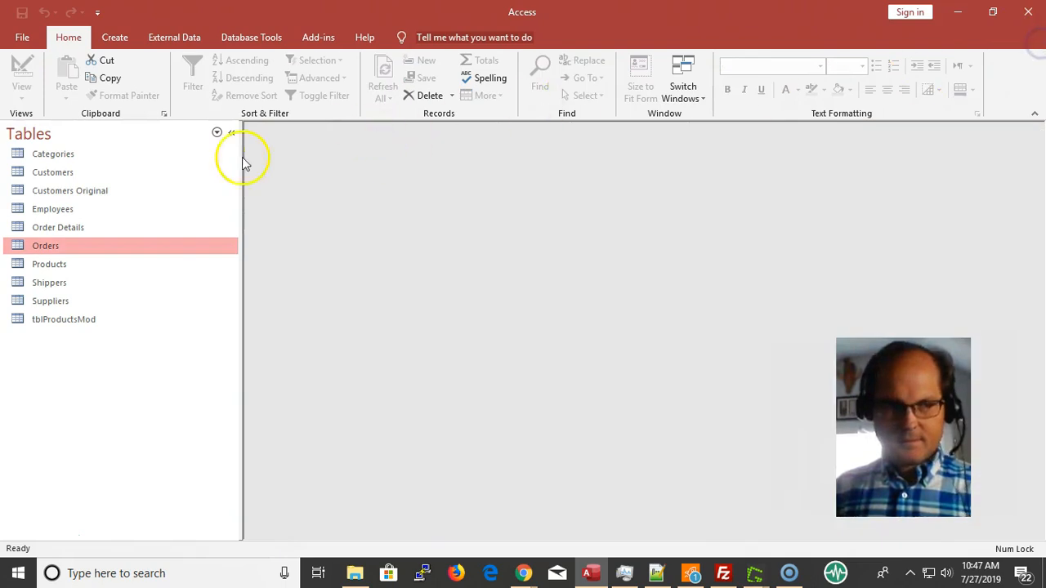
- Filter the list of database objects to show queries instead of tables
click(49, 133)
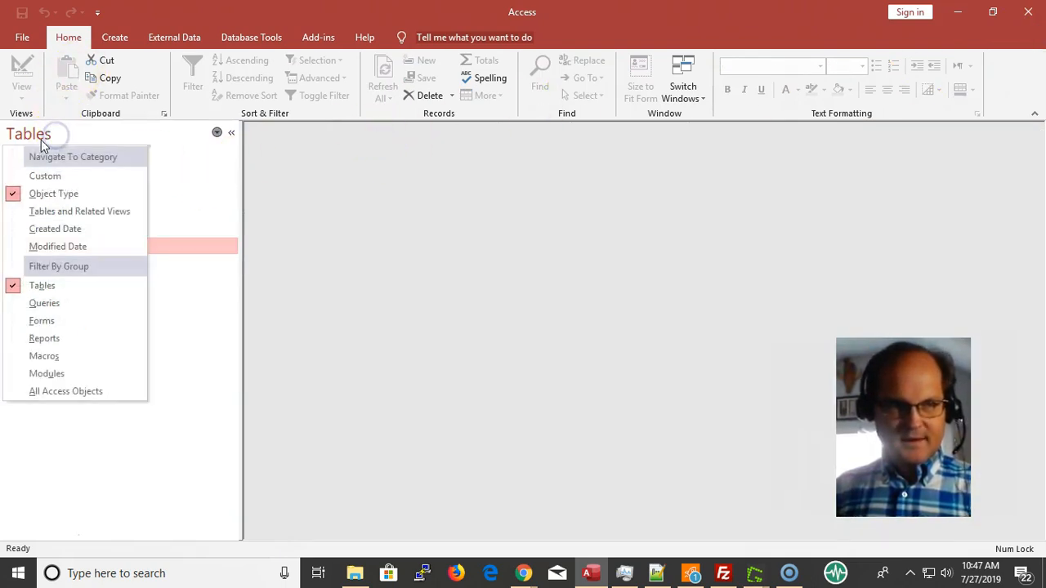
click(29, 139)
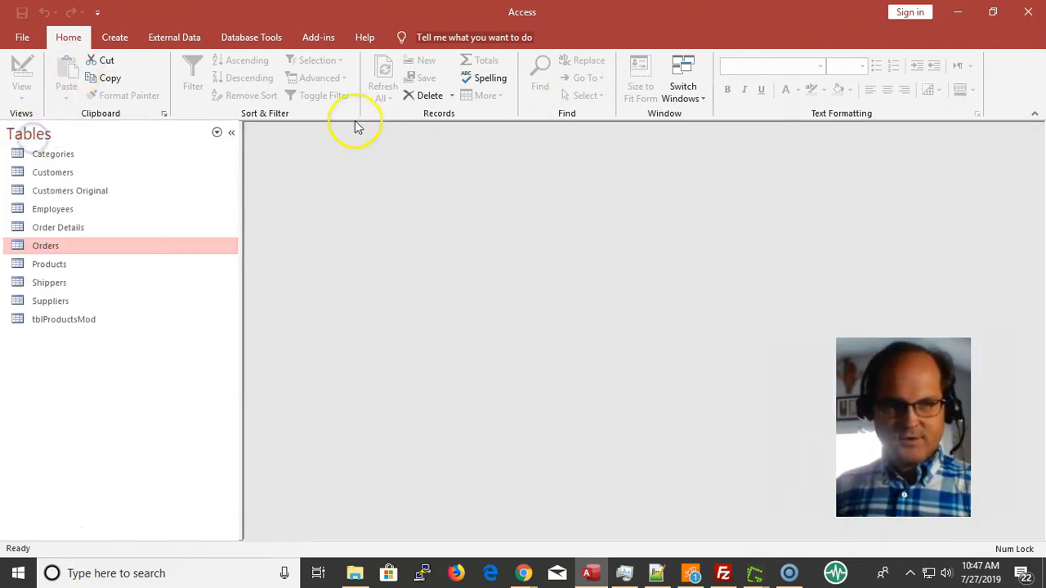
click(215, 133)
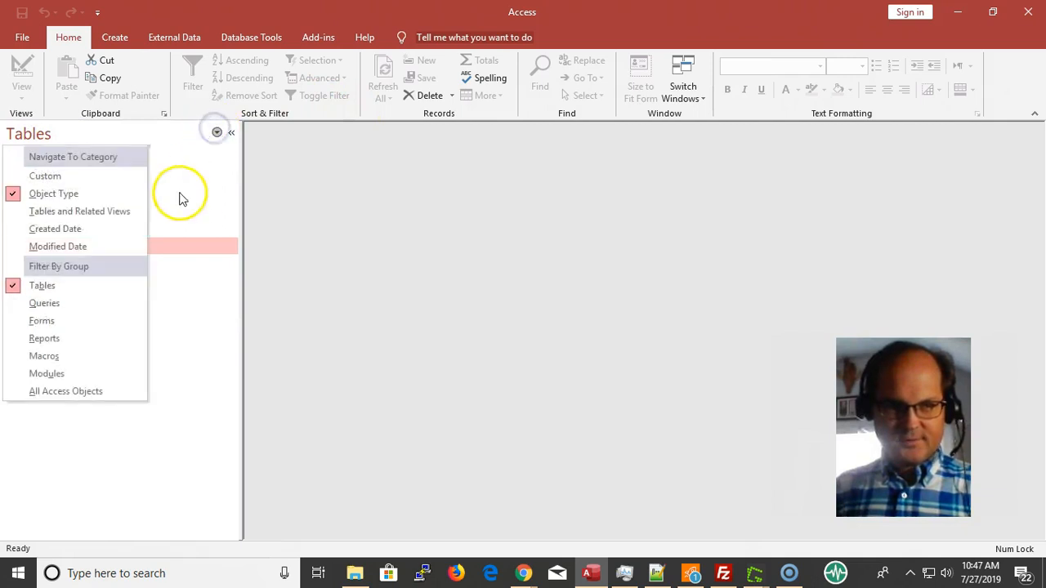
click(45, 307)
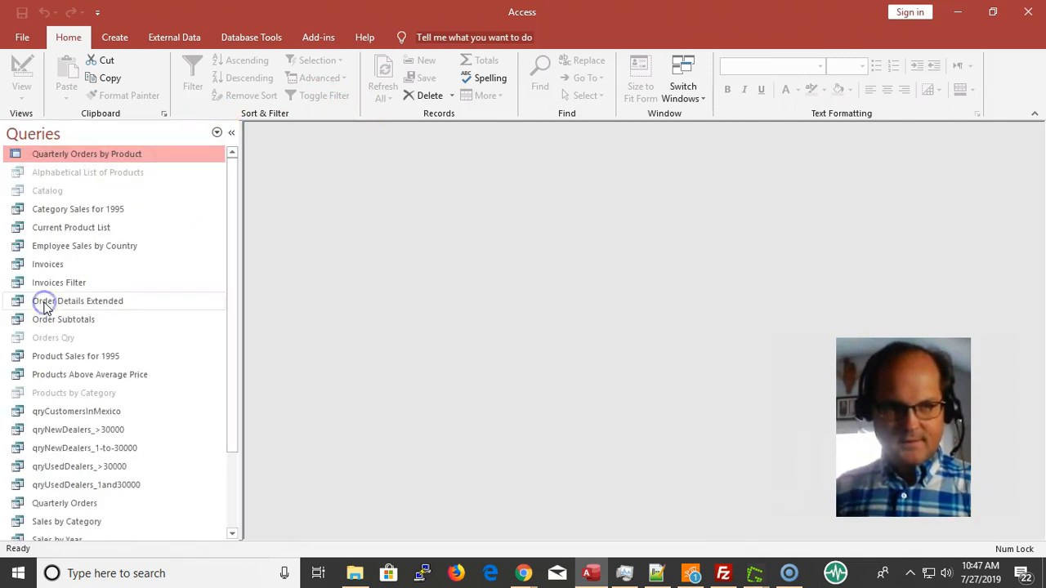
- Open the saved query qryCustomersInMexico and maximize its datasheet window
scroll(45, 308, down, 2)
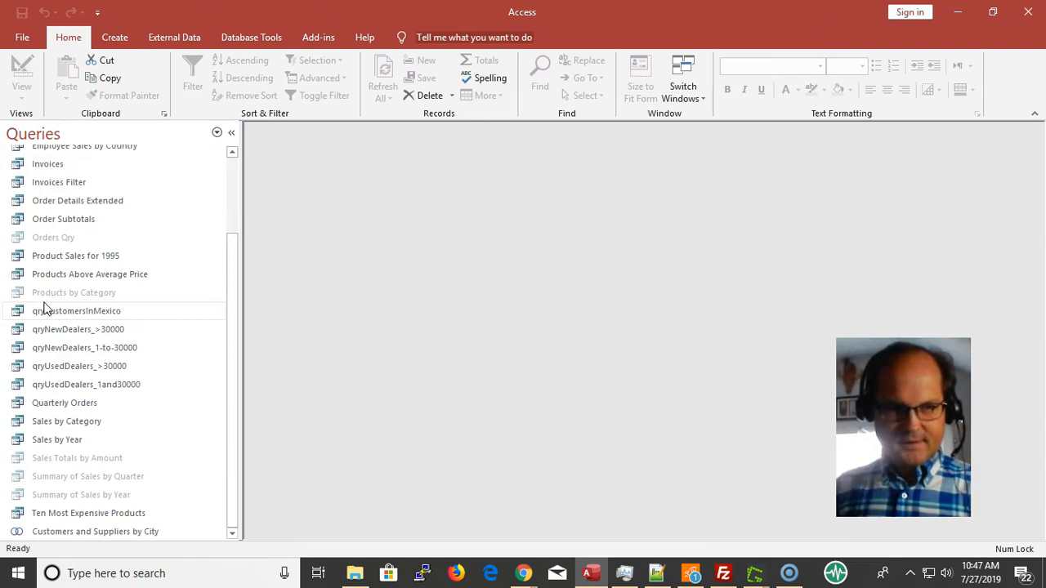
click(91, 312)
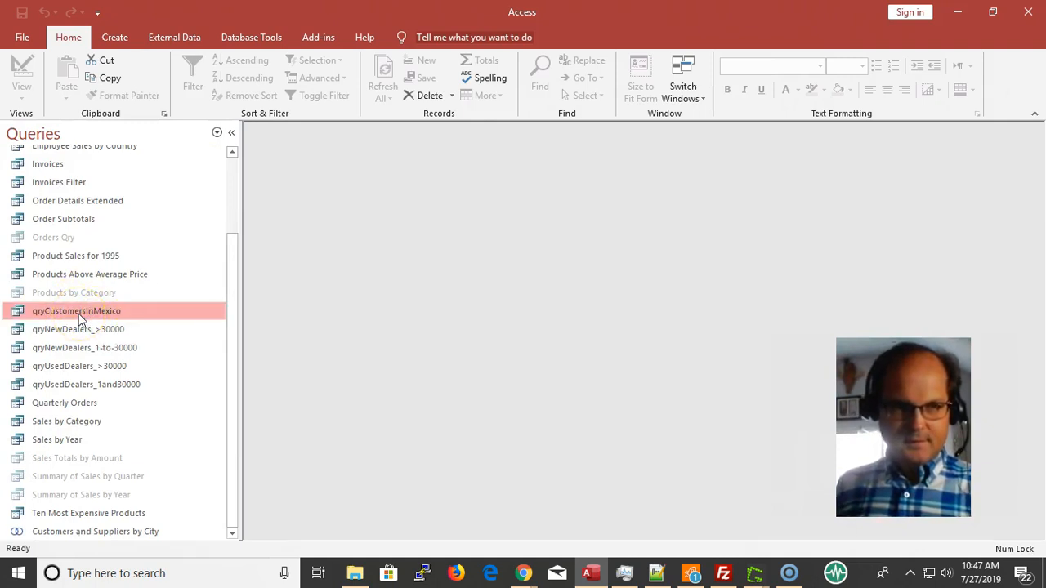
double_click(79, 319)
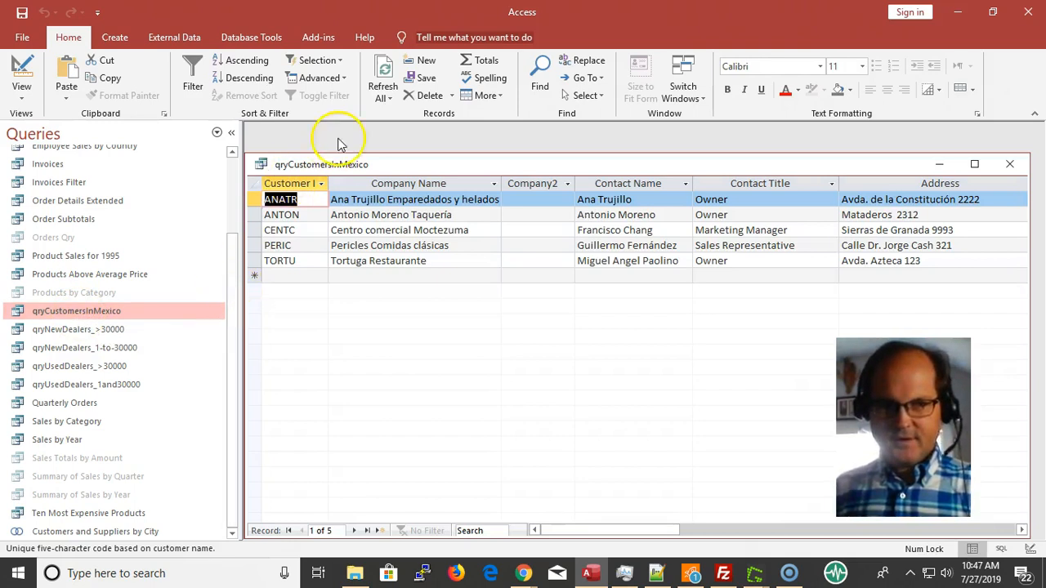
double_click(344, 166)
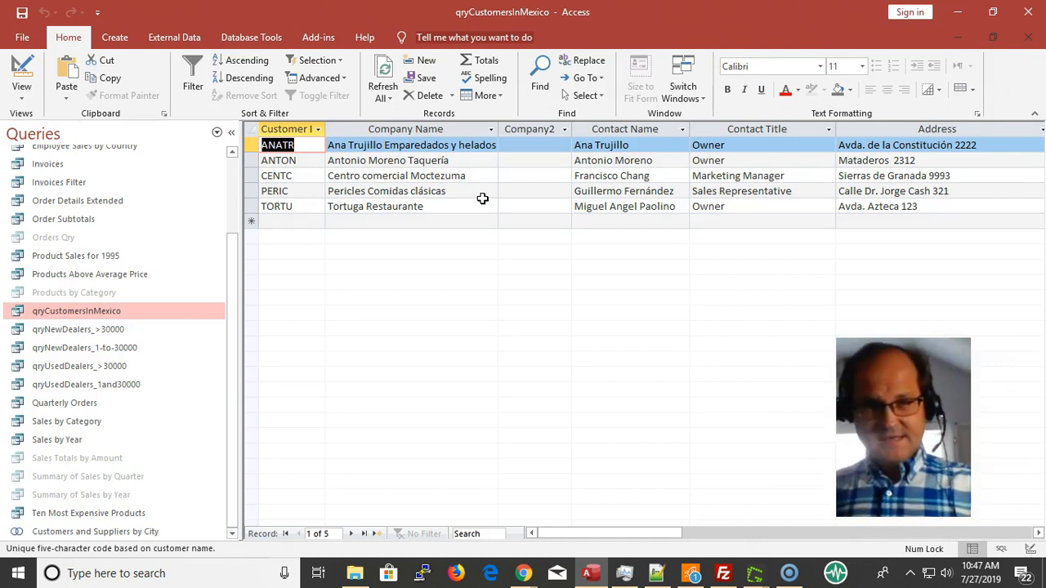
- Examine the fields of the first record and compare the Customers.Country column with the Field0 column
key(Tab)
key(Tab)
key(Tab)
key(Tab)
key(Tab)
key(Tab)
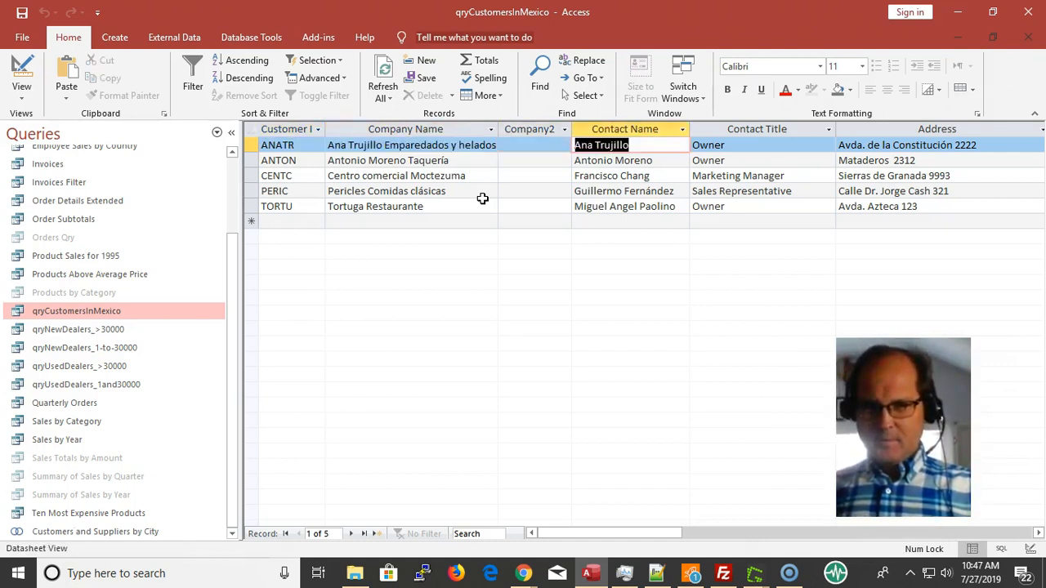
key(Tab)
key(Tab)
key(Tab)
key(Tab)
key(Tab)
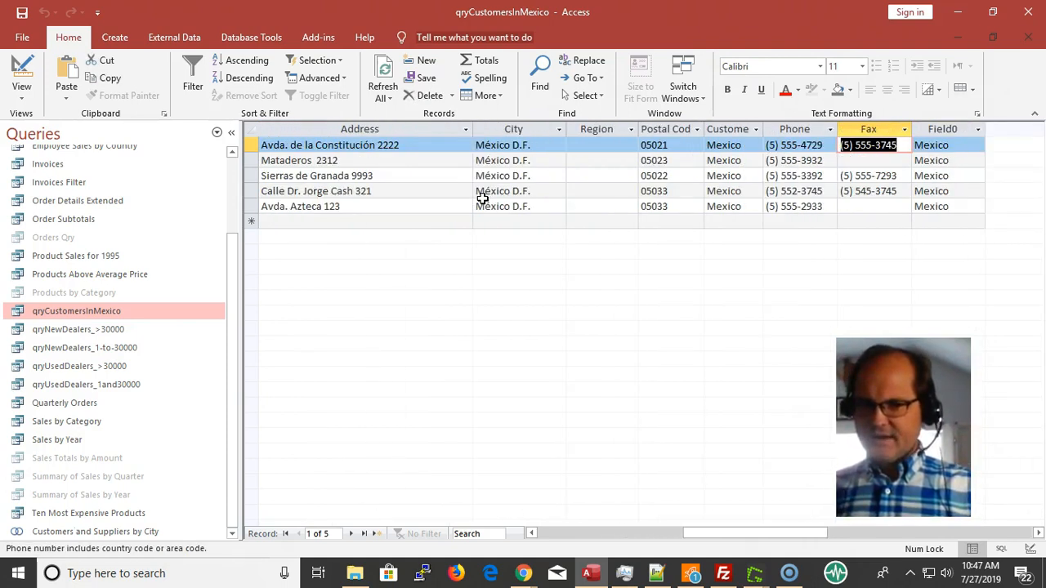
key(Tab)
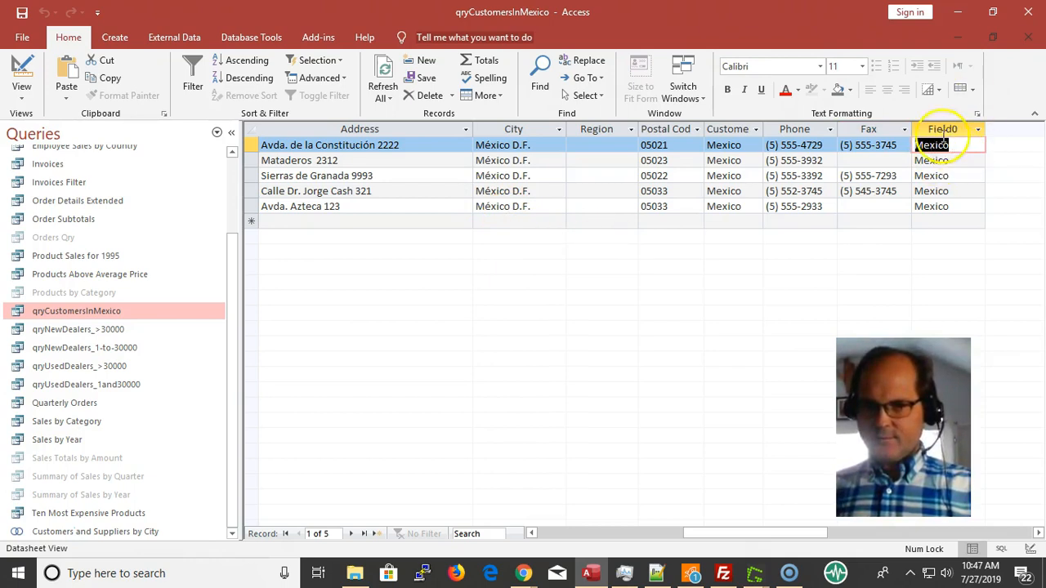
click(742, 129)
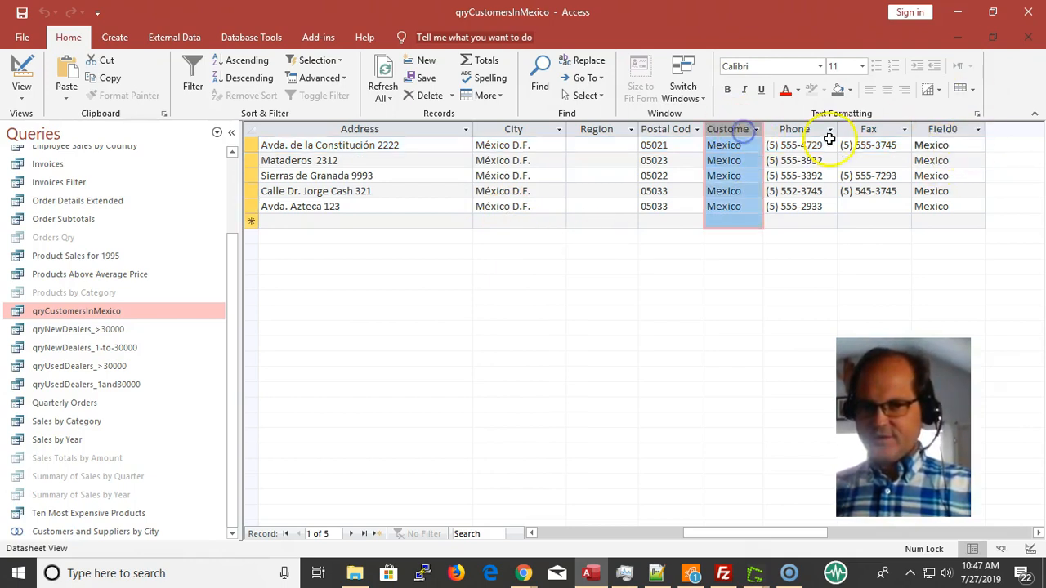
click(938, 129)
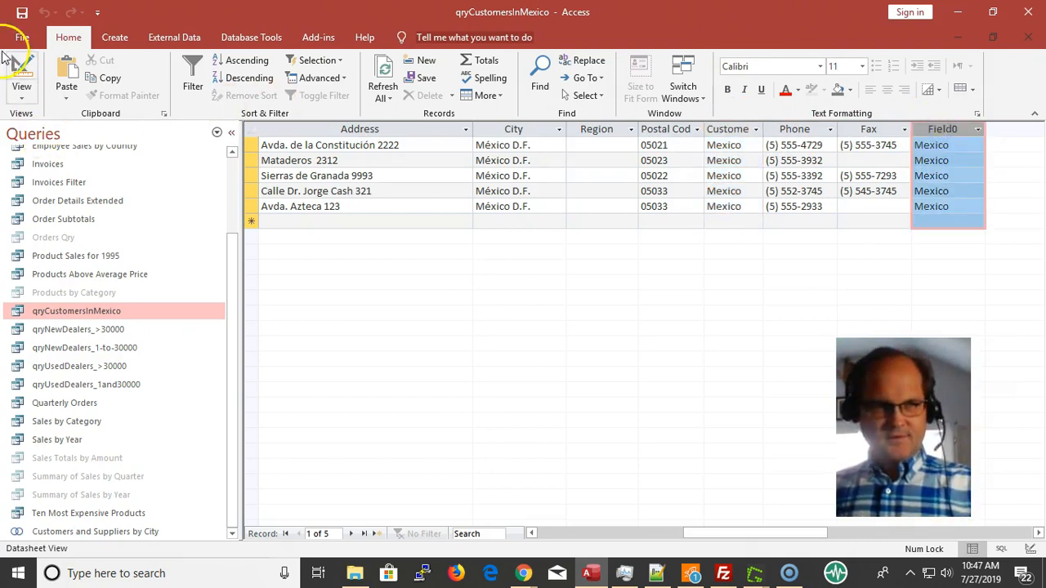
- In Design view, hide the separate Country criterion column from the query output and save the query
click(20, 69)
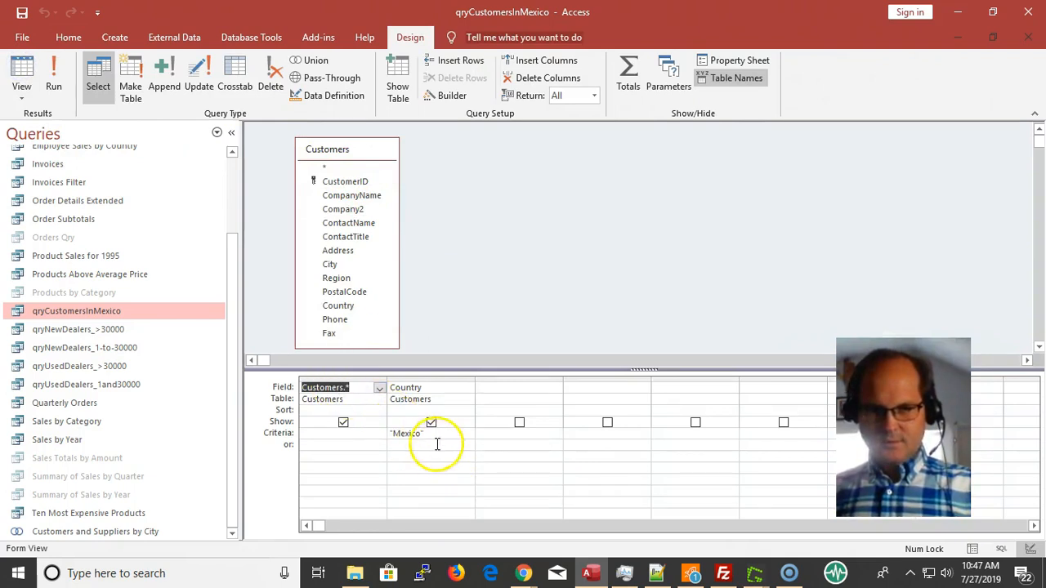
click(431, 423)
click(431, 464)
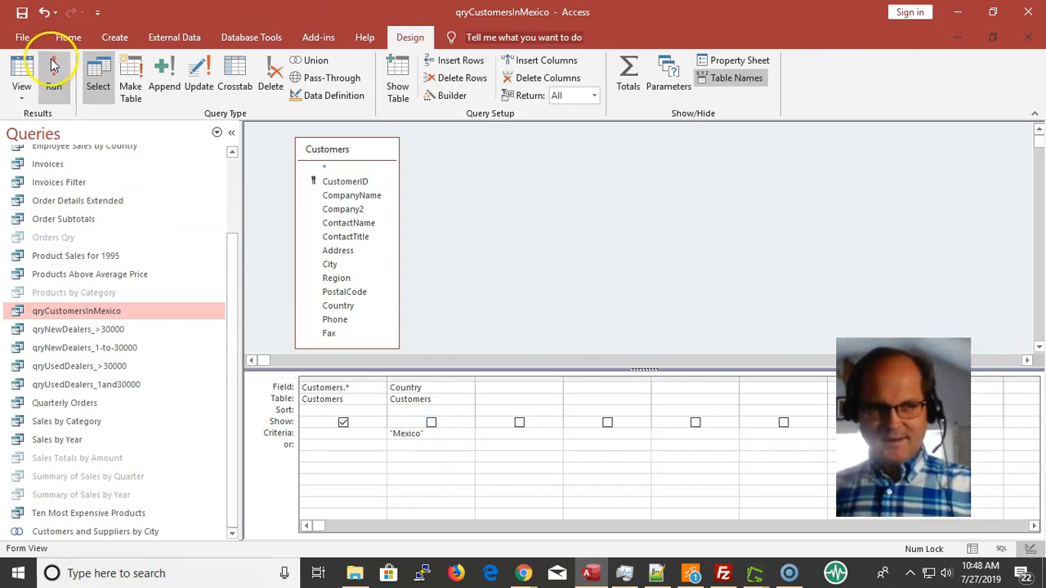
click(22, 15)
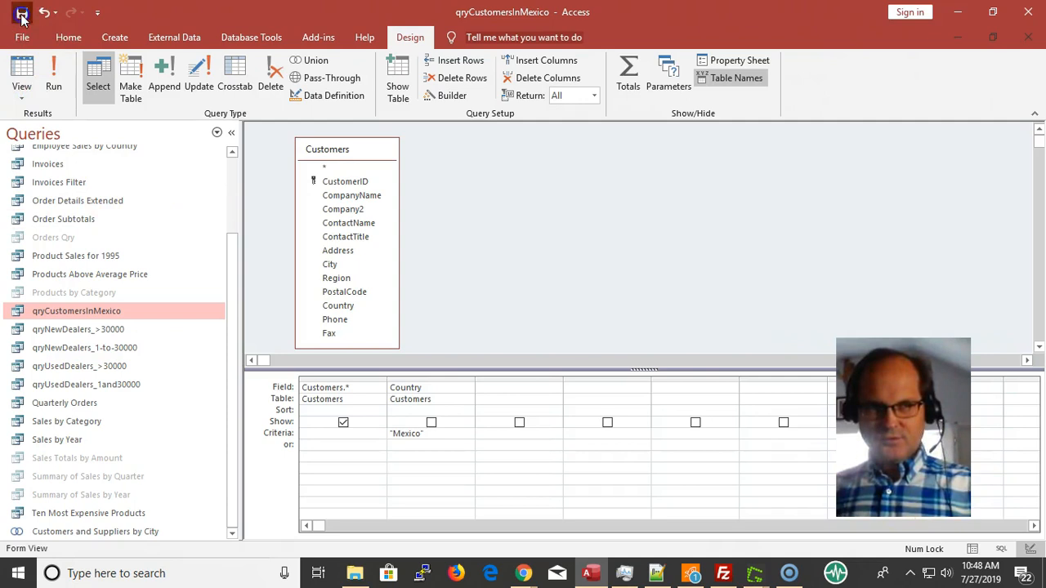
- Run the query, check its last columns for a duplicate Country field and return to Design view
click(53, 81)
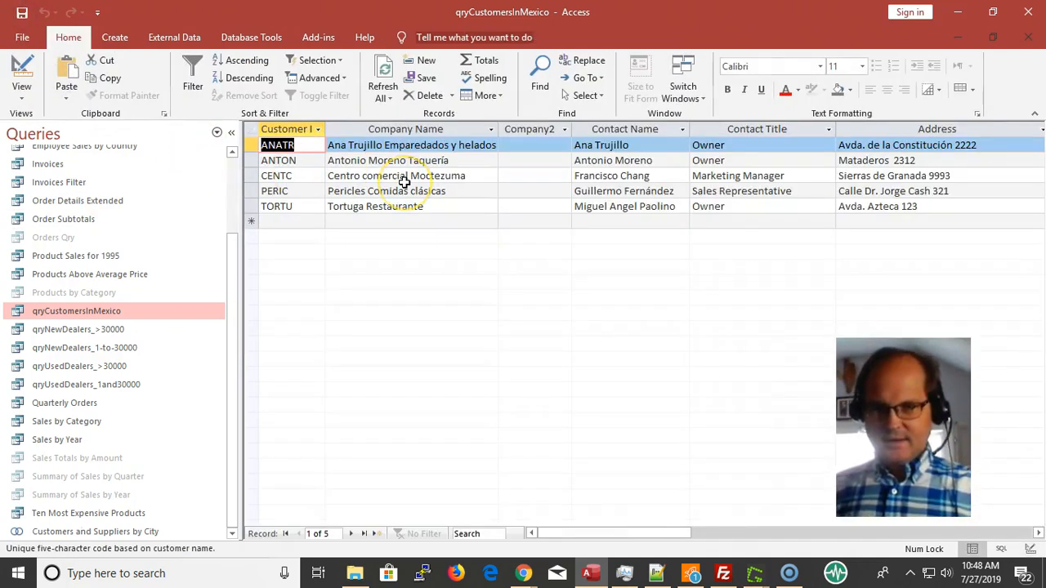
key(End)
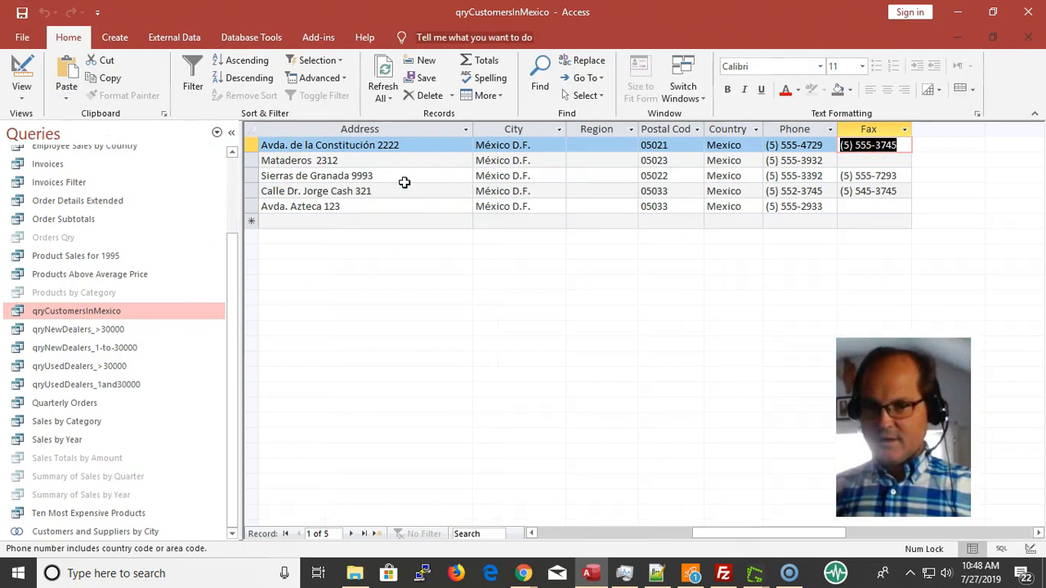
key(Tab)
key(shift+Tab)
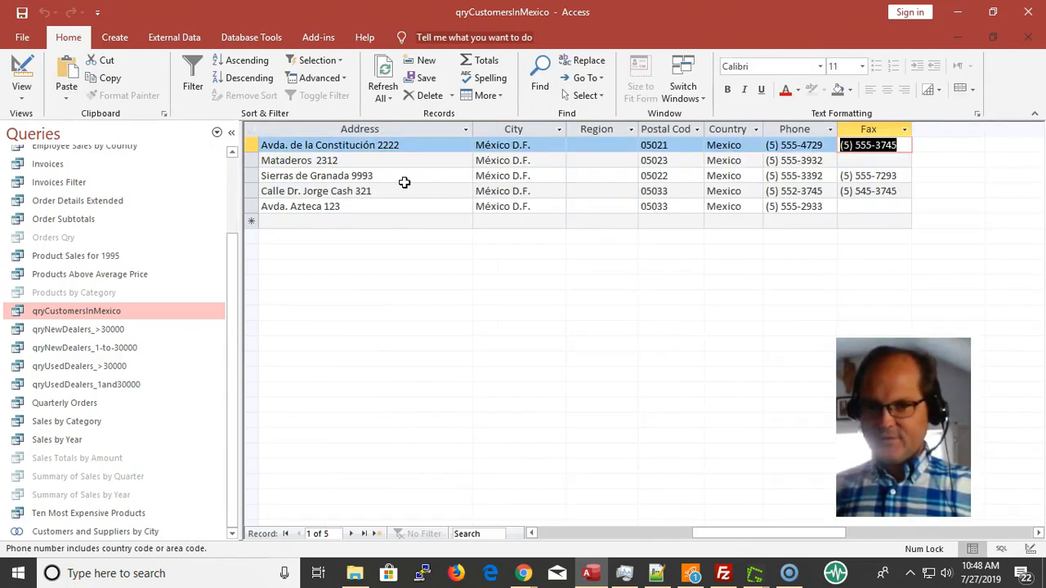
key(shift+Tab)
key(shift+Tab)
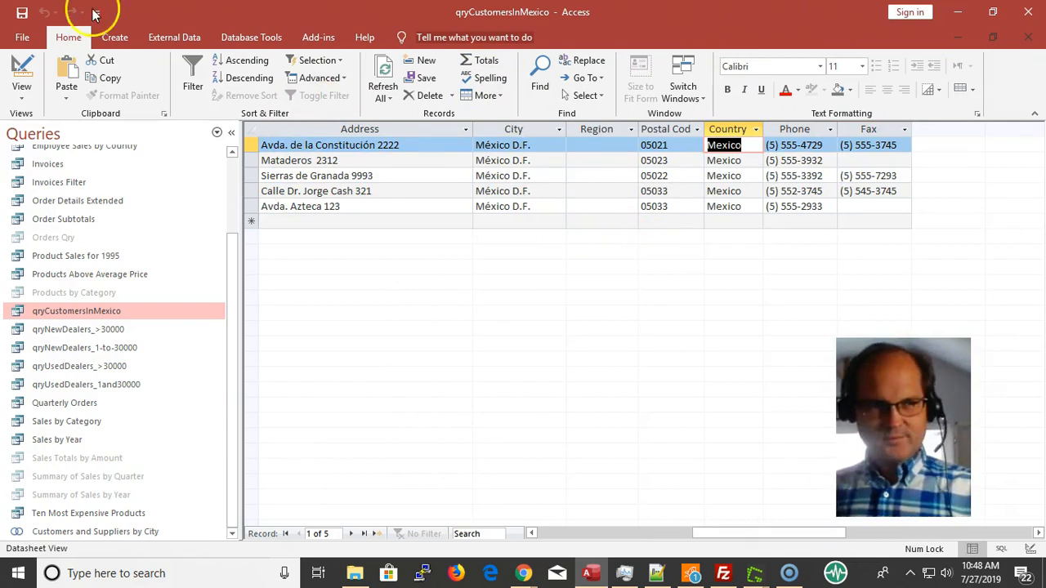
click(22, 74)
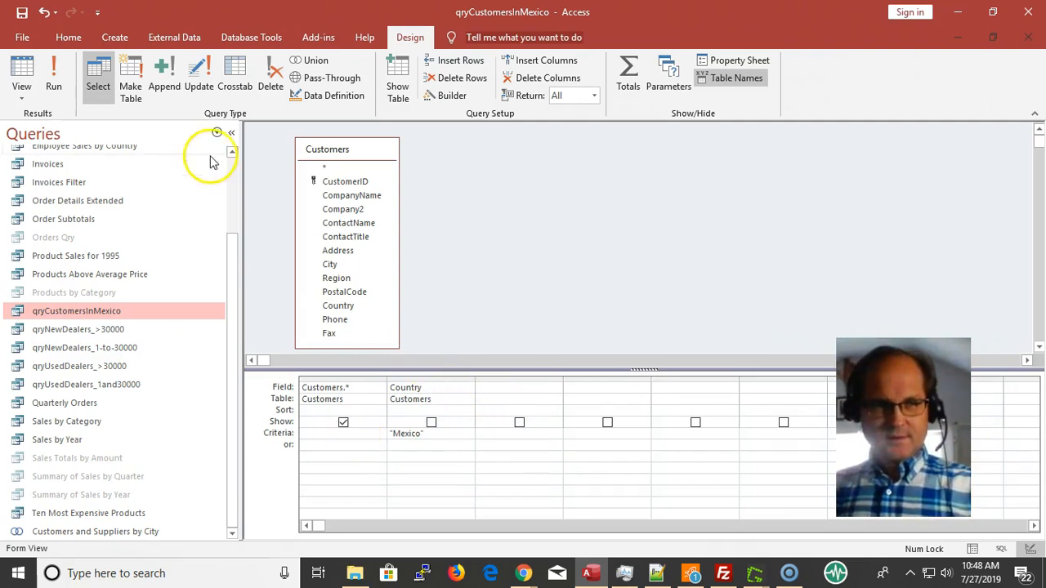
- Run the query and examine the order of the Contact Title values in the datasheet
click(46, 72)
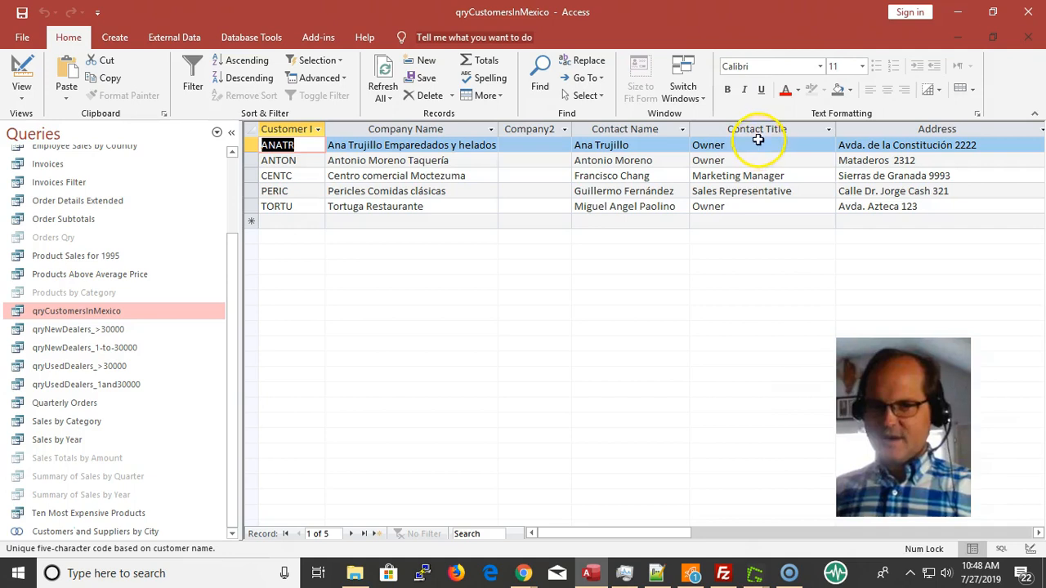
click(734, 175)
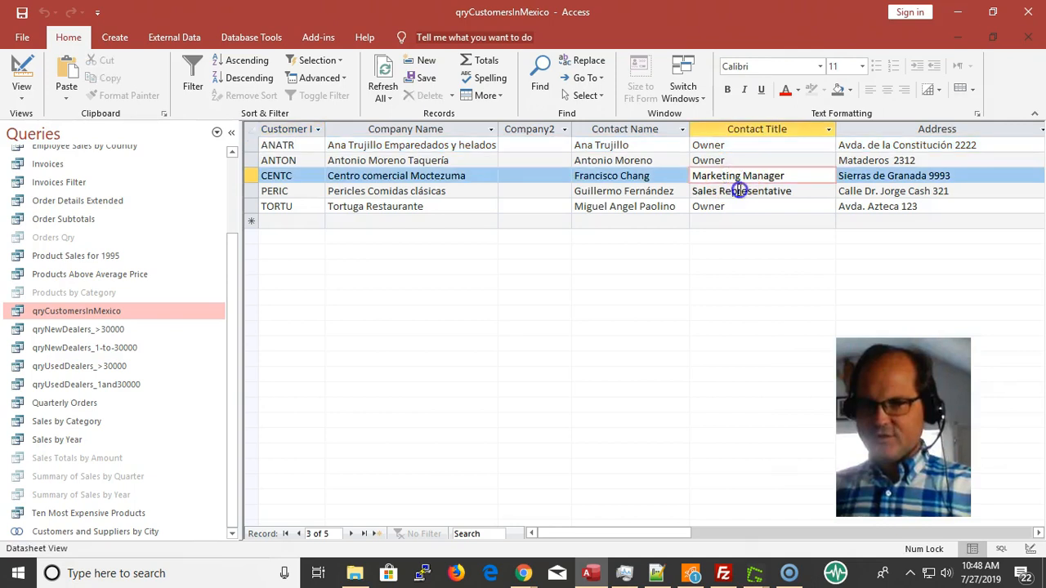
click(739, 191)
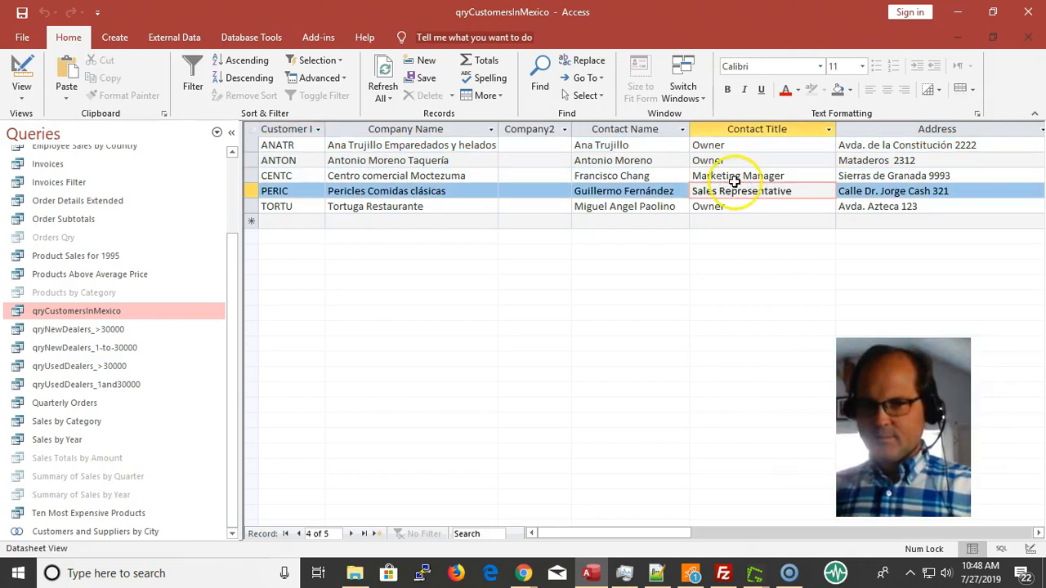
click(736, 177)
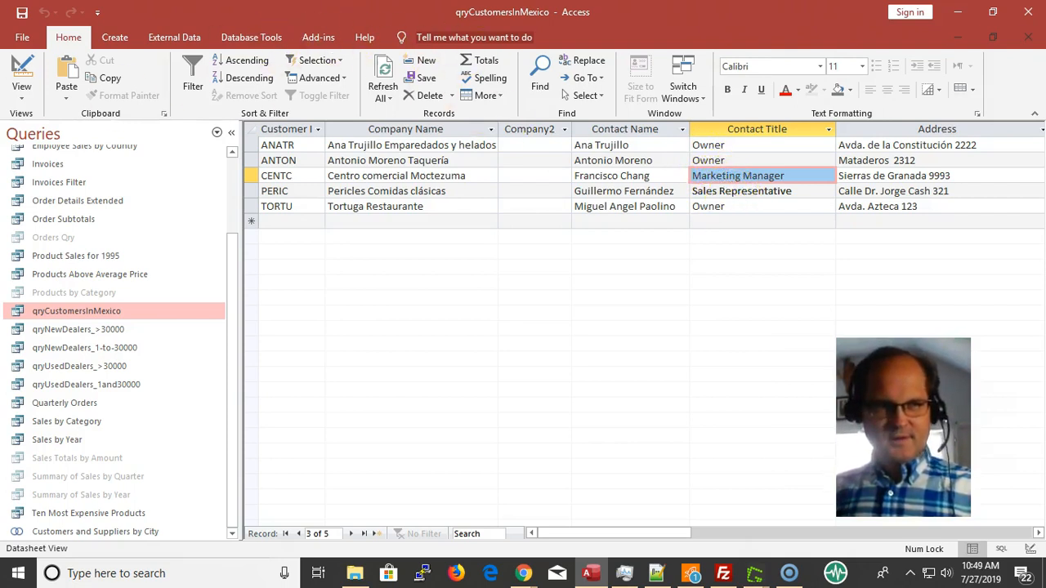
- In Design view, add ContactTitle to the query grid, sort it Ascending and hide it from the output
click(22, 74)
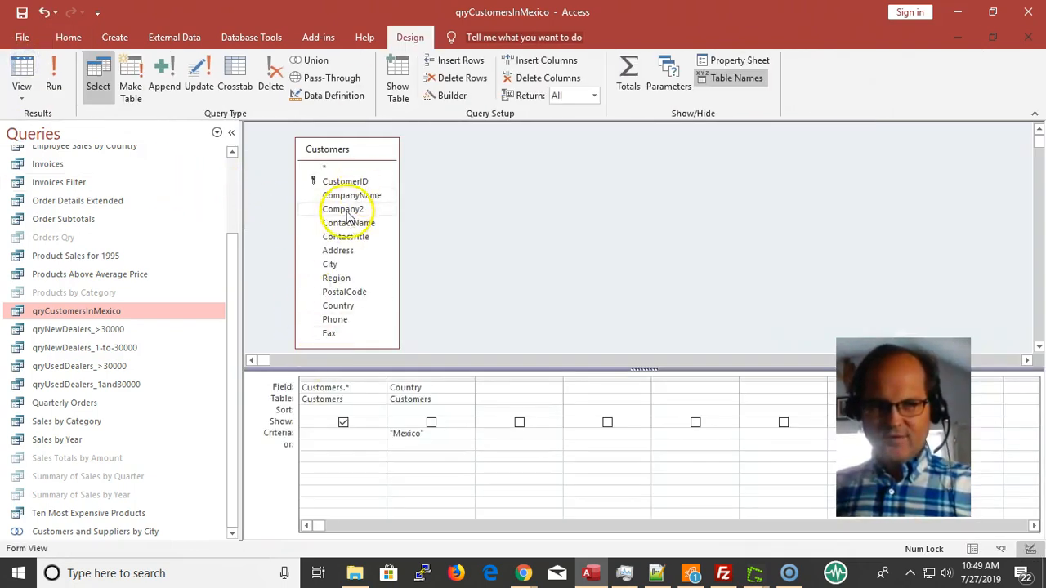
double_click(370, 237)
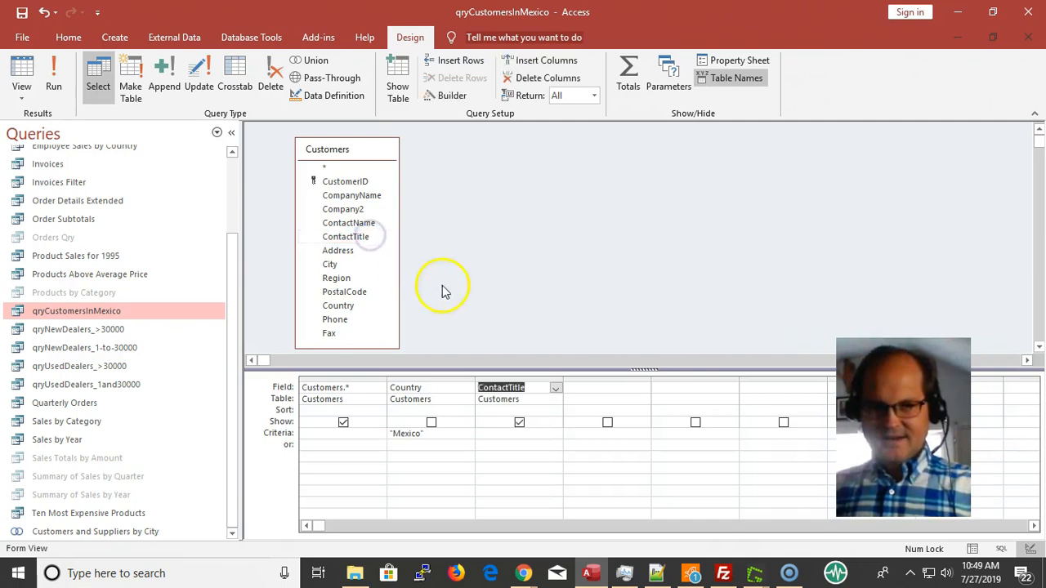
click(508, 411)
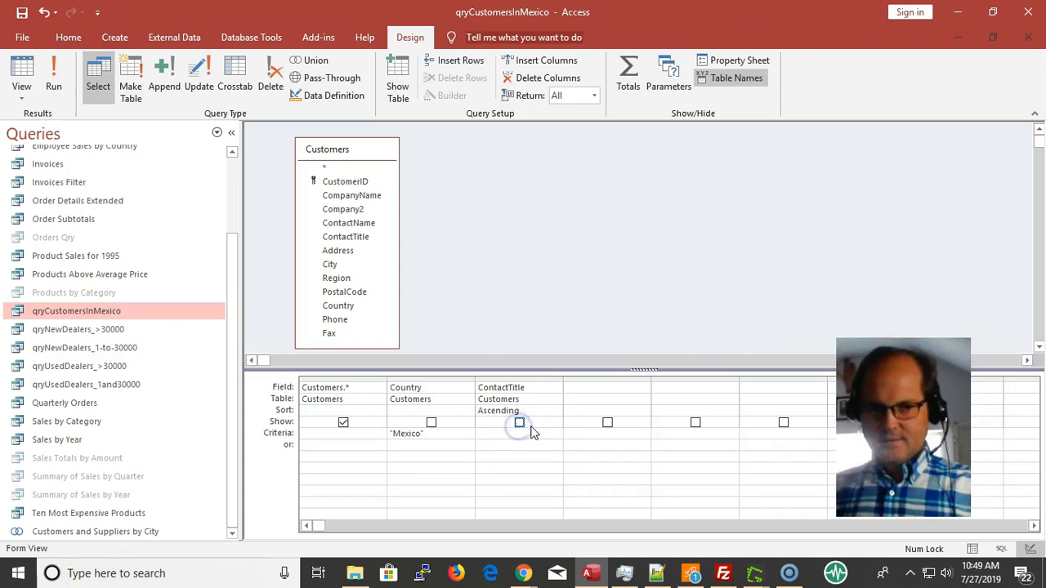
click(518, 456)
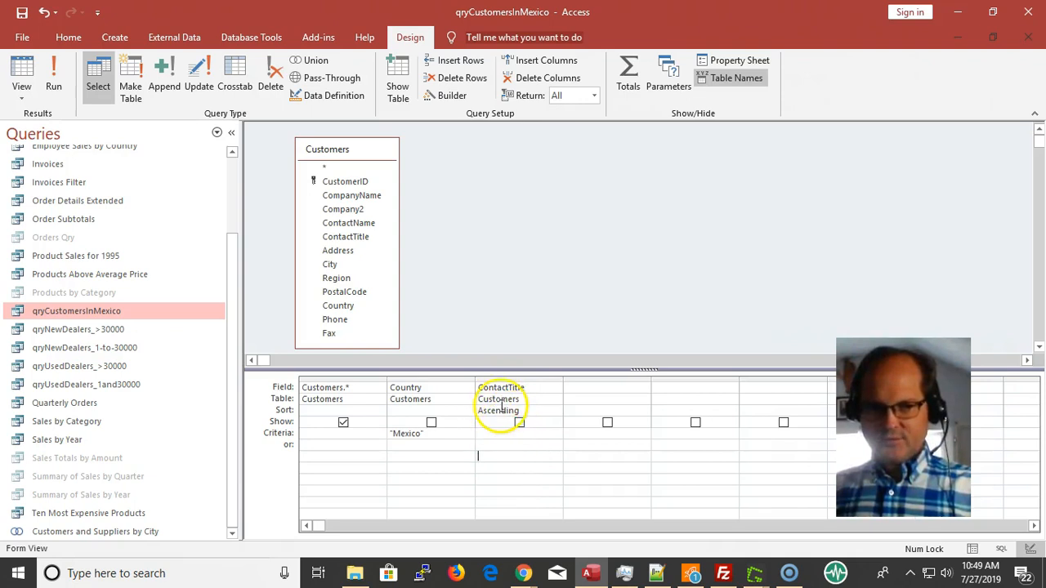
- Run the query and check how the records are ordered by Contact Title
click(52, 74)
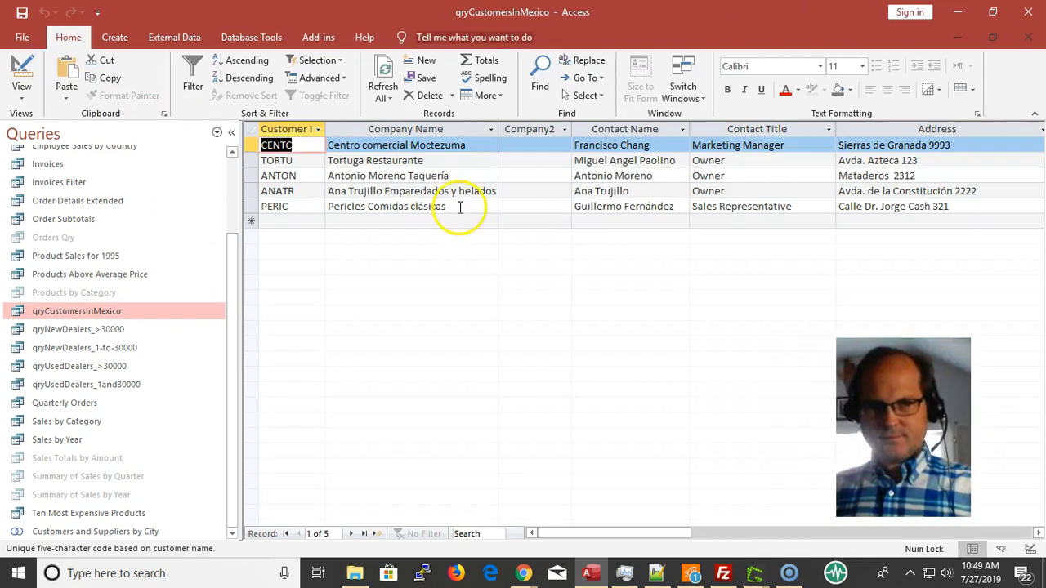
click(746, 152)
click(723, 165)
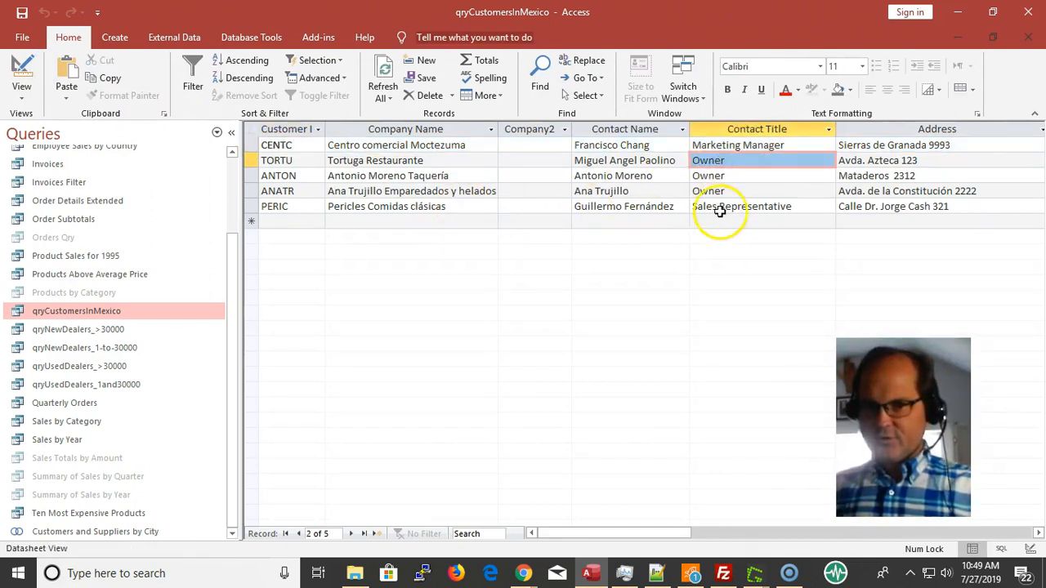
click(794, 187)
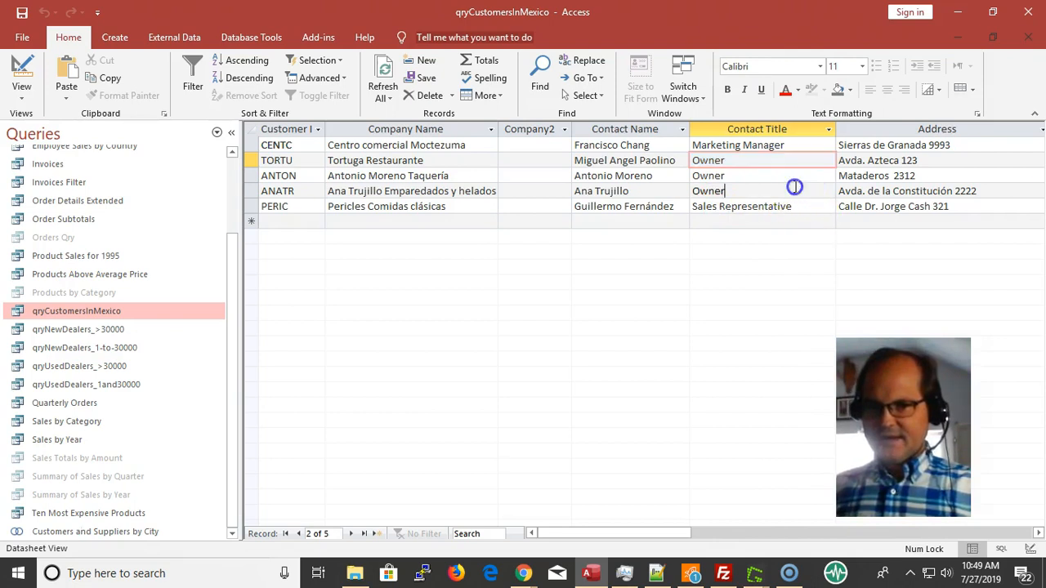
key(Down)
key(Up)
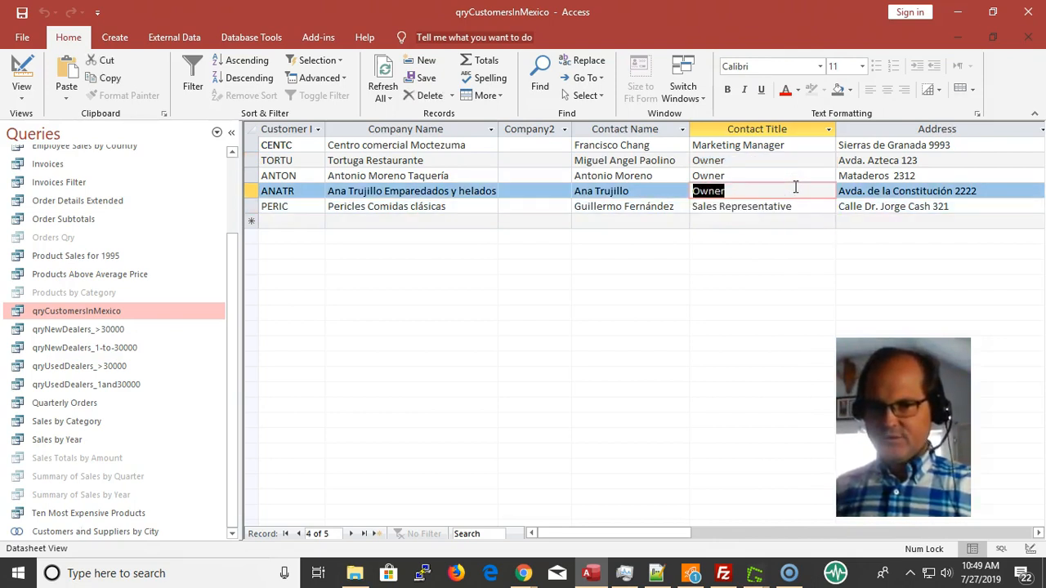
- Check the datasheet columns from Fax back to Customer ID for a duplicate Contact Title column
key(End)
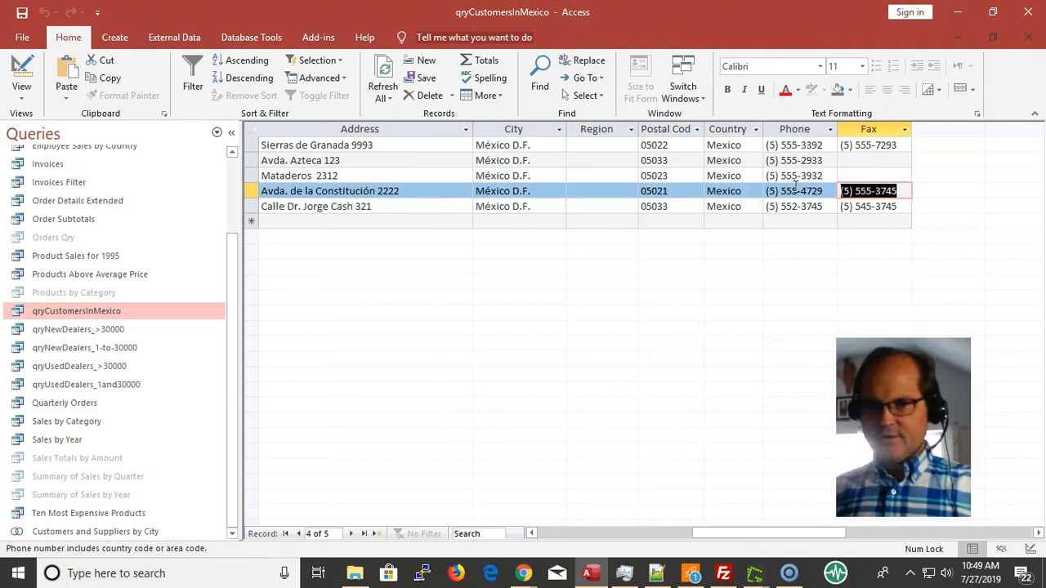
key(Left)
key(Left)
key(Left)
key(Left)
key(Left)
key(Left)
key(Left)
key(Left)
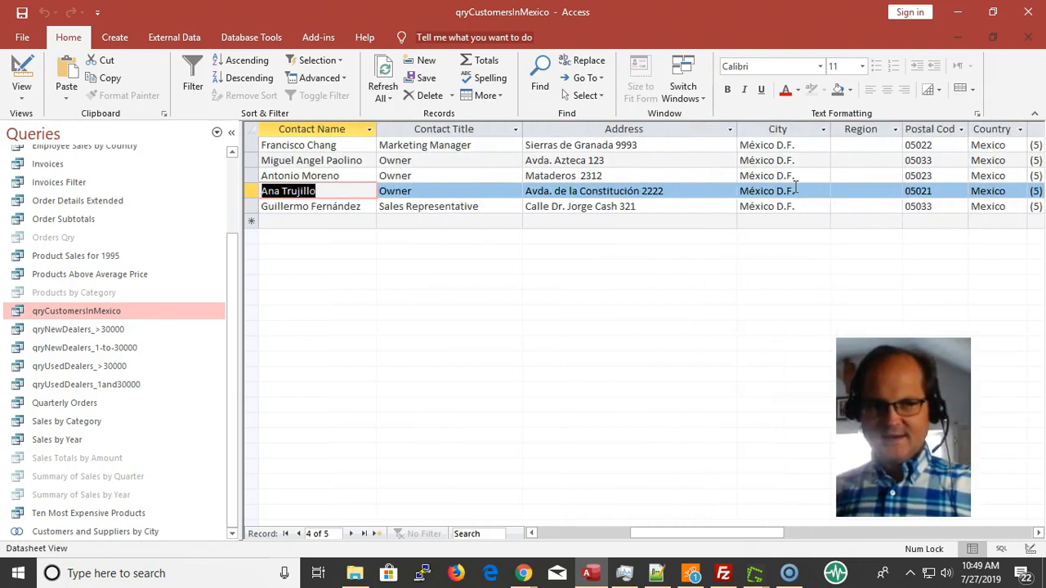
key(Left)
key(Left)
key(Left)
key(Left)
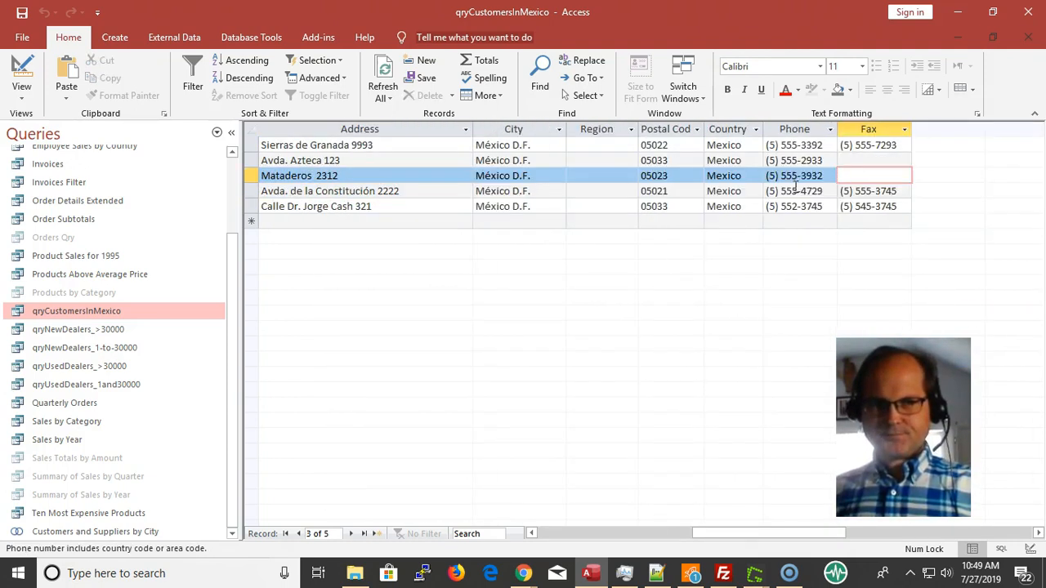
key(Right)
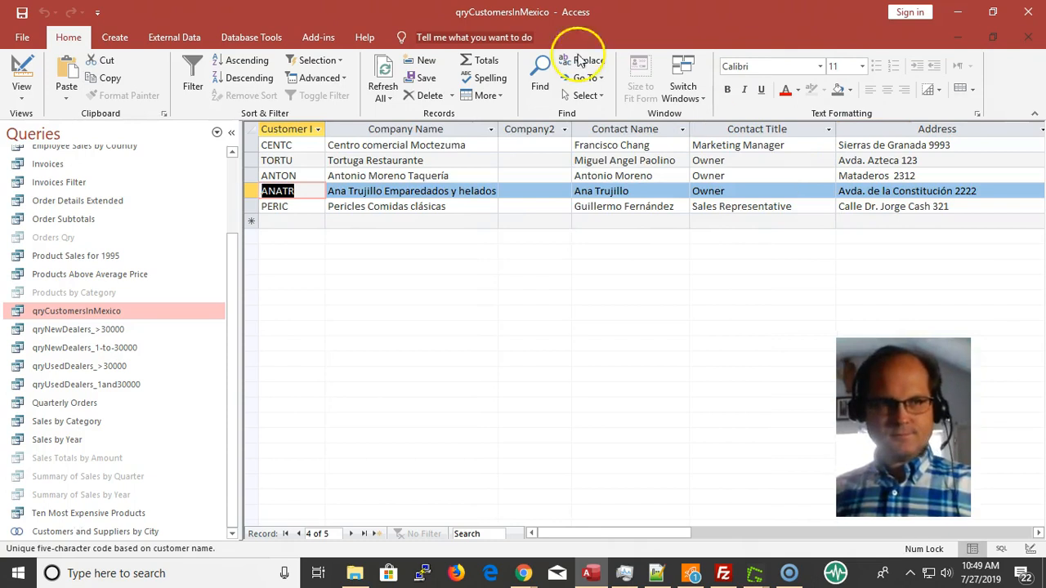
- Return to Design view and delete the Customers.*, Country and ContactTitle columns from the query grid
click(23, 68)
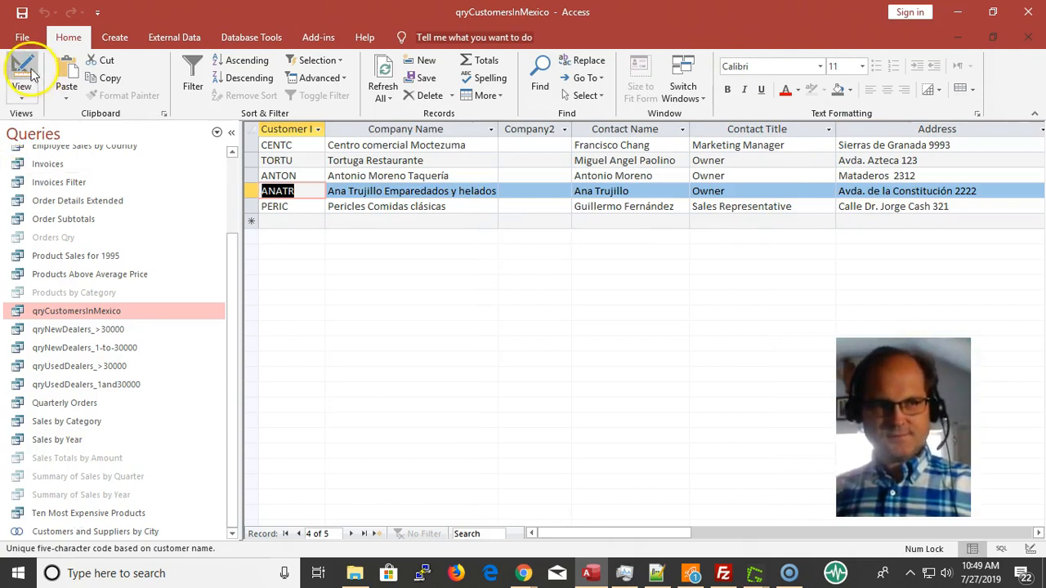
drag(528, 377, 250, 339)
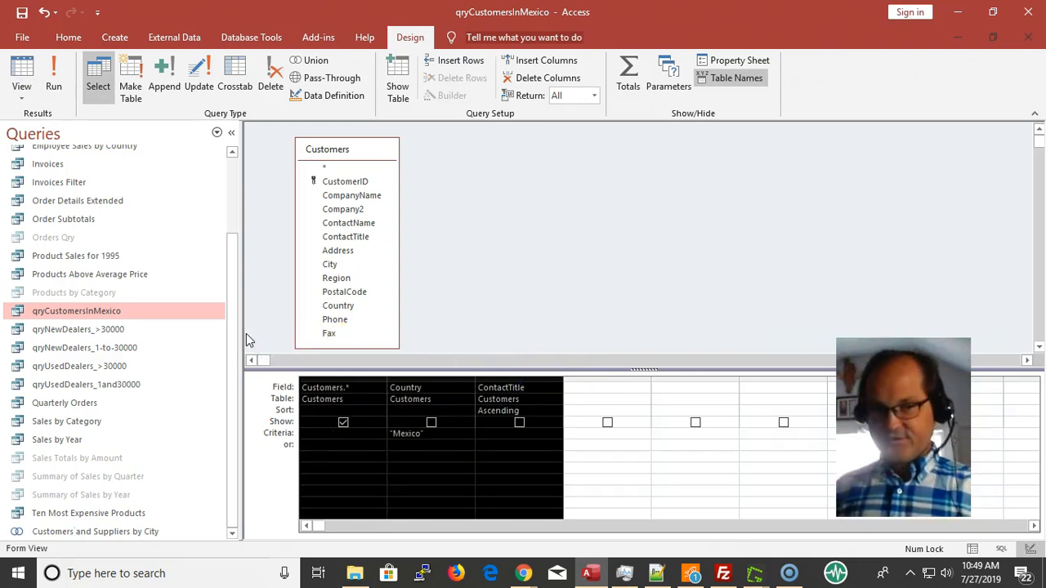
key(Delete)
click(349, 197)
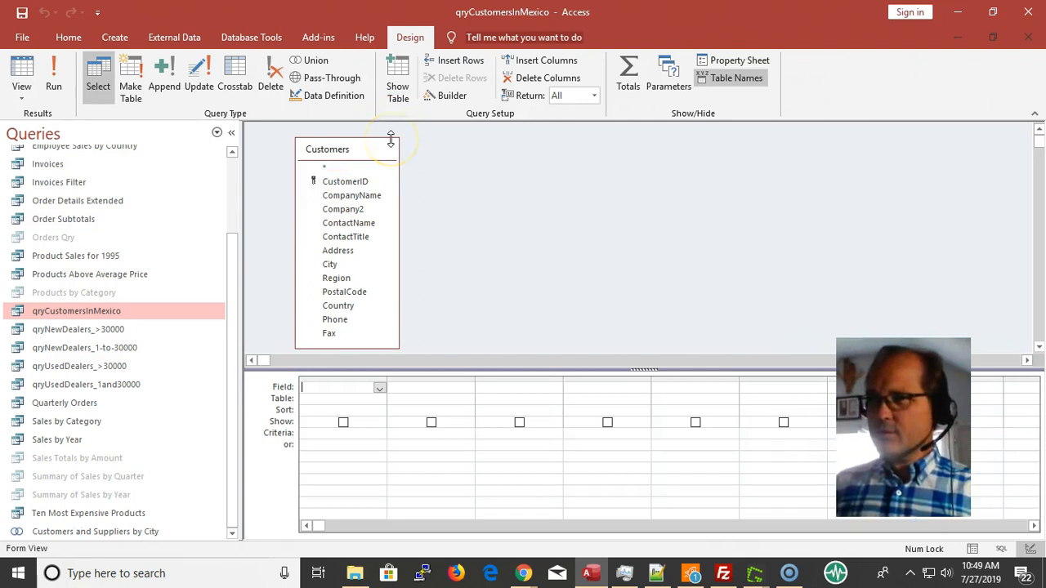
- Add the CustomerID, CompanyName, Company2 and ContactName fields to the query grid one by one
double_click(350, 150)
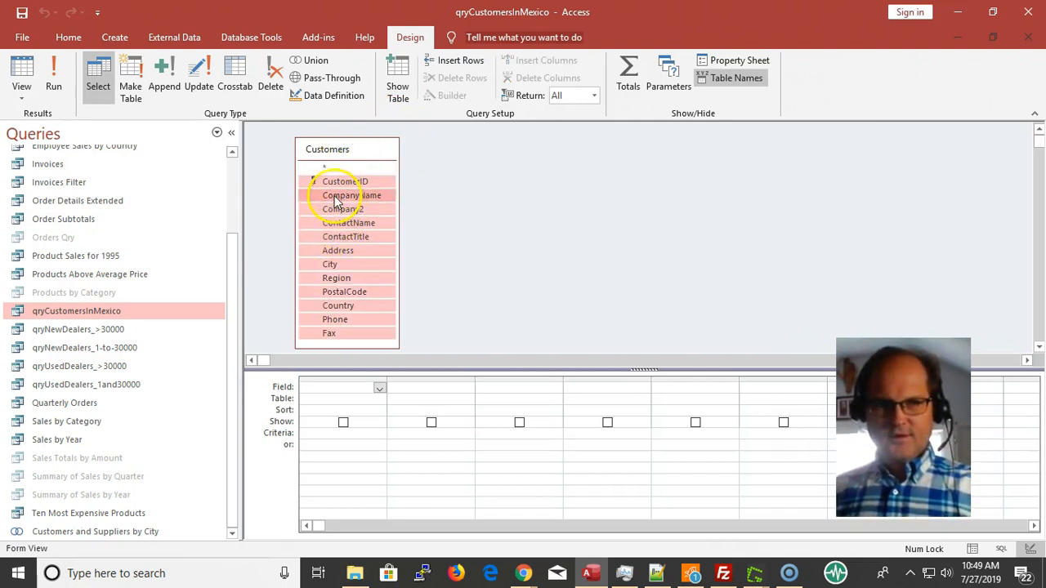
click(502, 186)
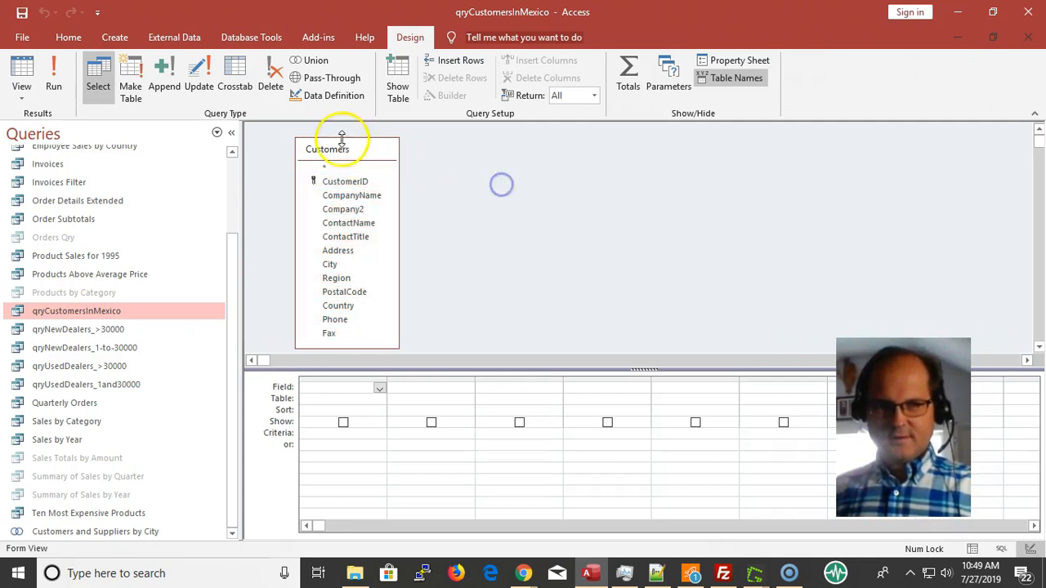
double_click(360, 181)
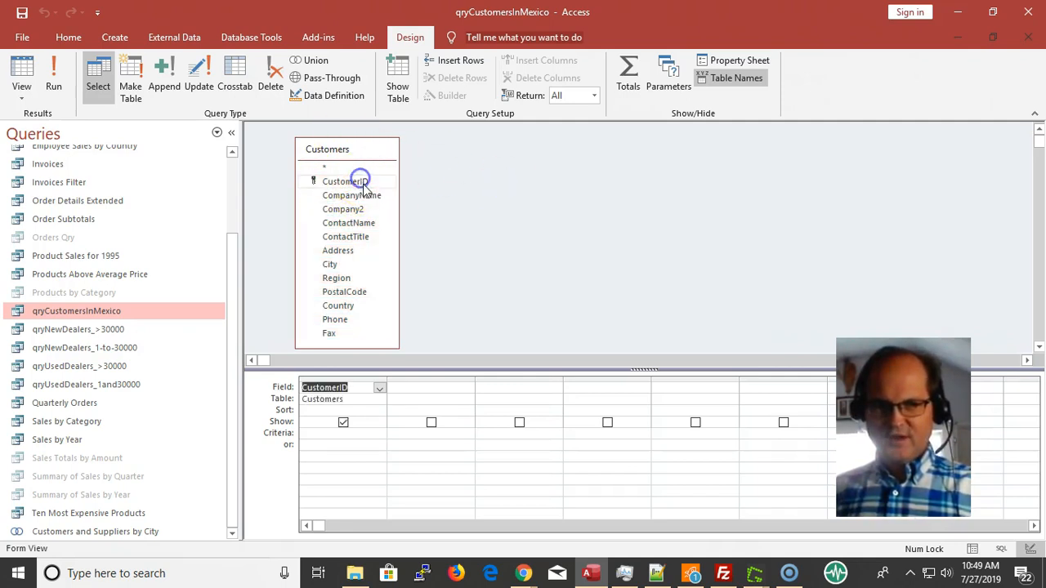
click(365, 196)
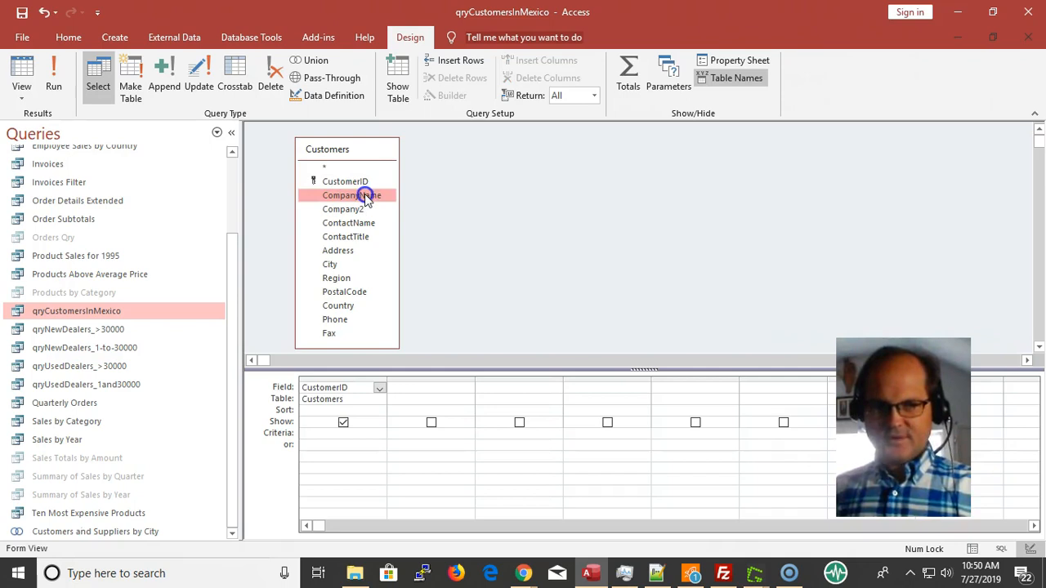
double_click(365, 197)
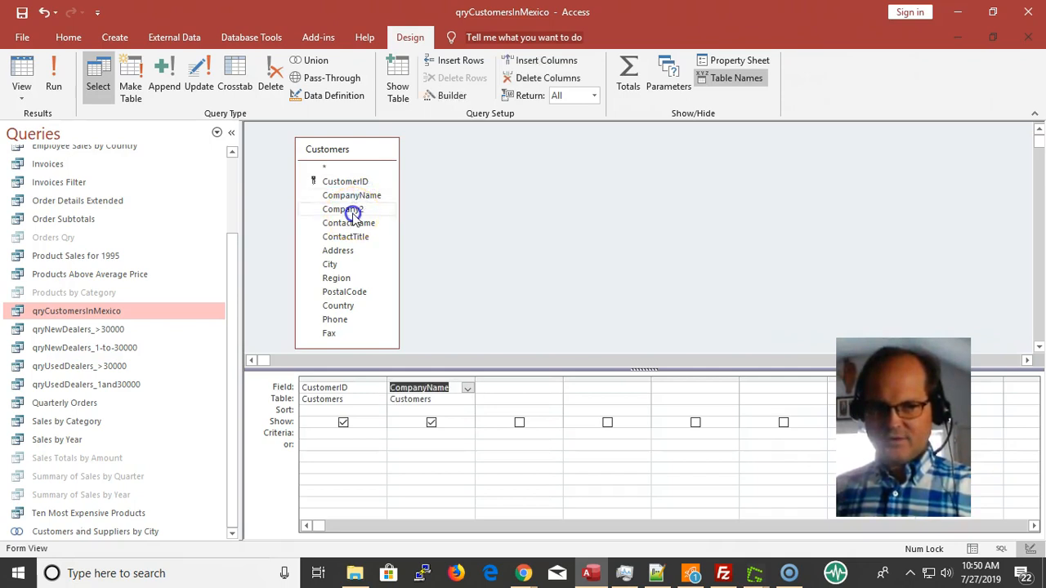
double_click(352, 210)
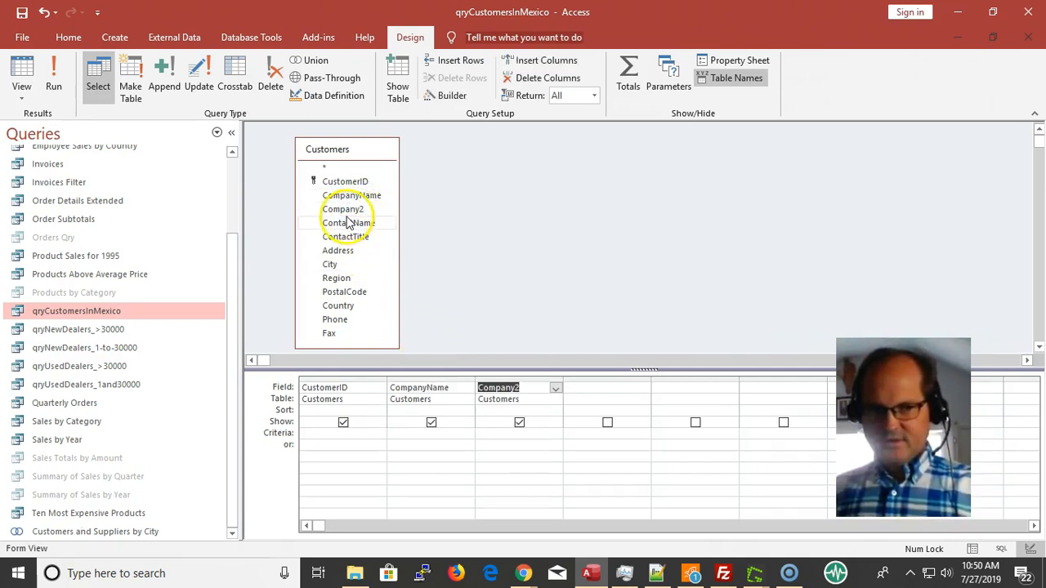
double_click(348, 222)
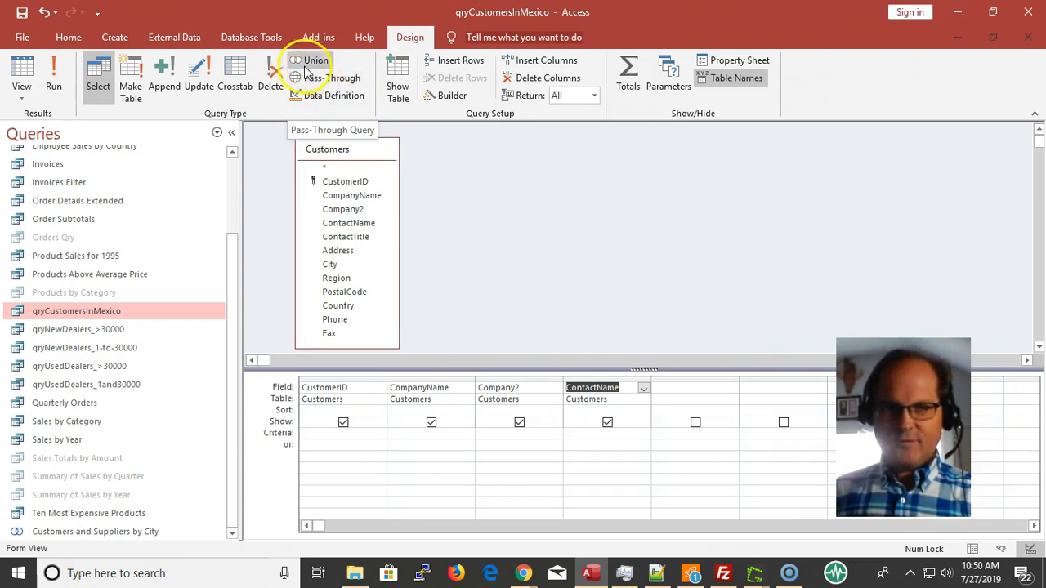
- Find the Clear Grid command among the advanced filter options and empty the whole query grid with it
click(270, 38)
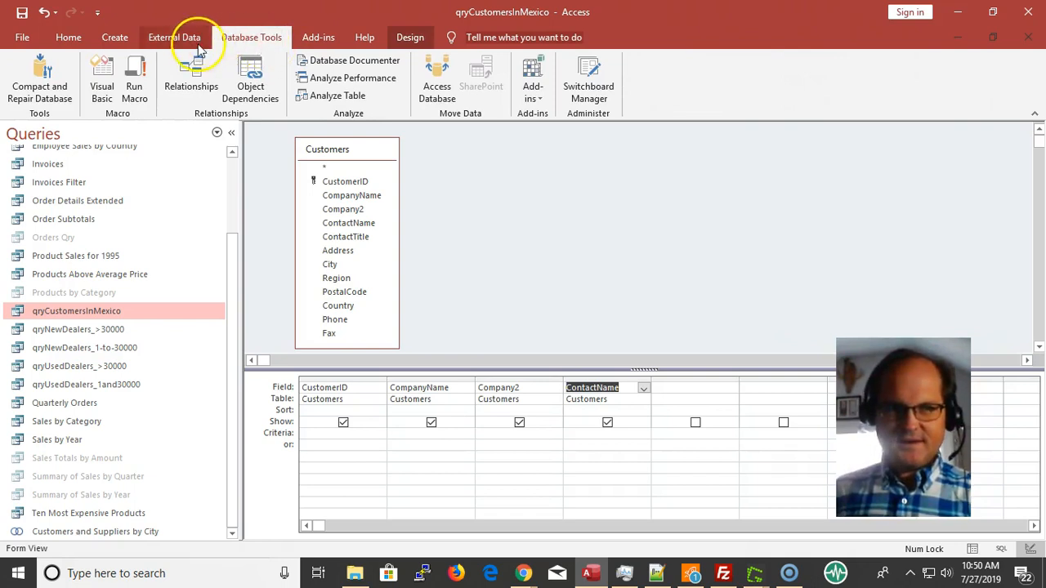
click(72, 37)
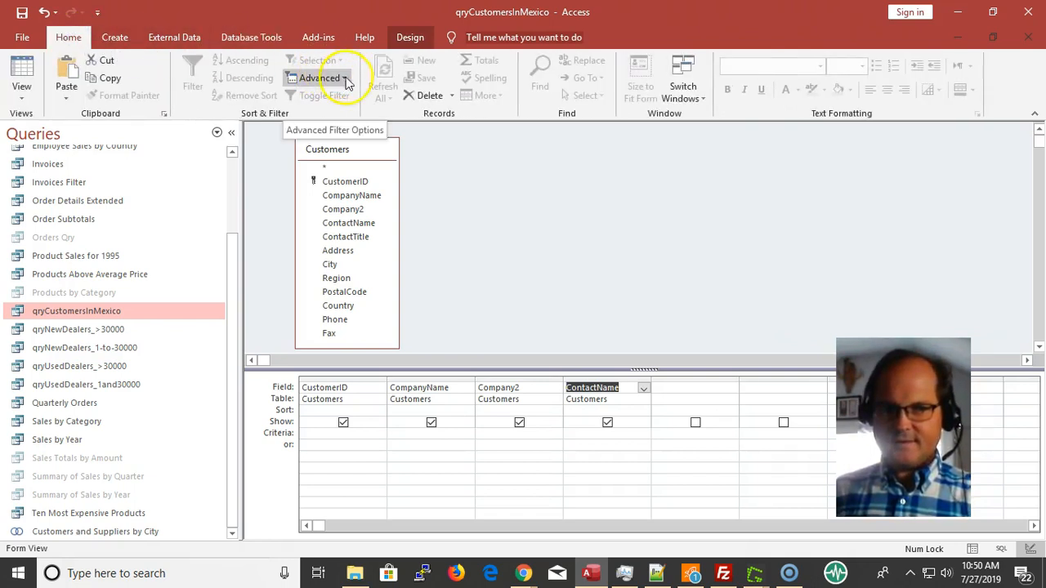
click(431, 95)
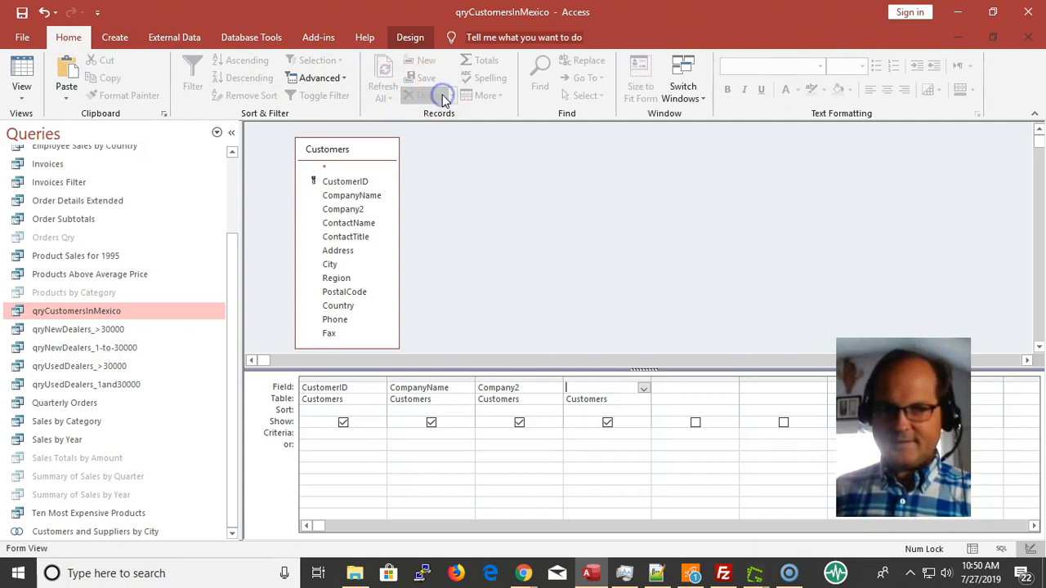
click(347, 80)
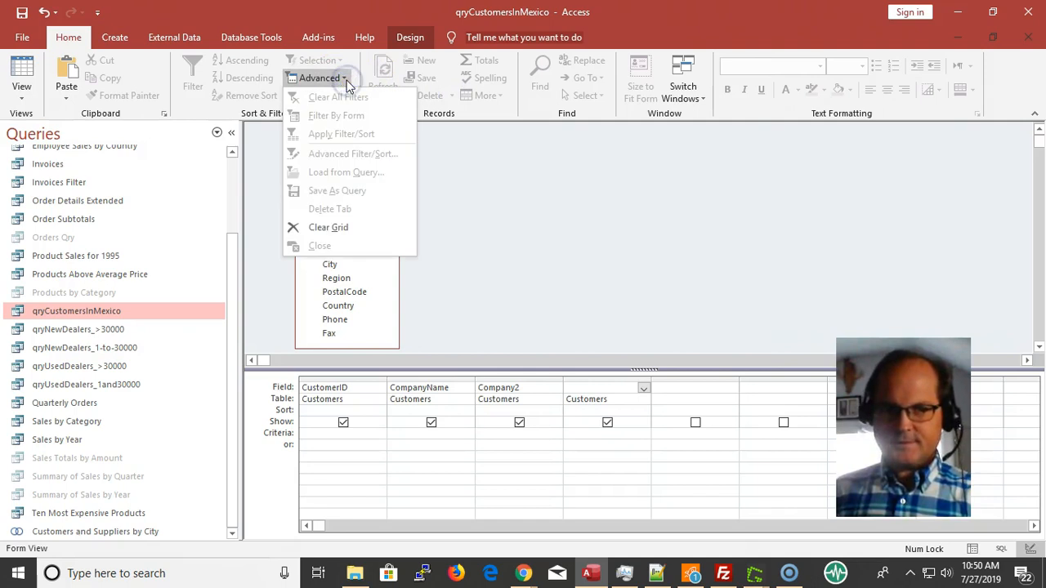
click(331, 230)
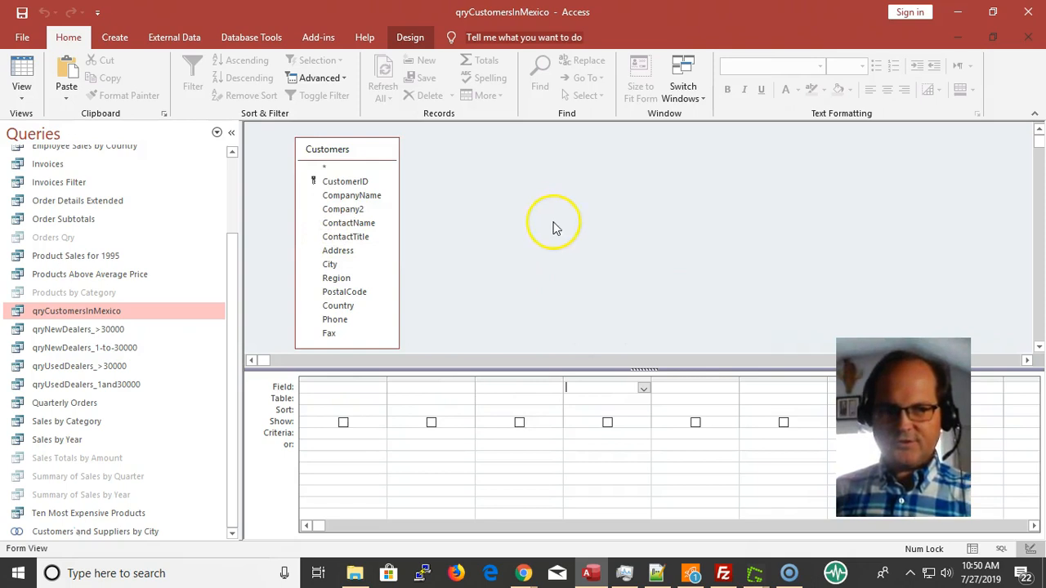
- Add all individual Customers fields to the query grid at once, and clear the grid again
double_click(372, 155)
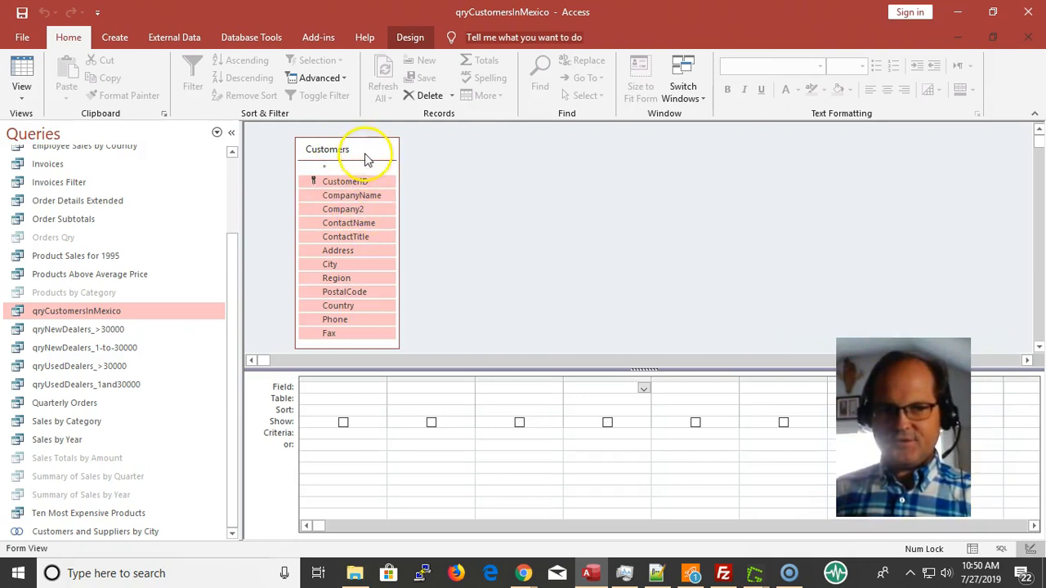
drag(357, 250, 369, 390)
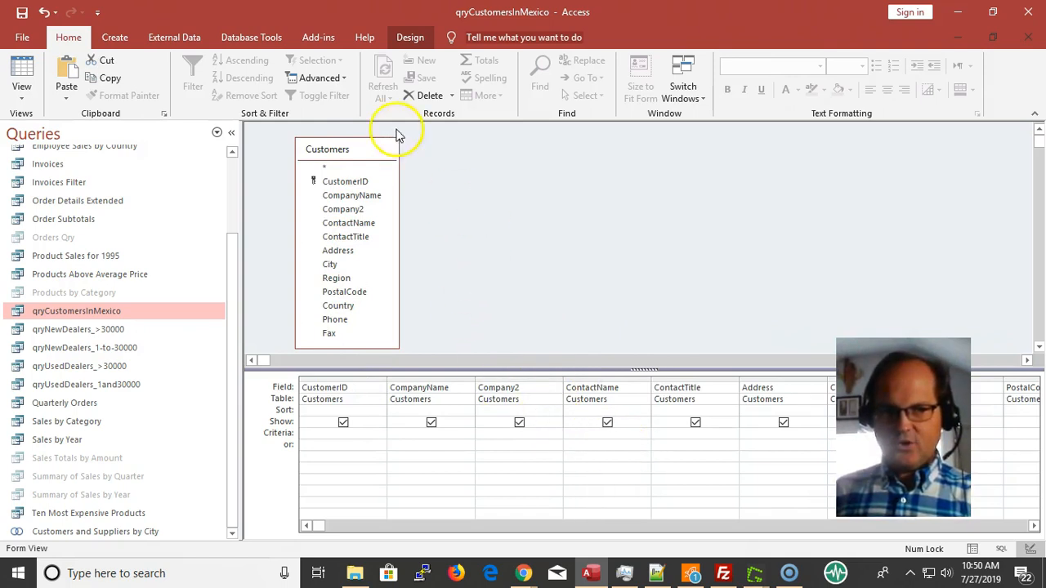
click(347, 82)
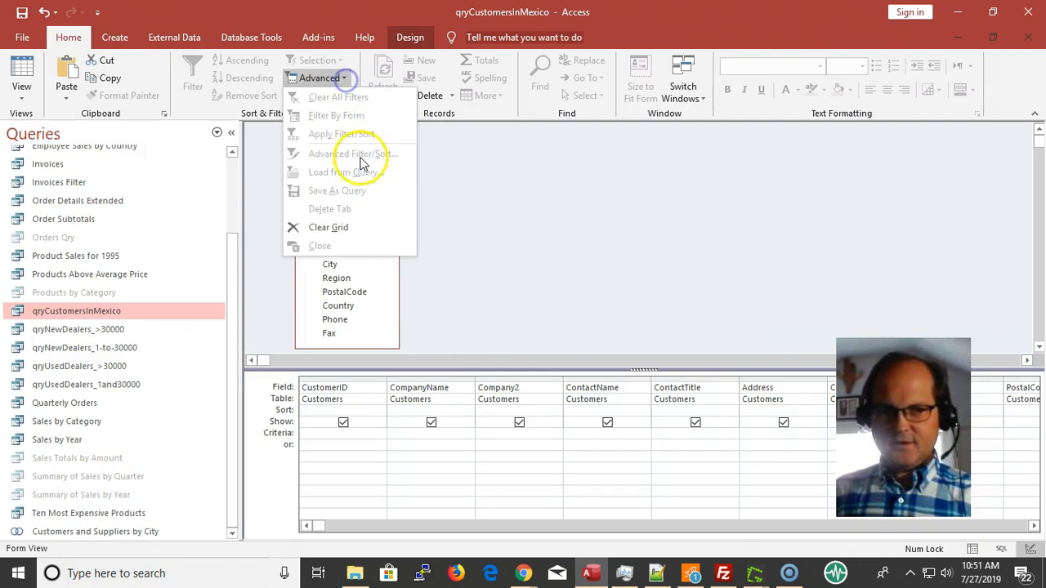
click(362, 223)
- Select all individual fields of the Customers table and add them together to the empty query grid
double_click(357, 150)
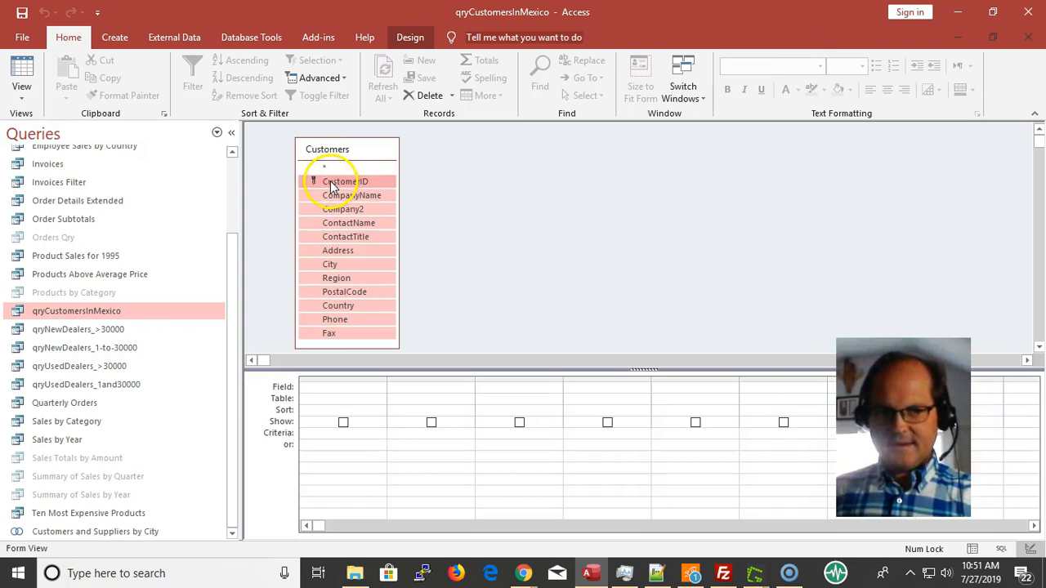
drag(331, 183, 345, 308)
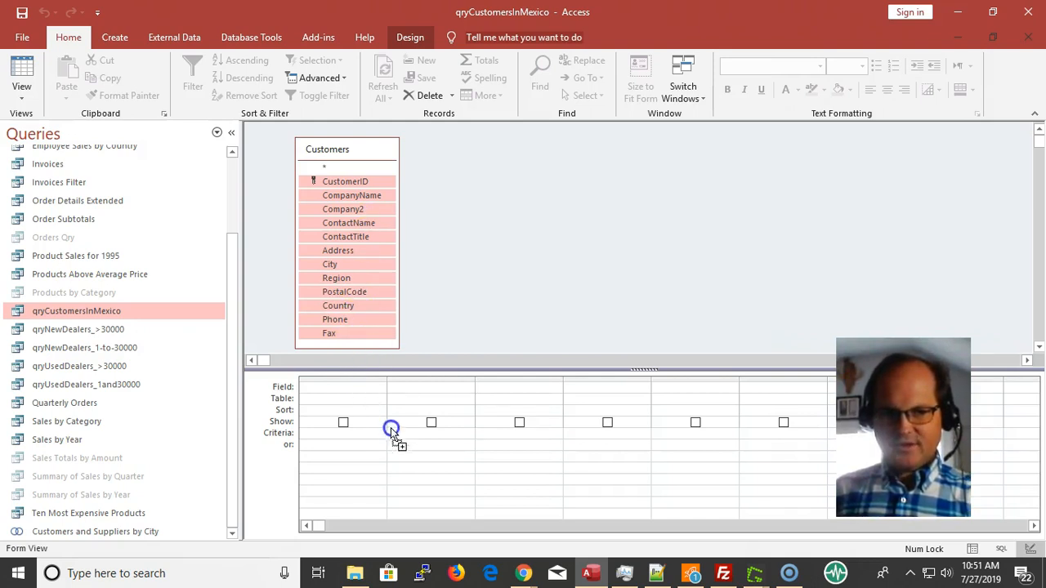
drag(332, 411, 333, 400)
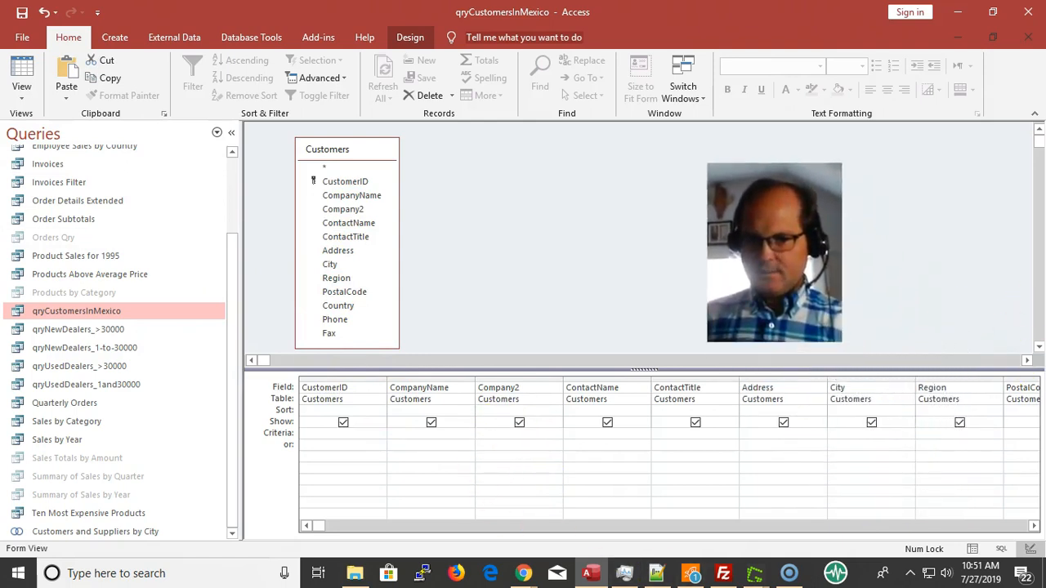
- Enter mexico as the criterion for the Country column in the query grid
click(849, 433)
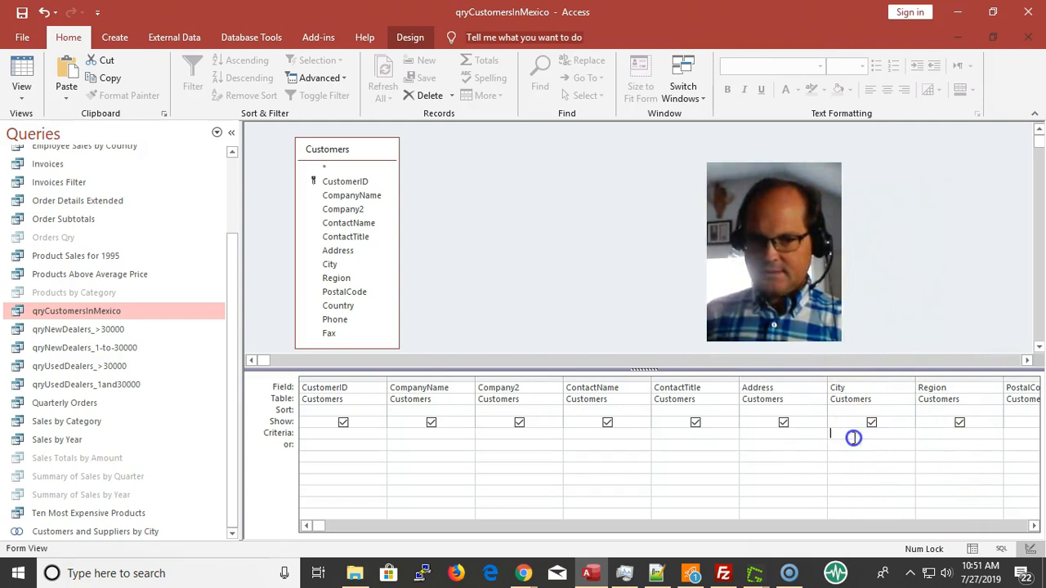
key(Tab)
key(Tab)
key(Tab)
key(Tab)
key(Tab)
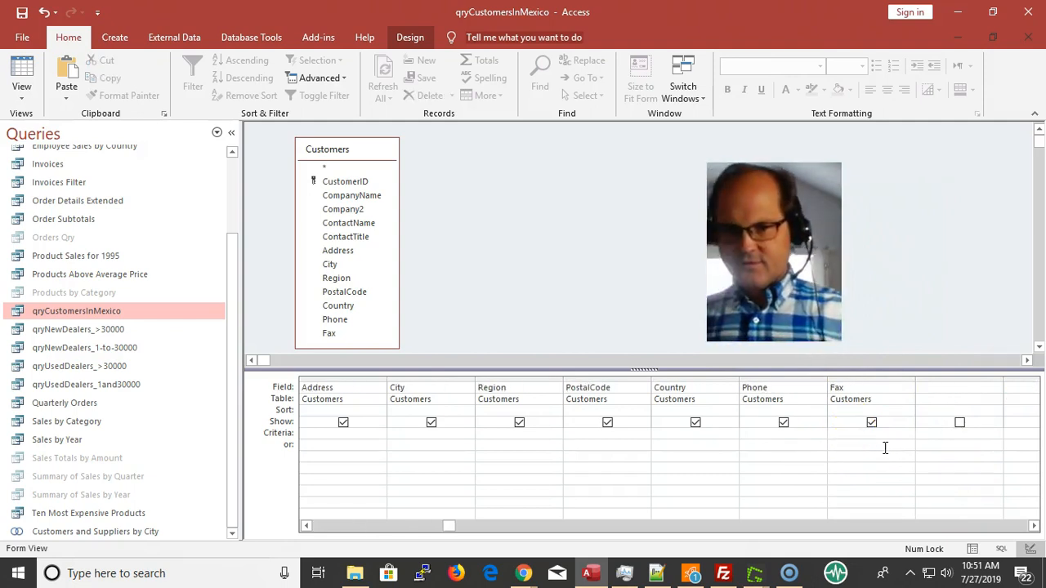
key(shift+Tab)
key(shift+Tab)
text(mexico)
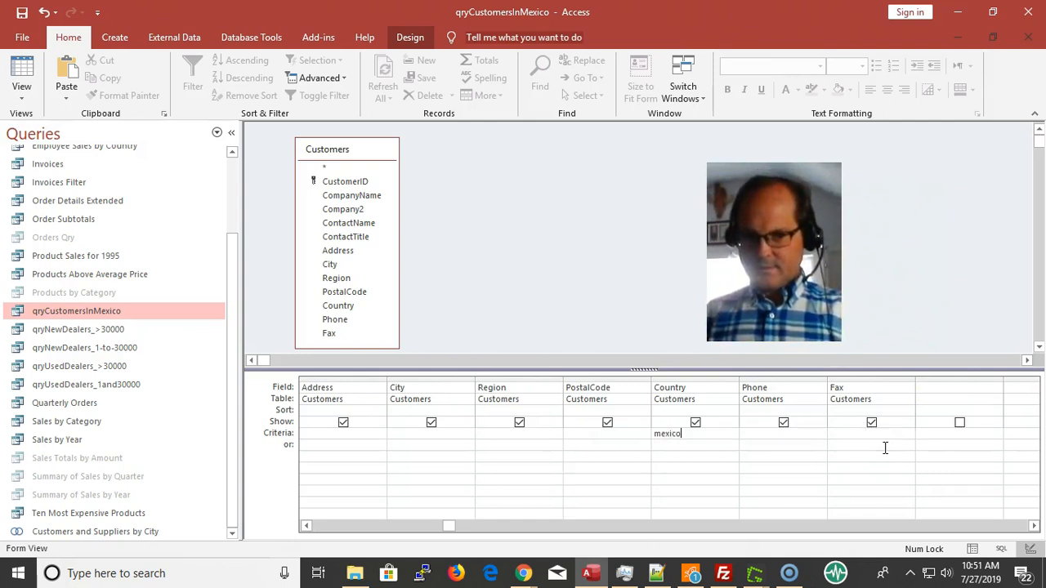
key(Tab)
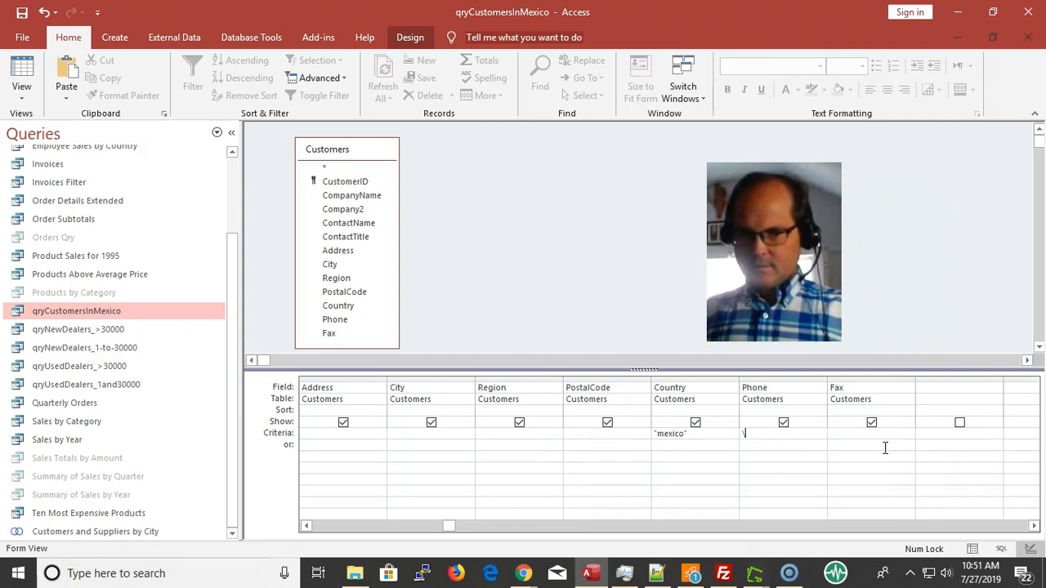
- Sort the ContactTitle column of the query in ascending order
key(shift+Tab)
key(shift+Tab)
key(shift+Tab)
key(shift+Tab)
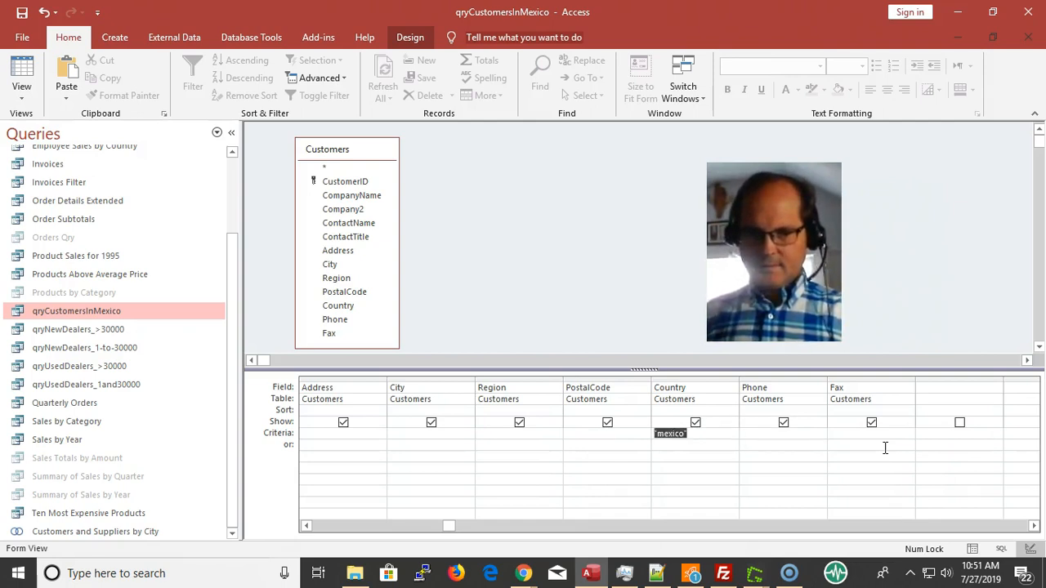
key(shift+Tab)
key(shift+Tab)
key(shift+Tab)
key(shift+Tab)
key(shift+Tab)
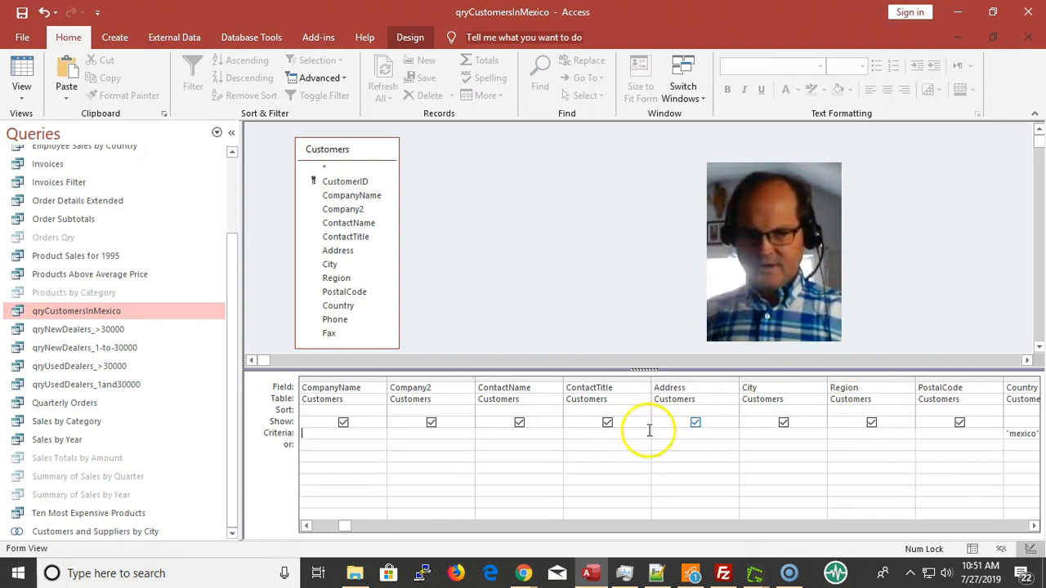
double_click(620, 409)
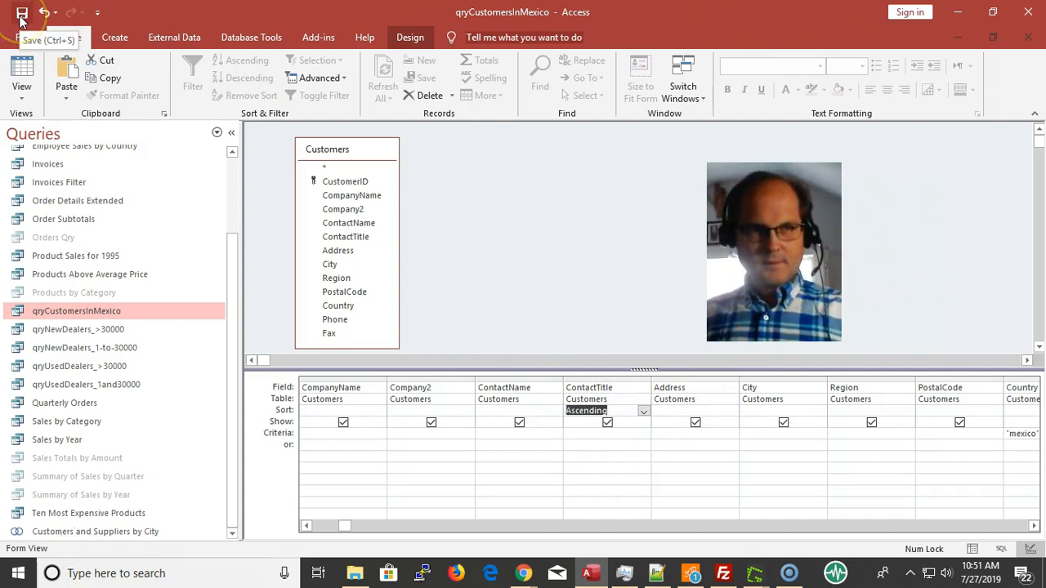
- Run the query, look over the returned customer records, and return to Design view
click(237, 40)
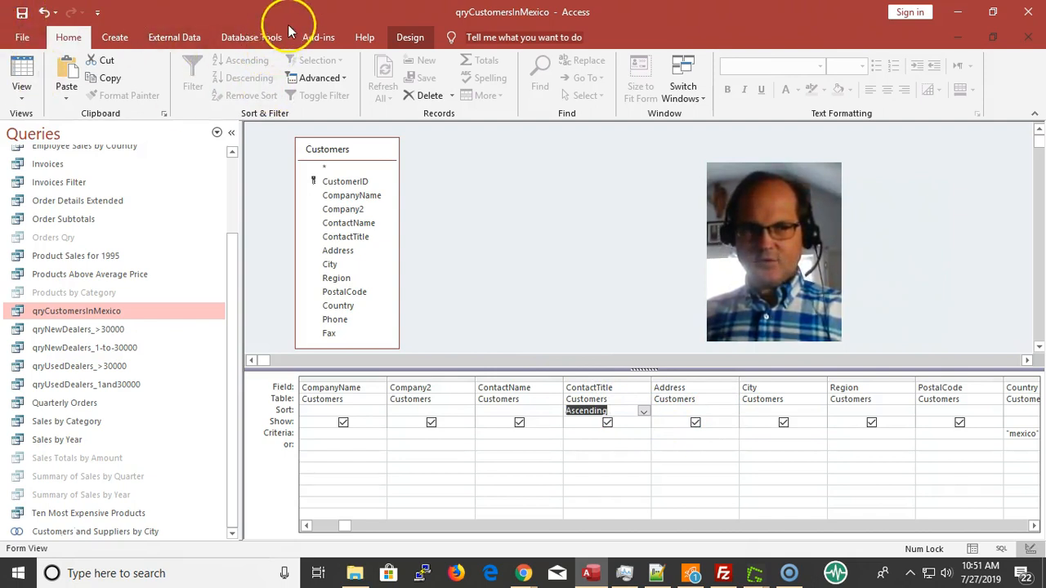
click(413, 41)
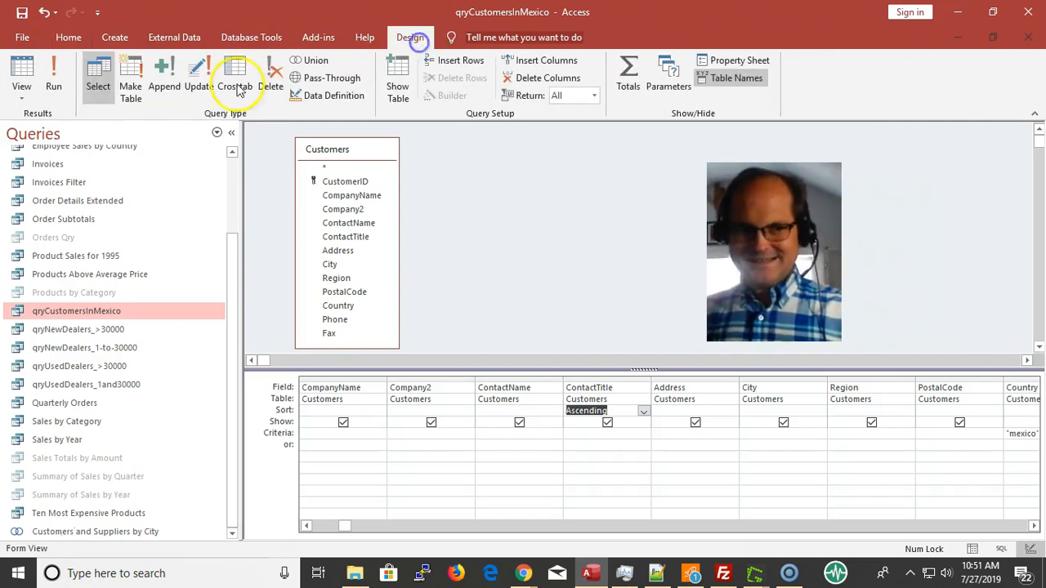
click(51, 63)
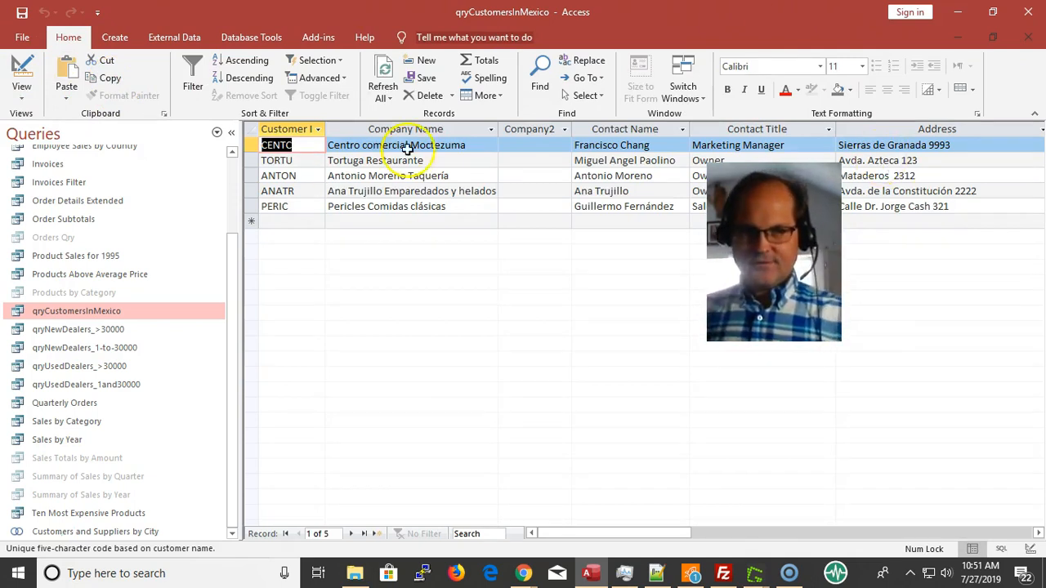
click(431, 175)
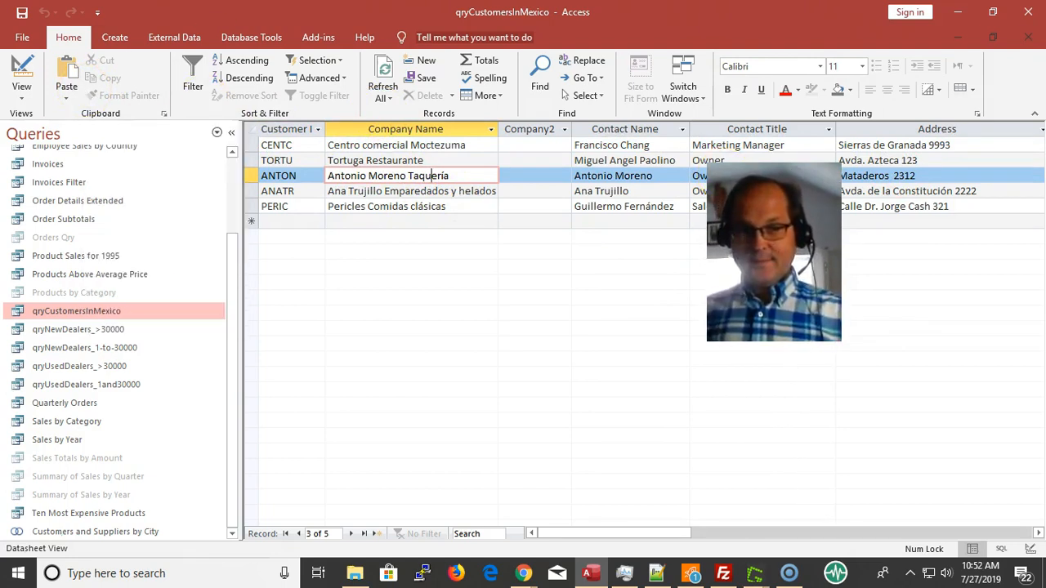
click(20, 69)
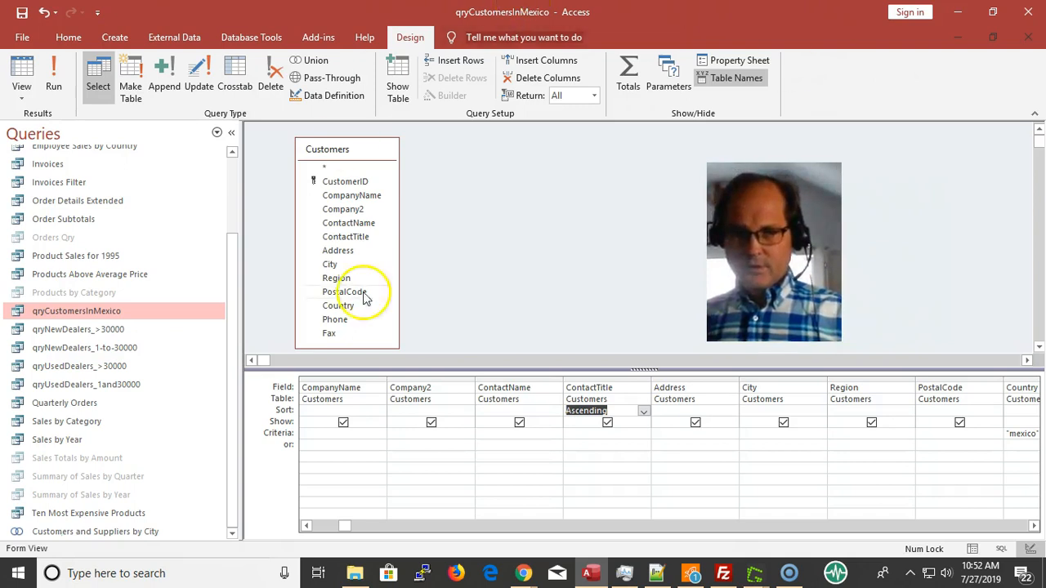
- Close qryCustomersInMexico and create a new query in Design view based on the Orders table
key(ctrl+w)
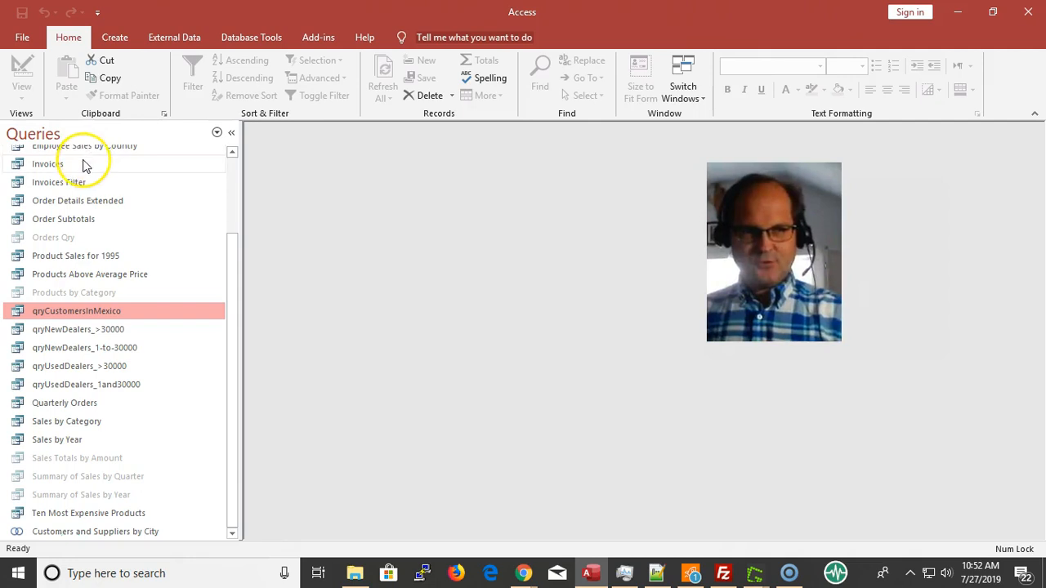
click(114, 34)
click(247, 84)
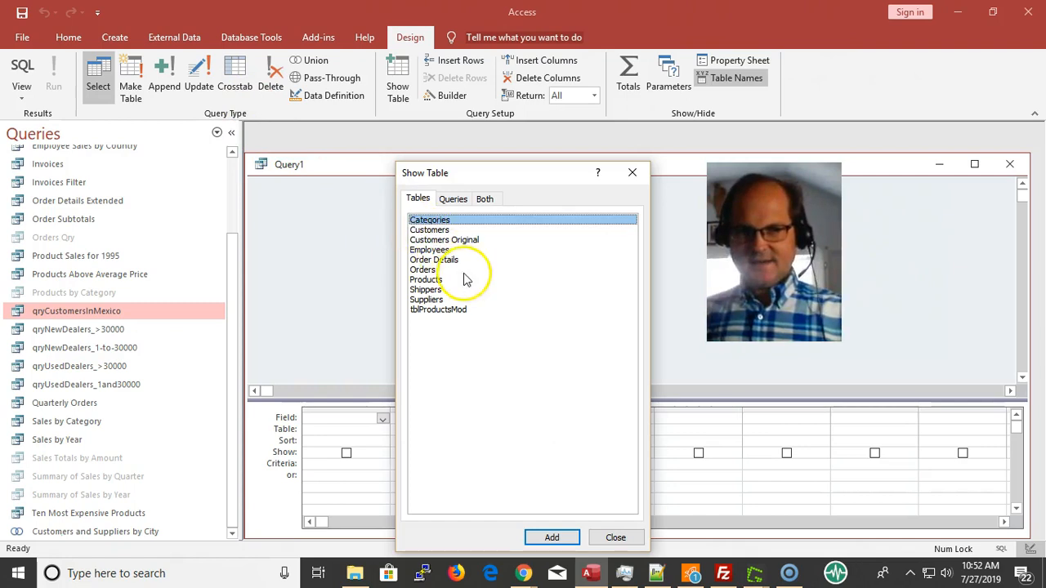
double_click(422, 270)
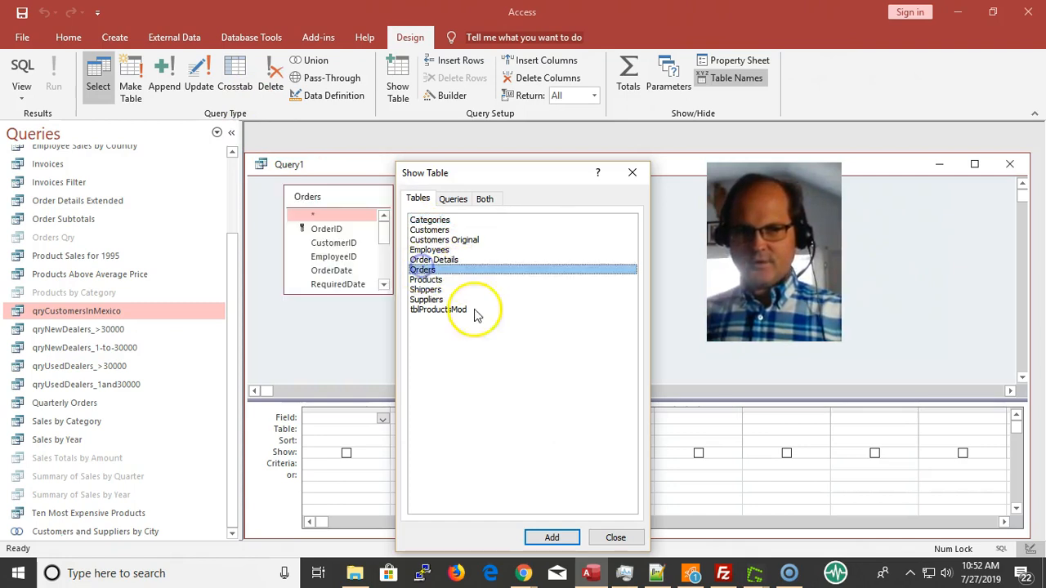
click(615, 537)
- Add the Freight field from Orders to the query grid and copy its field name
scroll(322, 253, down, 3)
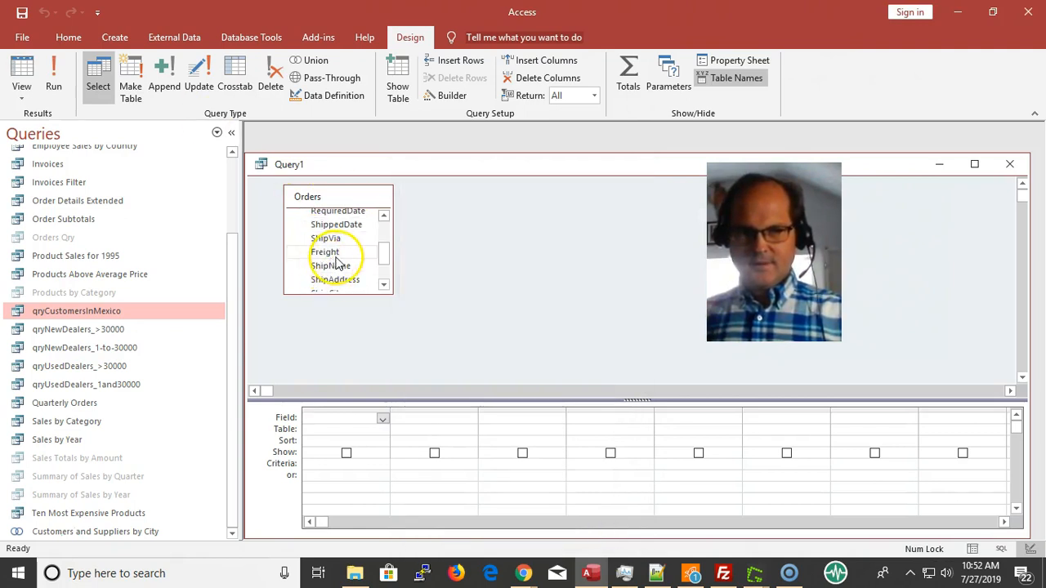
scroll(351, 263, down, 1)
scroll(359, 252, up, 1)
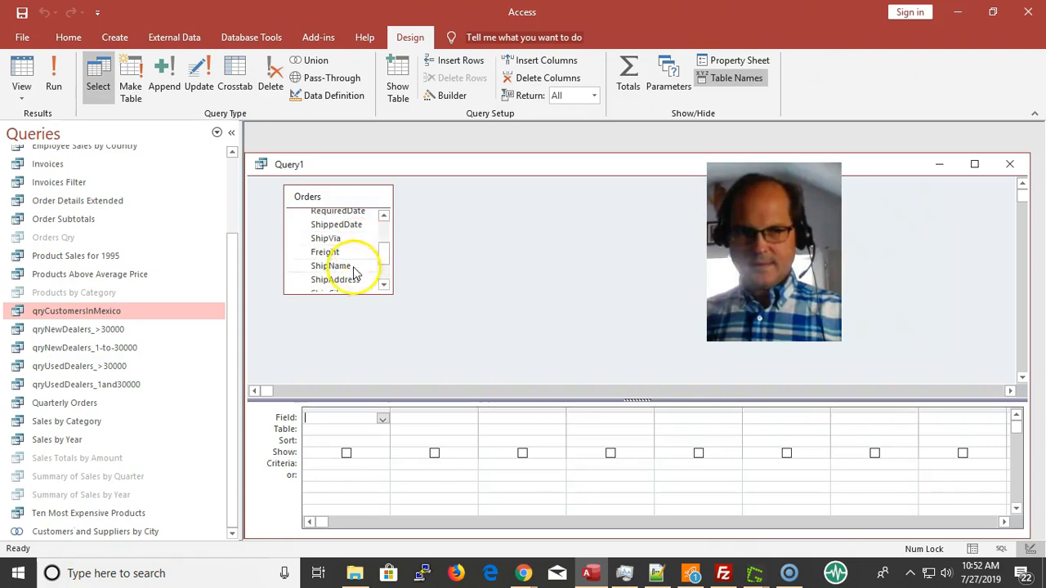
click(342, 255)
double_click(342, 255)
key(ctrl+c)
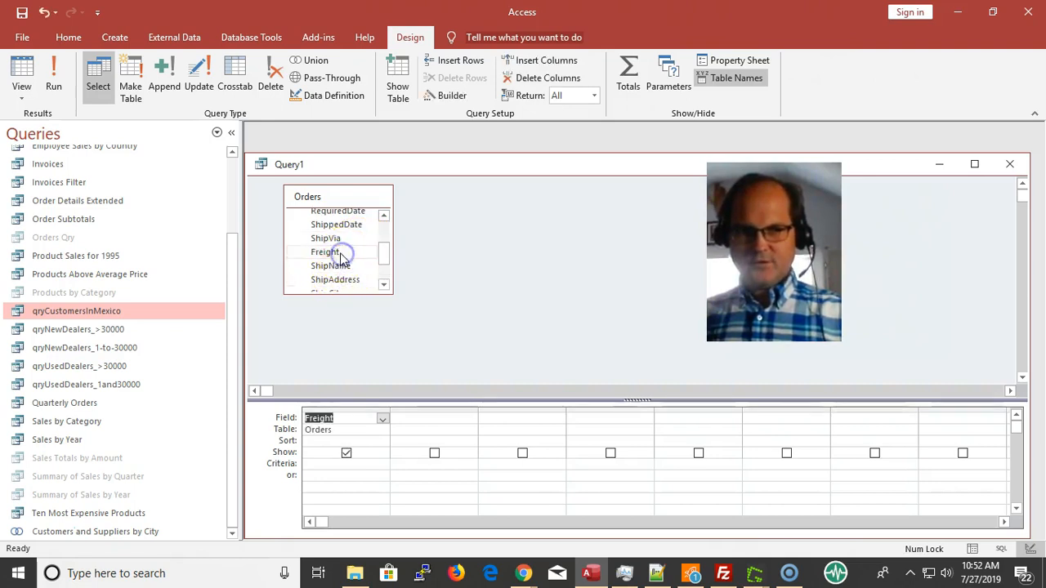
- Run the new query and fit the Freight column's width to its contents
click(57, 99)
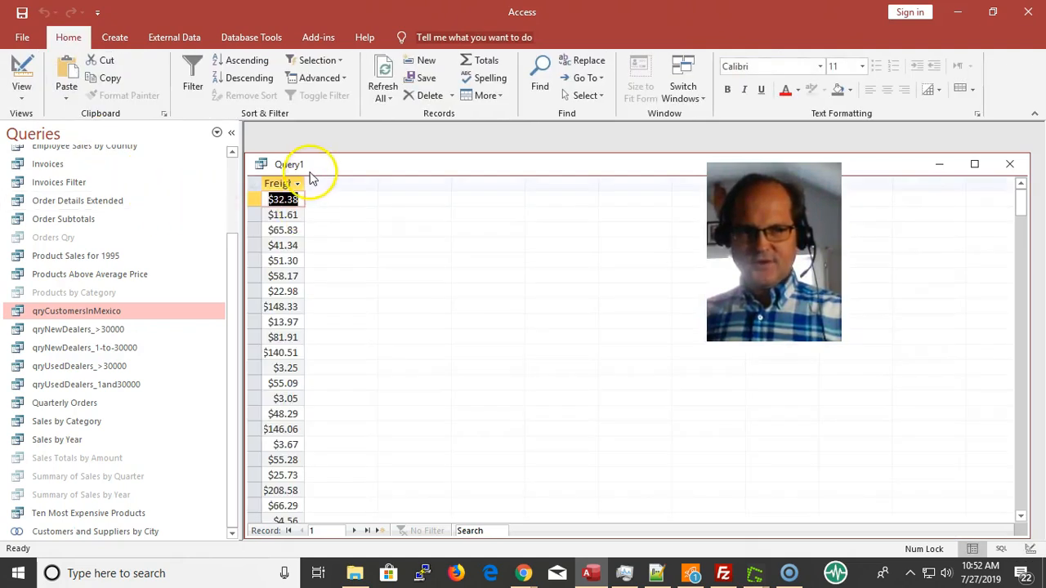
double_click(304, 176)
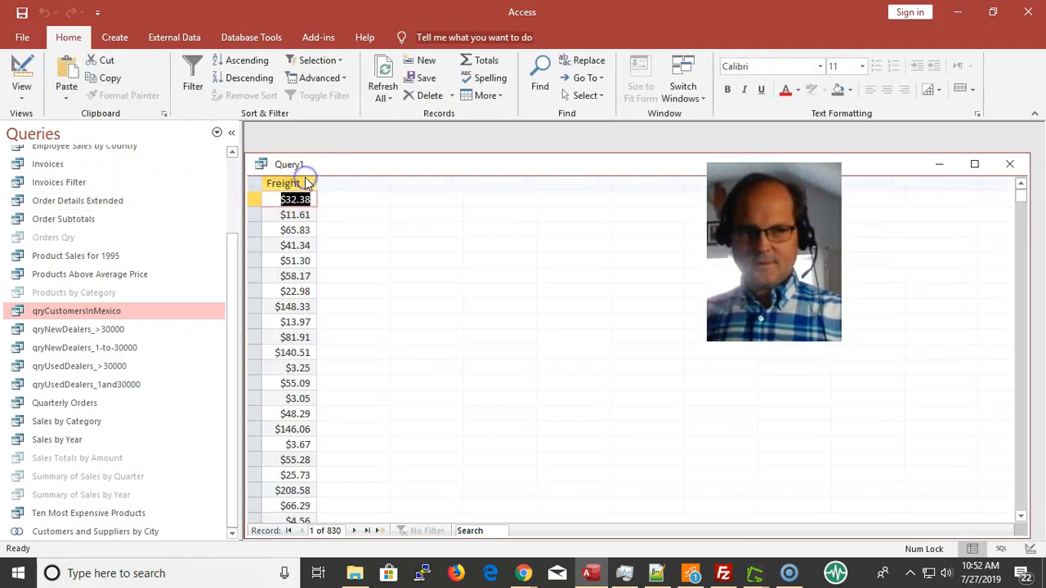
click(280, 214)
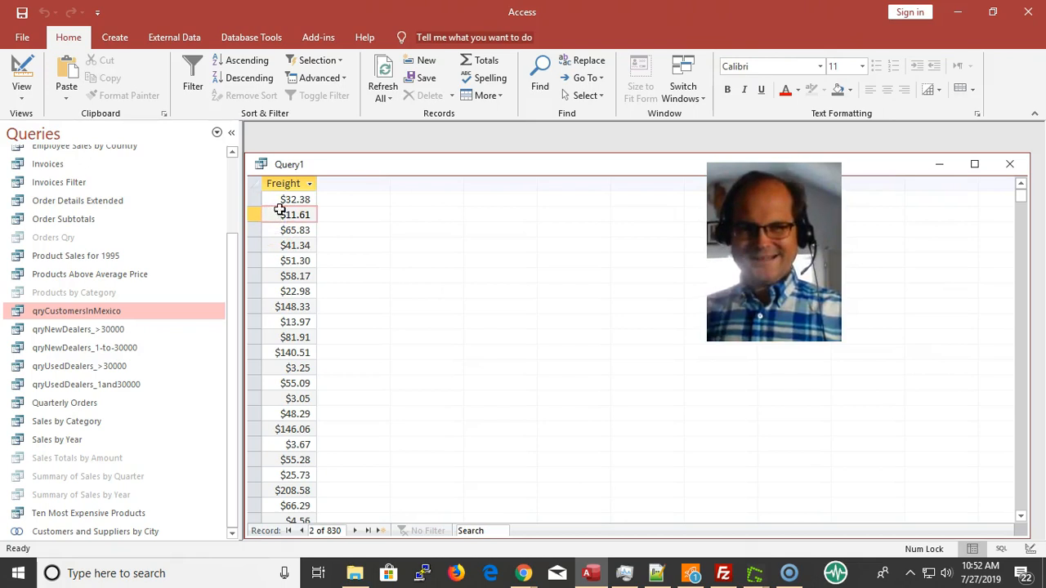
- Return to Design view and create a calculated field beside Freight with the expression Freight *.1
click(22, 74)
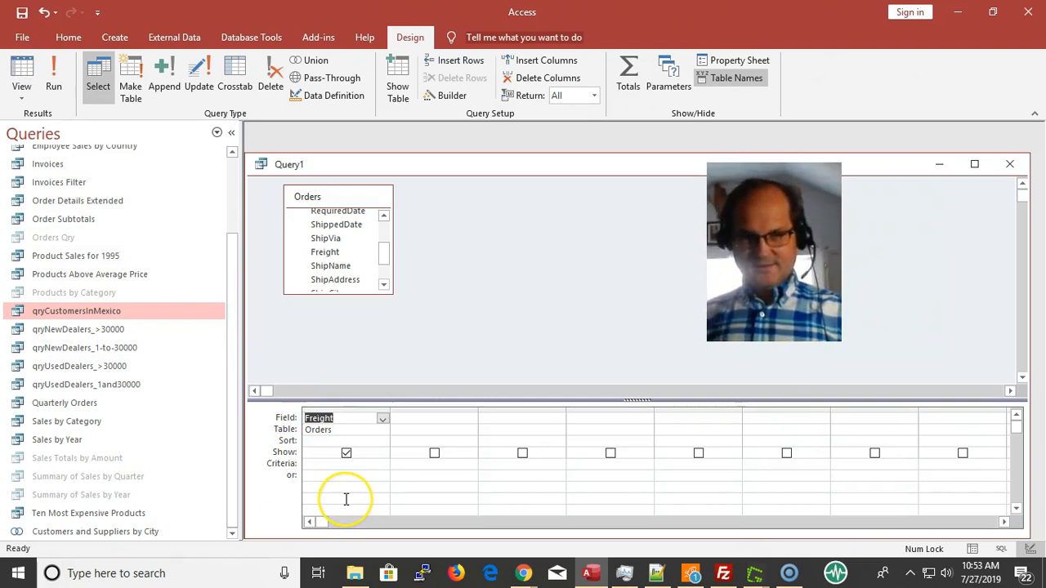
key(Tab)
key(ctrl+v)
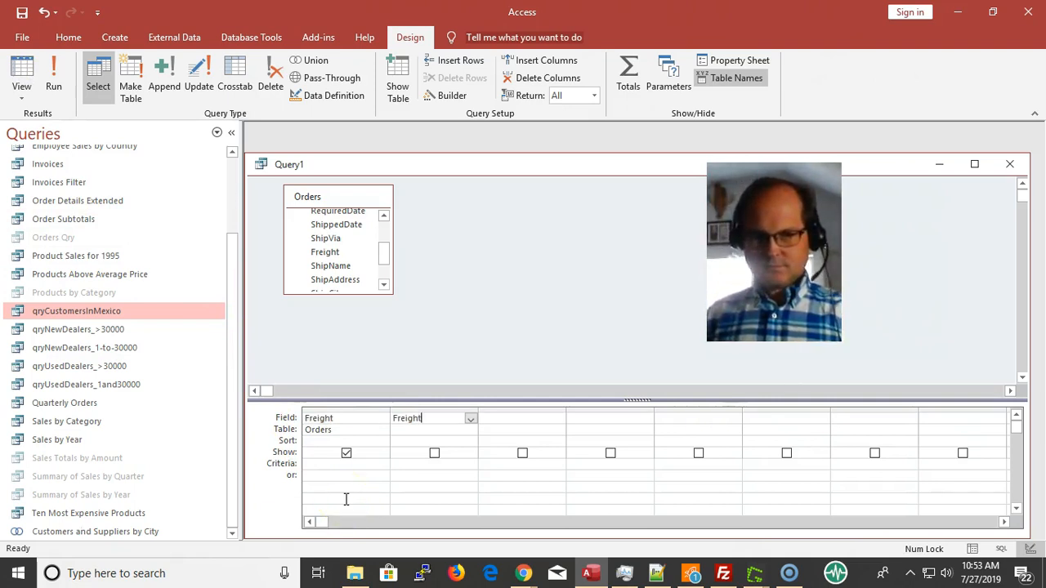
text(*)
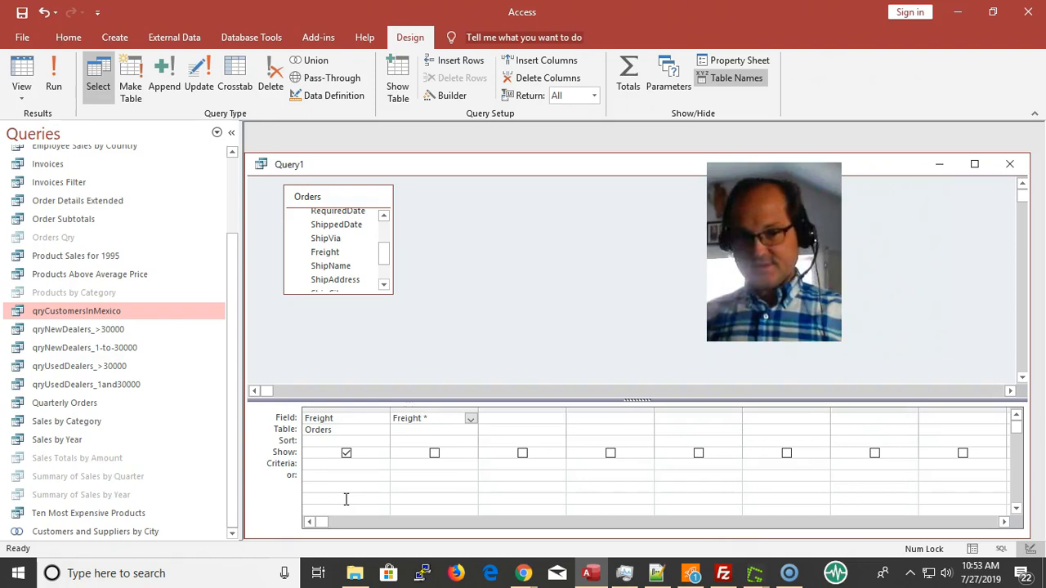
text(0.1)
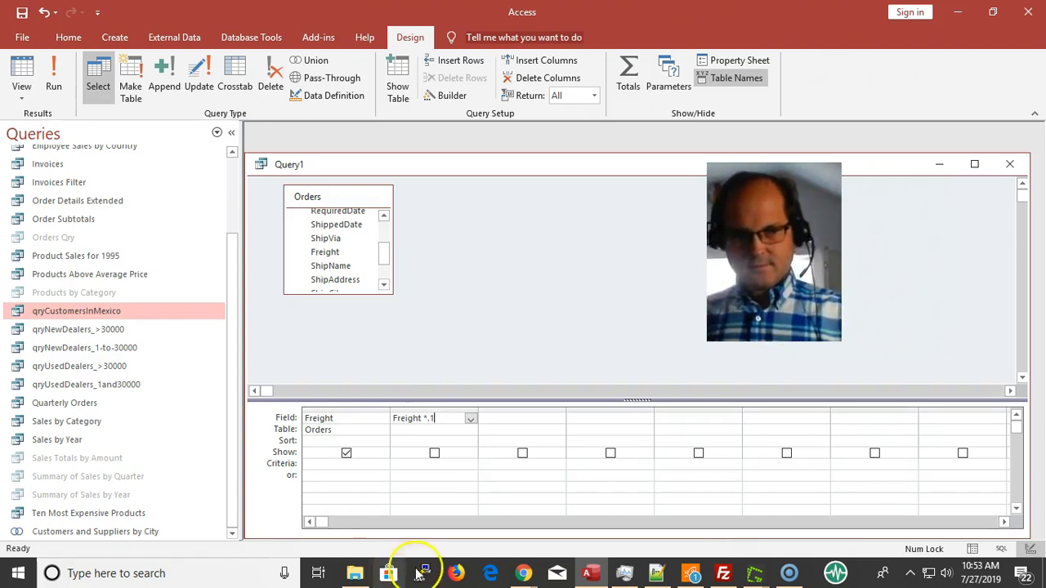
click(389, 473)
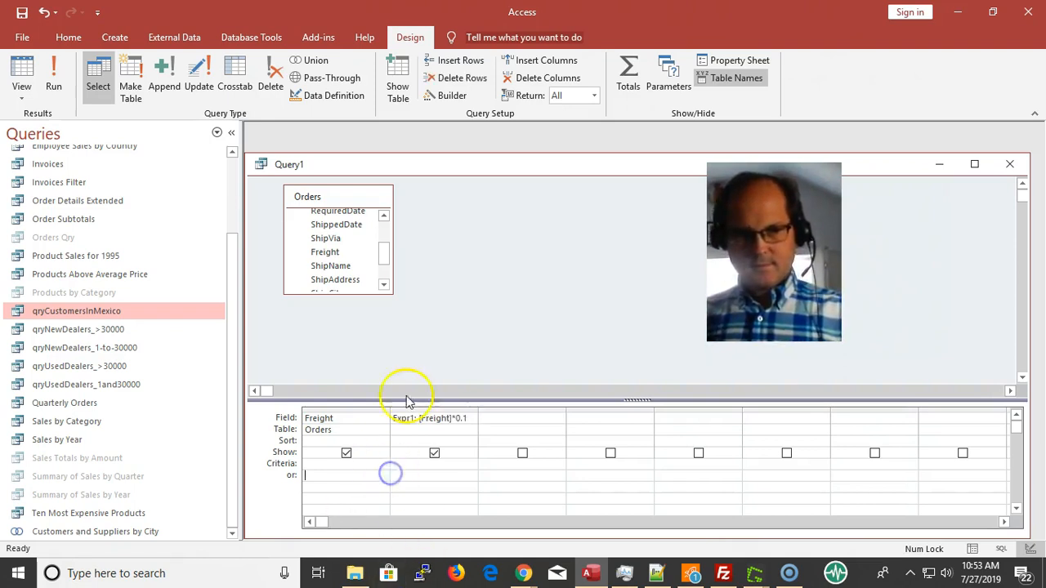
- Run the query to compare the calculated column with the Freight values, and go back to Design view
click(55, 70)
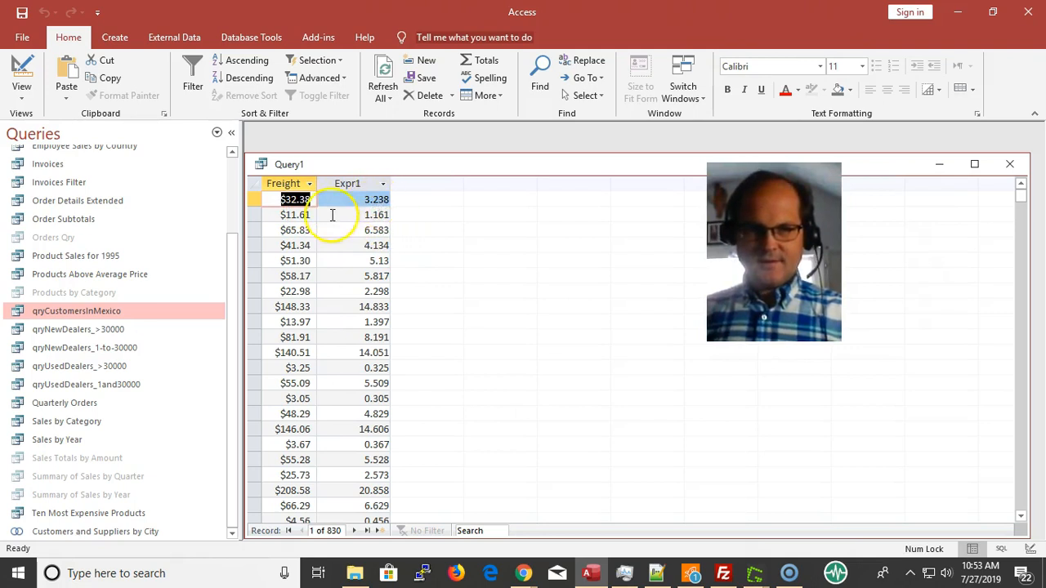
drag(357, 204, 401, 205)
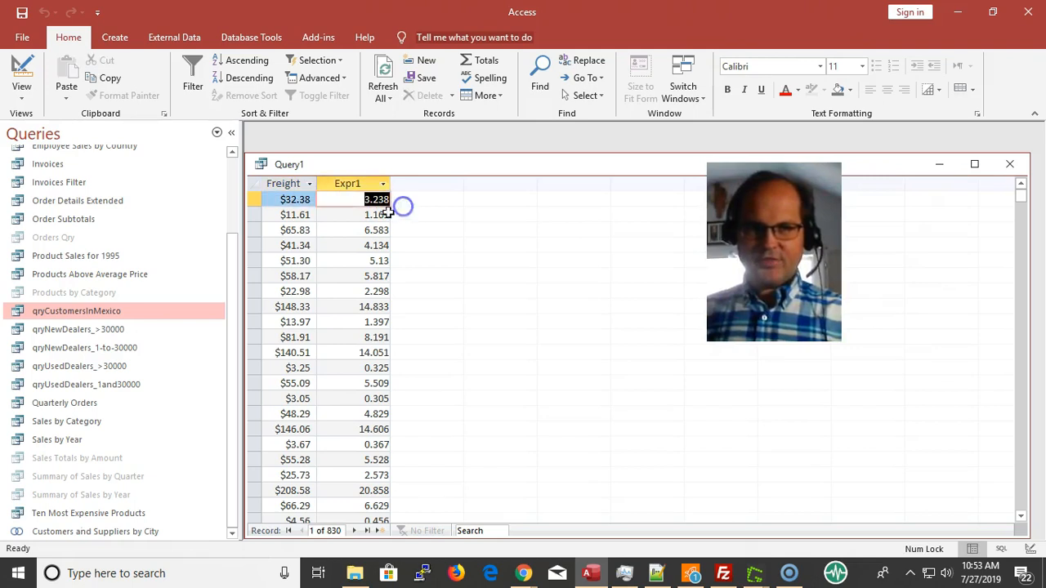
click(22, 73)
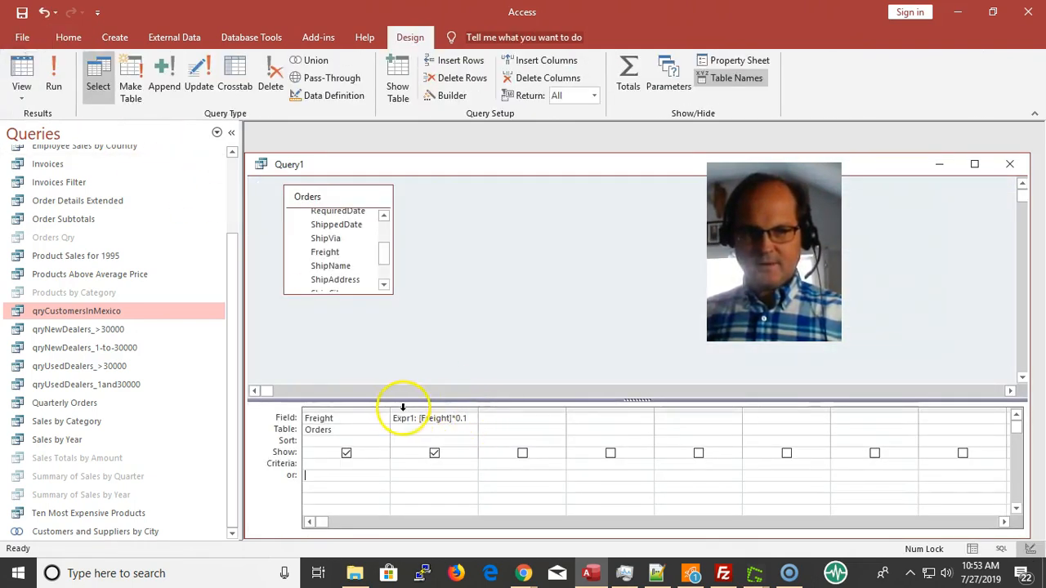
- Rename the calculated field from its default label to "Amout of Increase", keeping the Freight expression
double_click(403, 420)
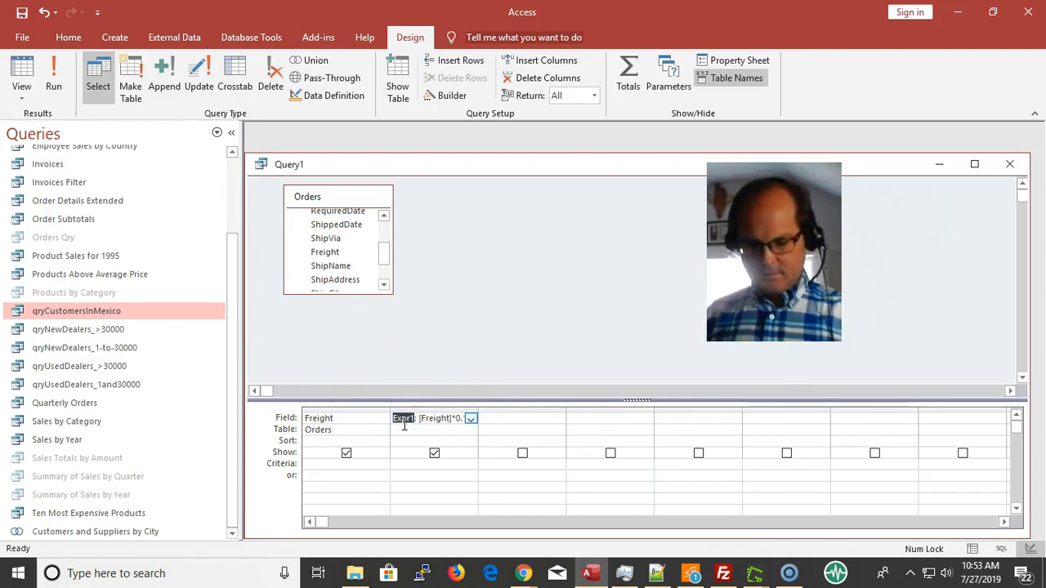
text(AMo)
key(BackSpace)
key(BackSpace)
text(mou)
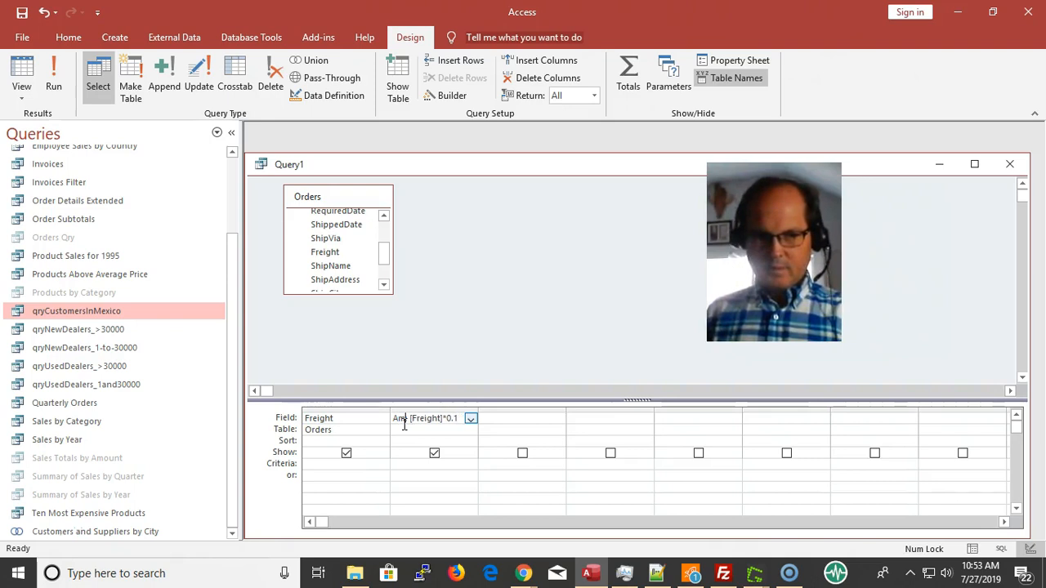
text(t of )
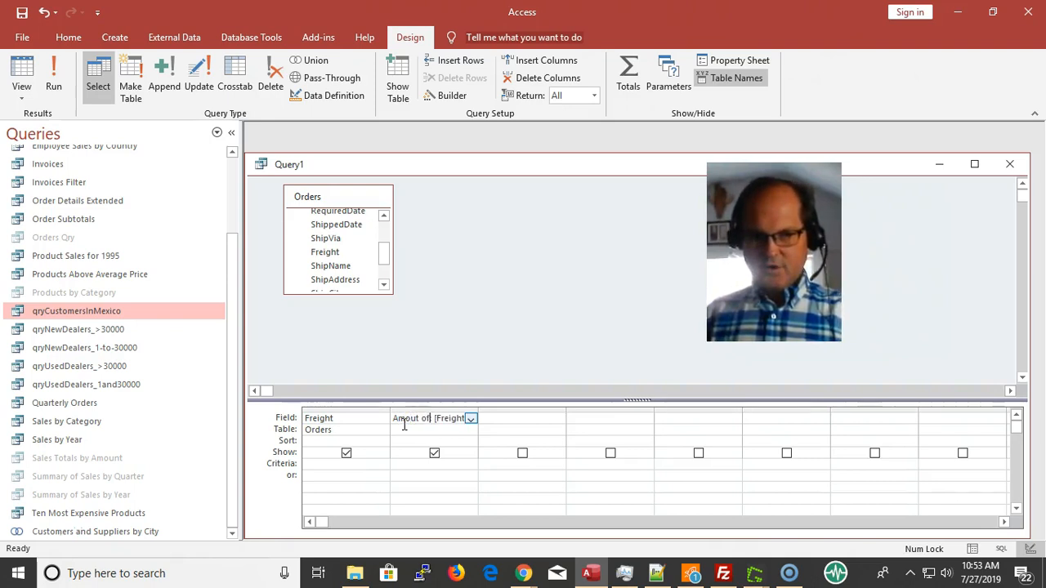
text(Incre )
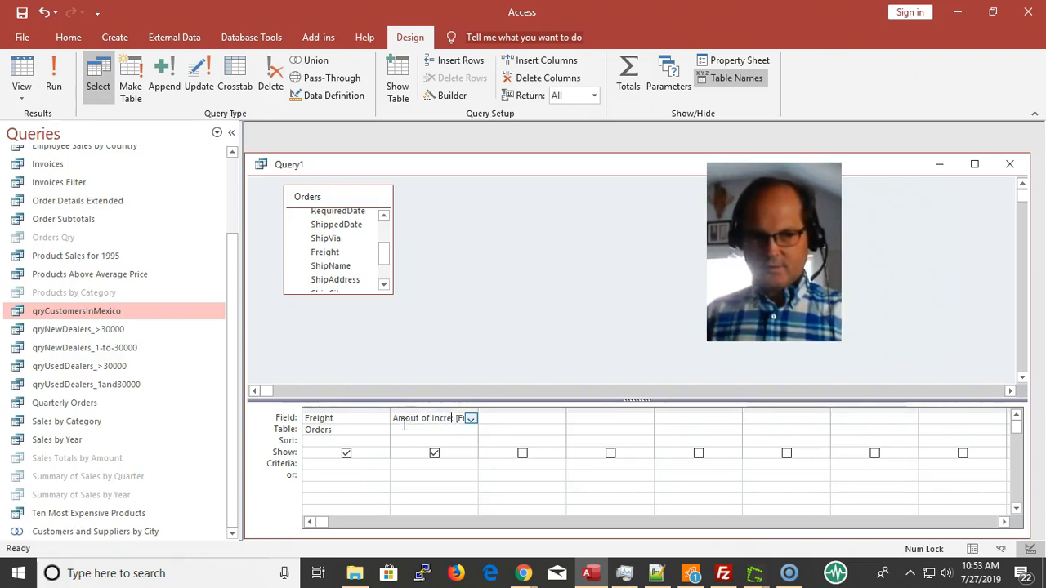
text(ase:)
click(404, 425)
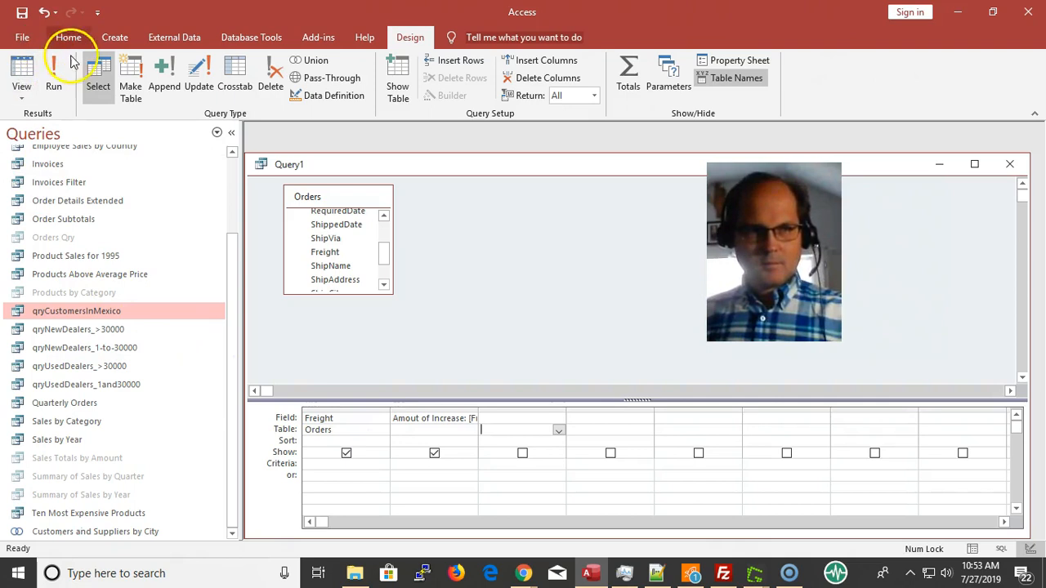
- Run the query, fit the Amout of Increase column to its heading, and widen the Freight column slightly
click(53, 72)
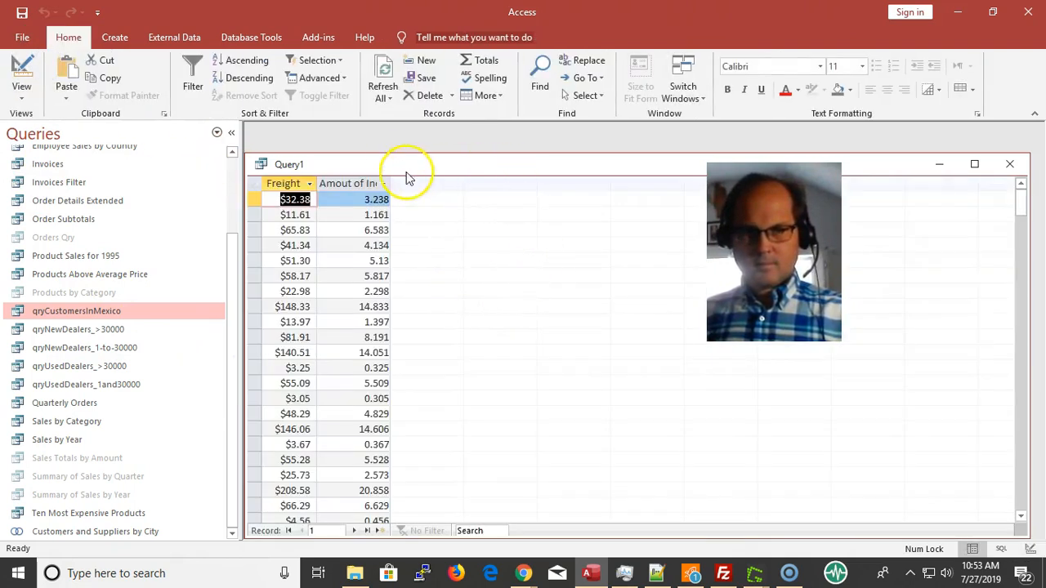
double_click(391, 187)
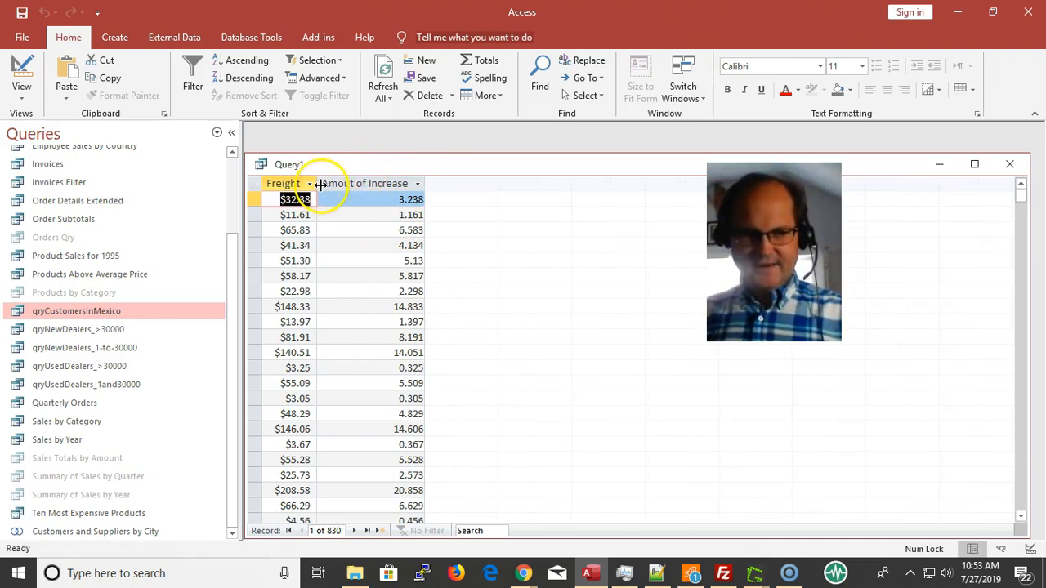
drag(320, 186, 335, 187)
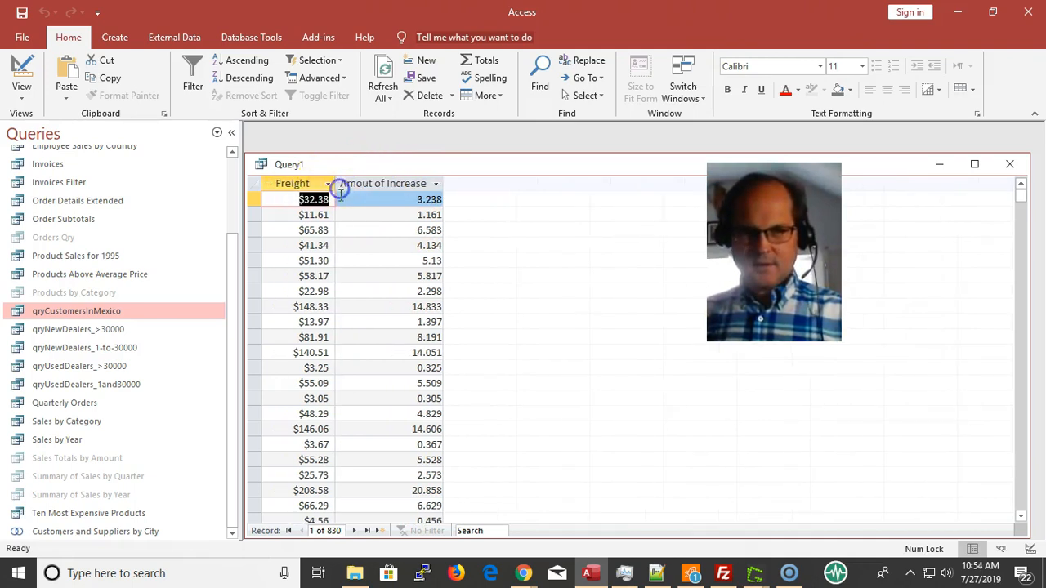
click(345, 245)
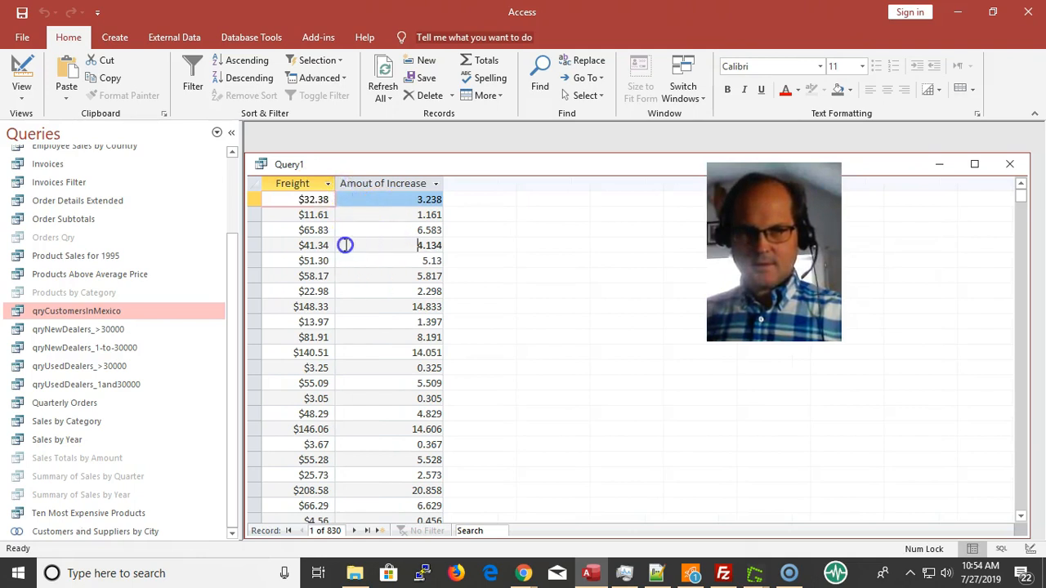
click(282, 214)
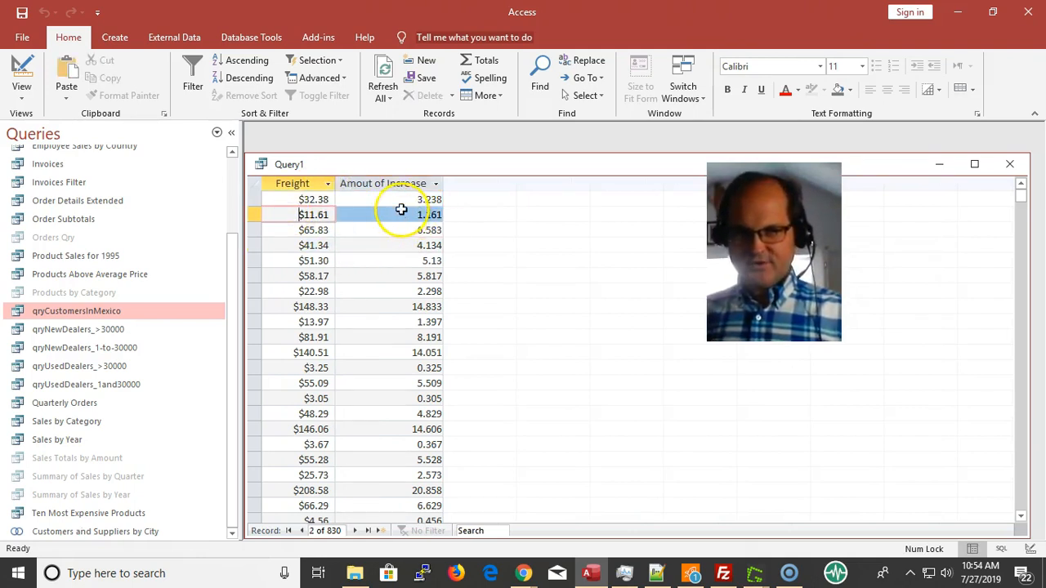